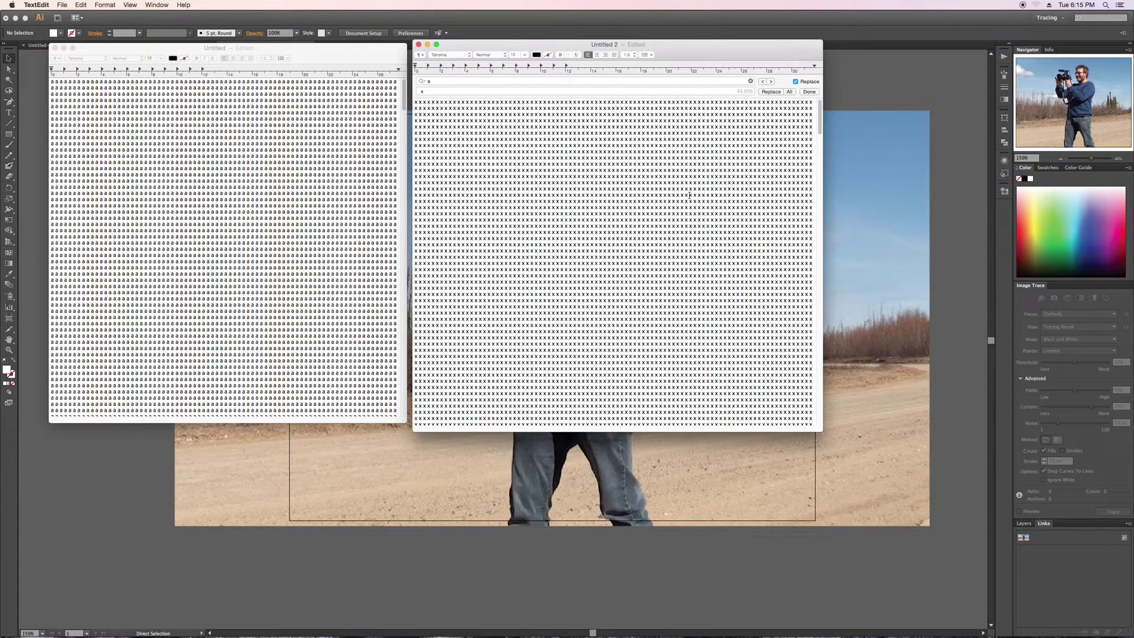
Switch to Illustrator and trace the photo of the man filming with the 6 Colors image trace preset.
key("super+Tab")
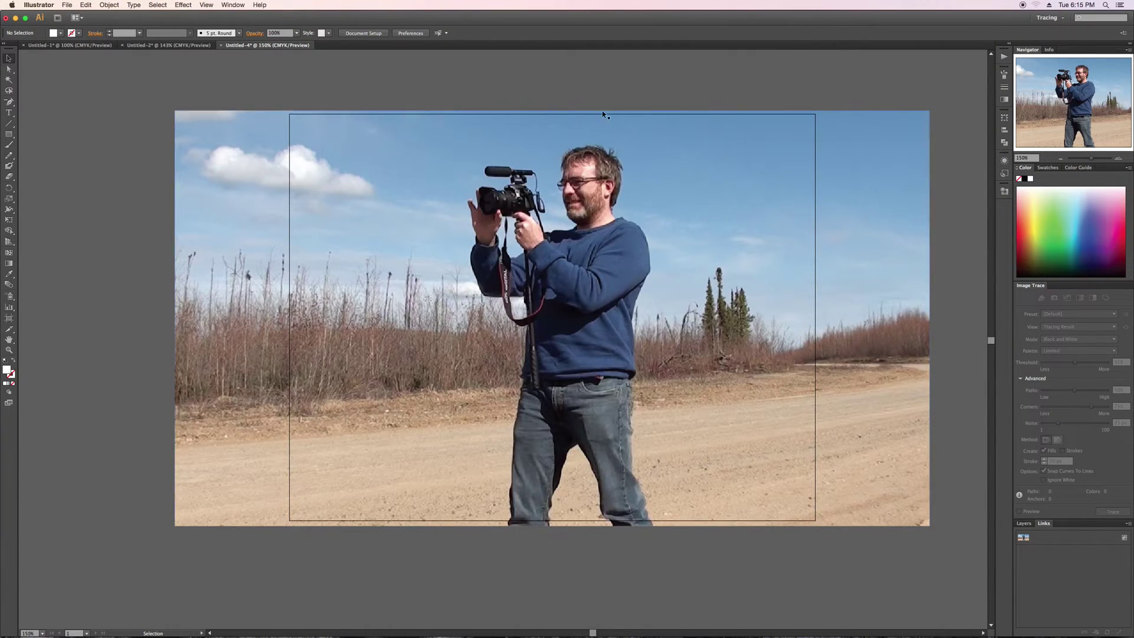
left_click(199, 180)
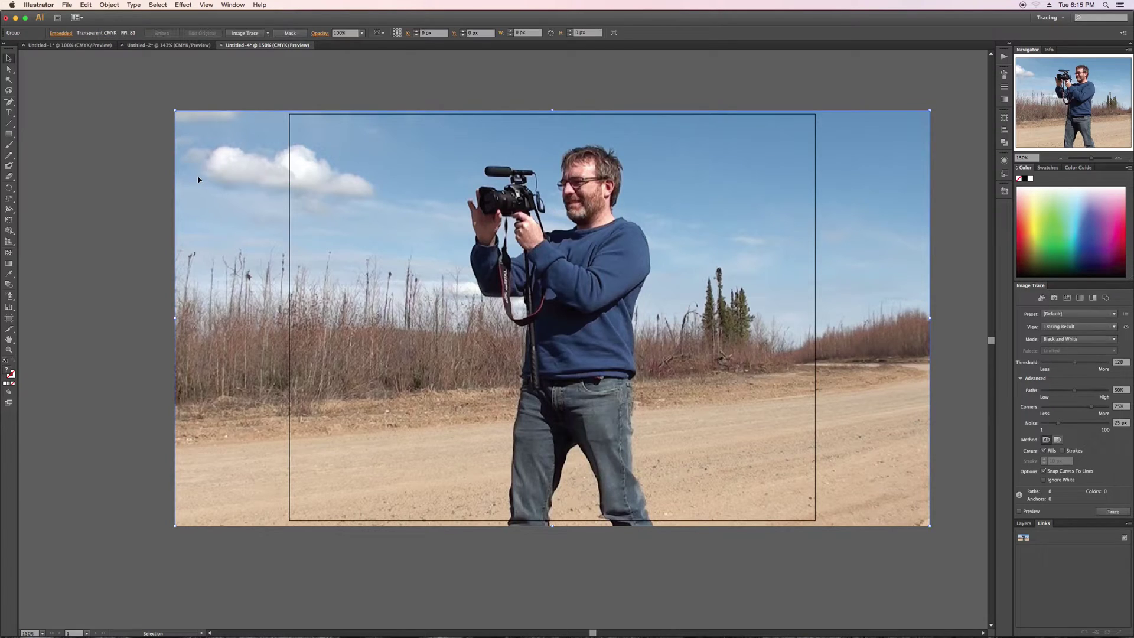
left_click(267, 34)
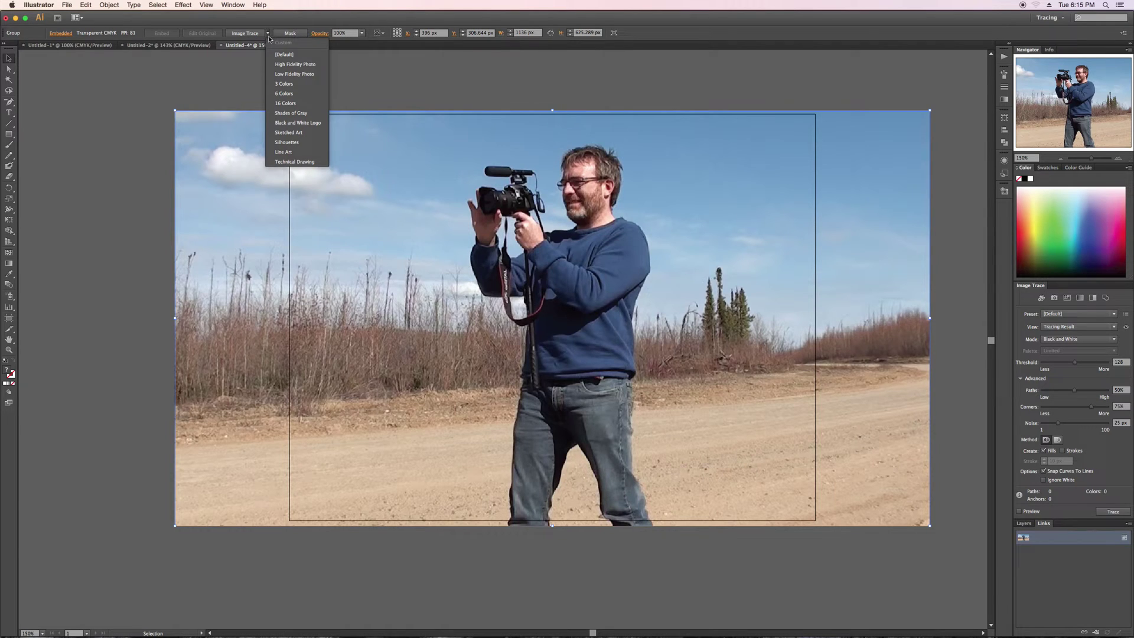
left_click(283, 95)
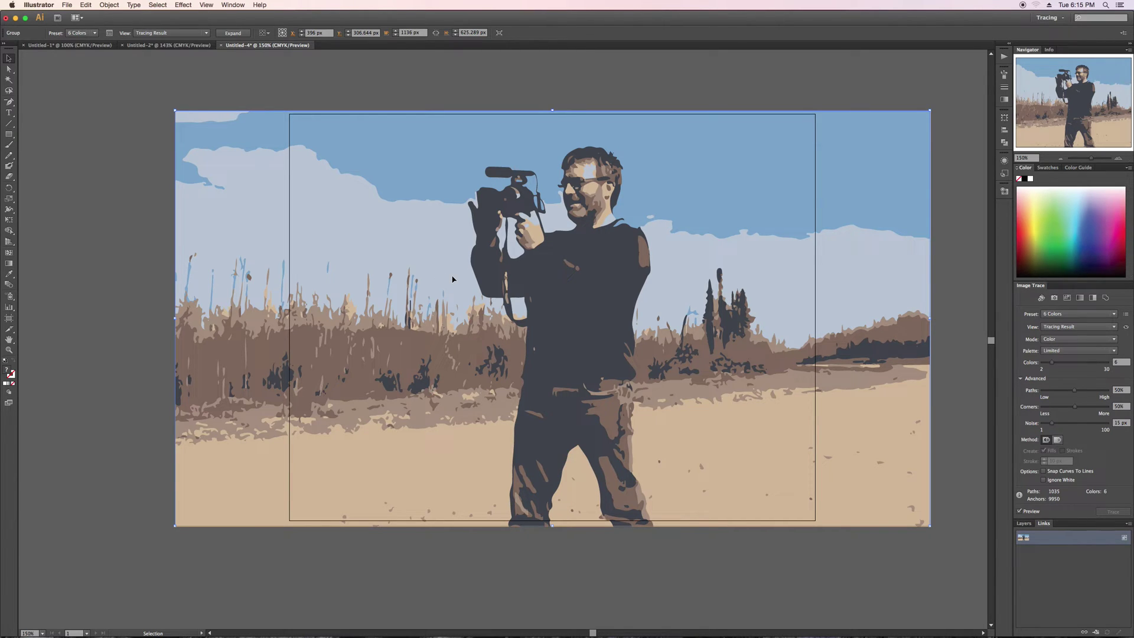
Expand the traced image's object and fill into editable paths, leaving nothing selected.
left_click(110, 5)
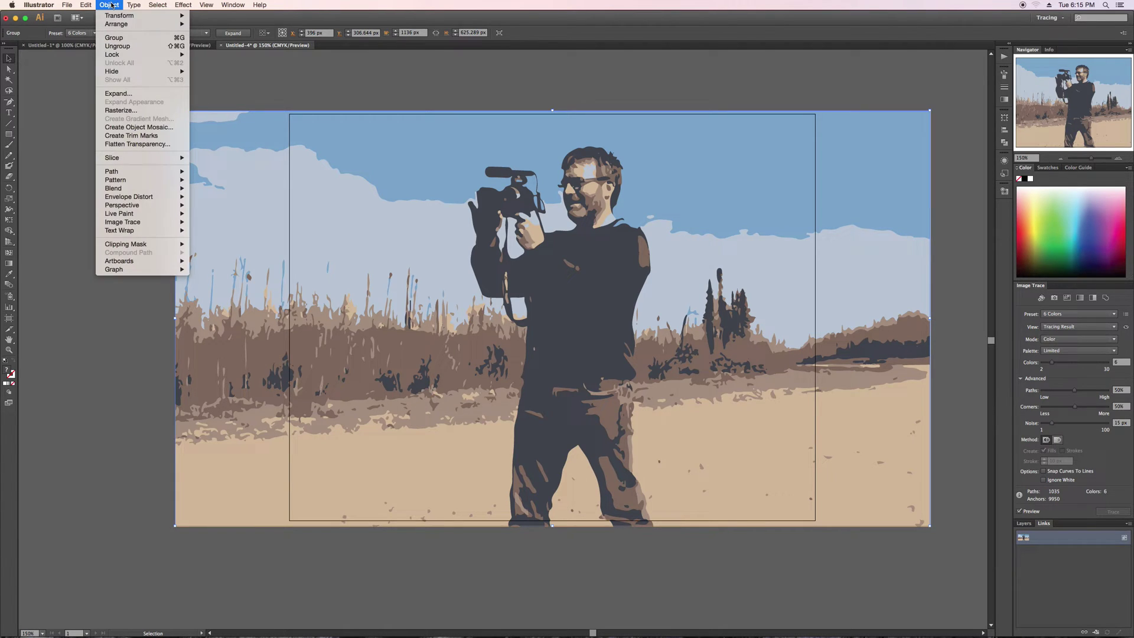
left_click(123, 93)
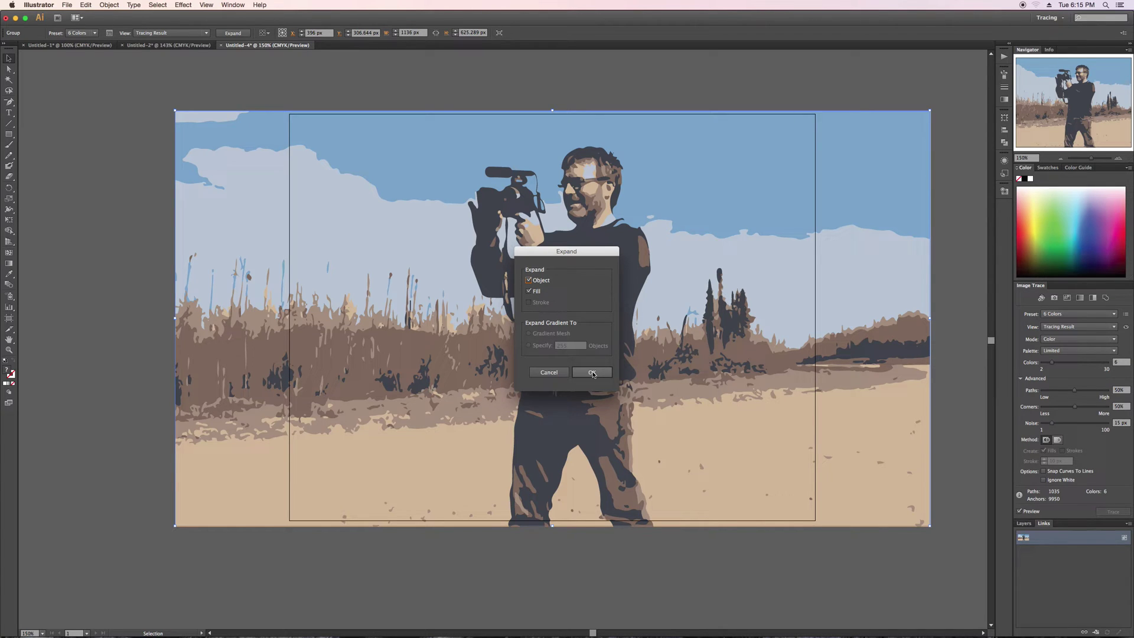
left_click(592, 372)
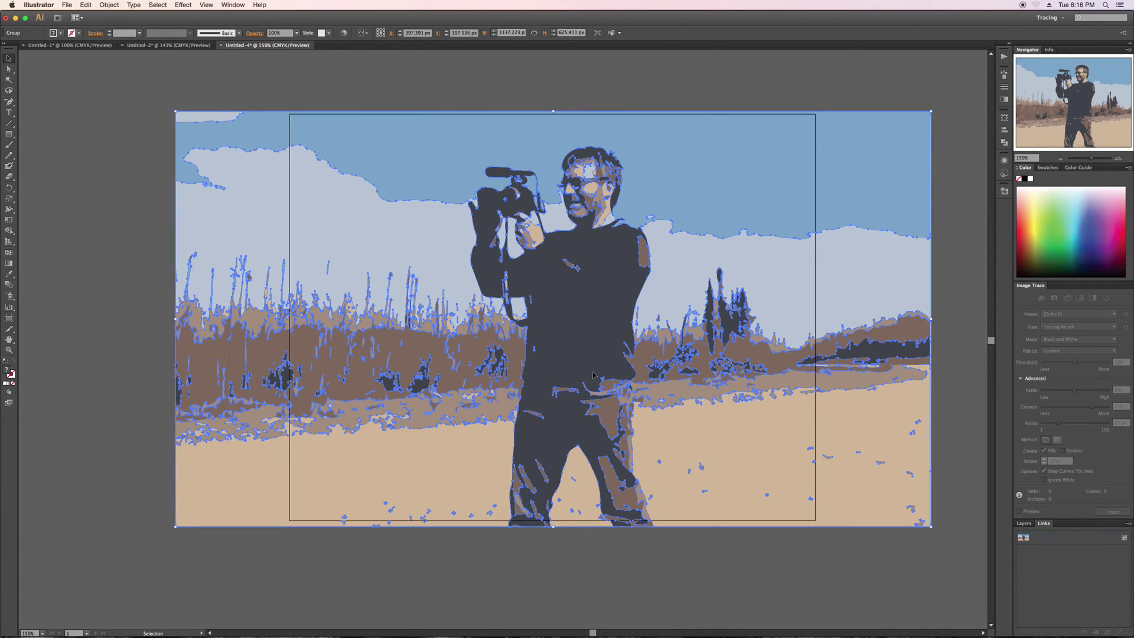
key("super+shift+a")
Directly select individual shapes of the expanded tracing, including the sandy ground, to check that they are separate.
key("a")
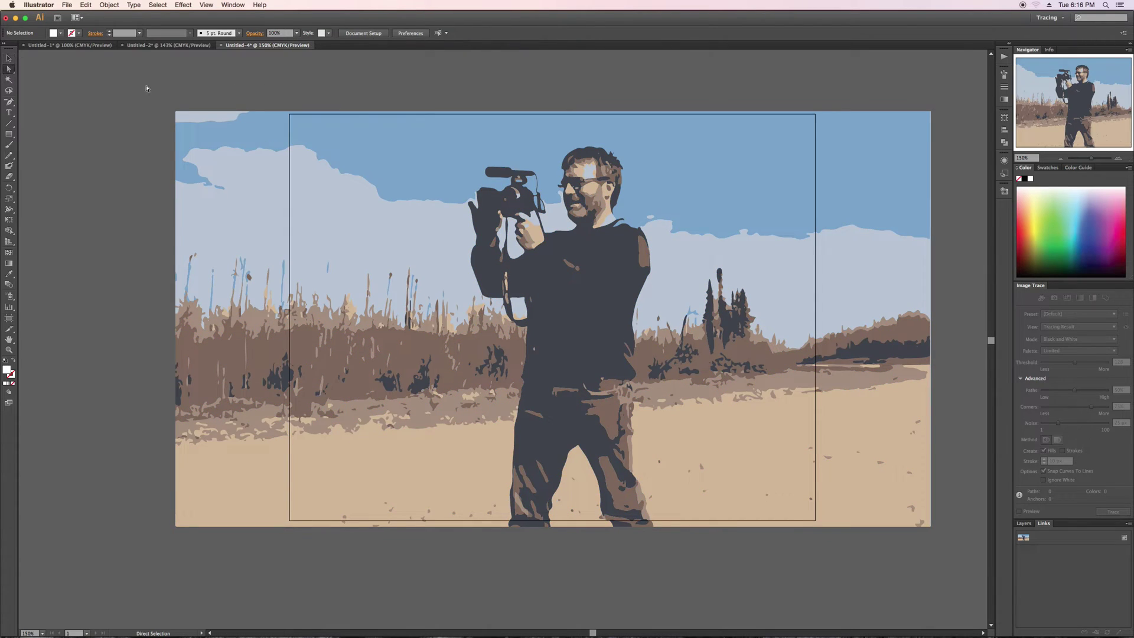
left_click(394, 229)
left_click(378, 483)
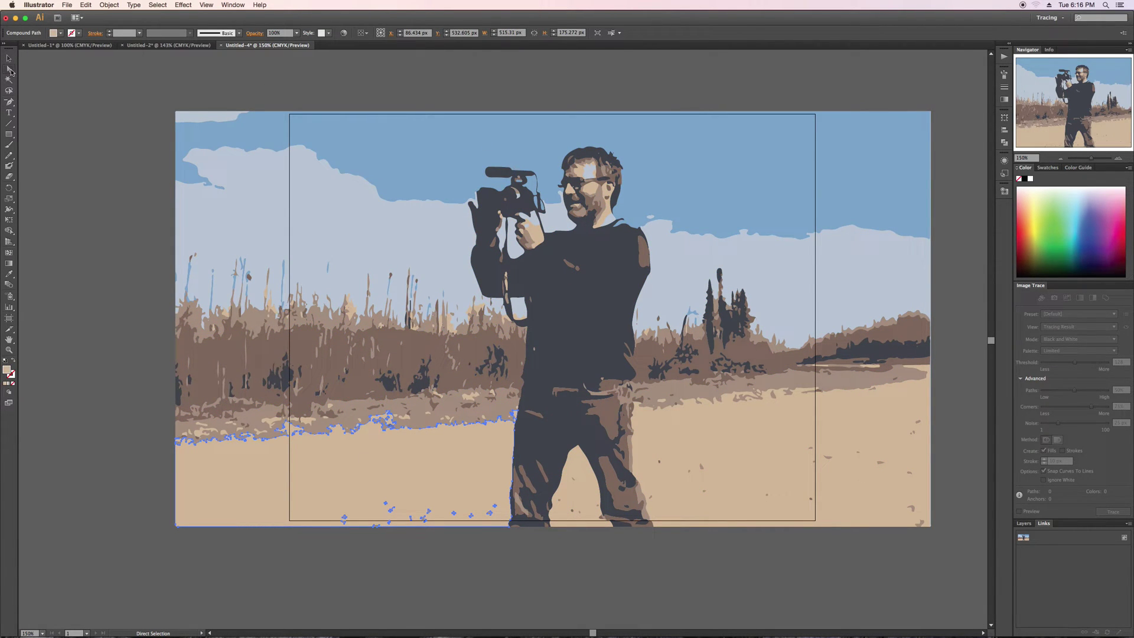
Select the whole expanded tracing and ungroup it.
left_click(10, 61)
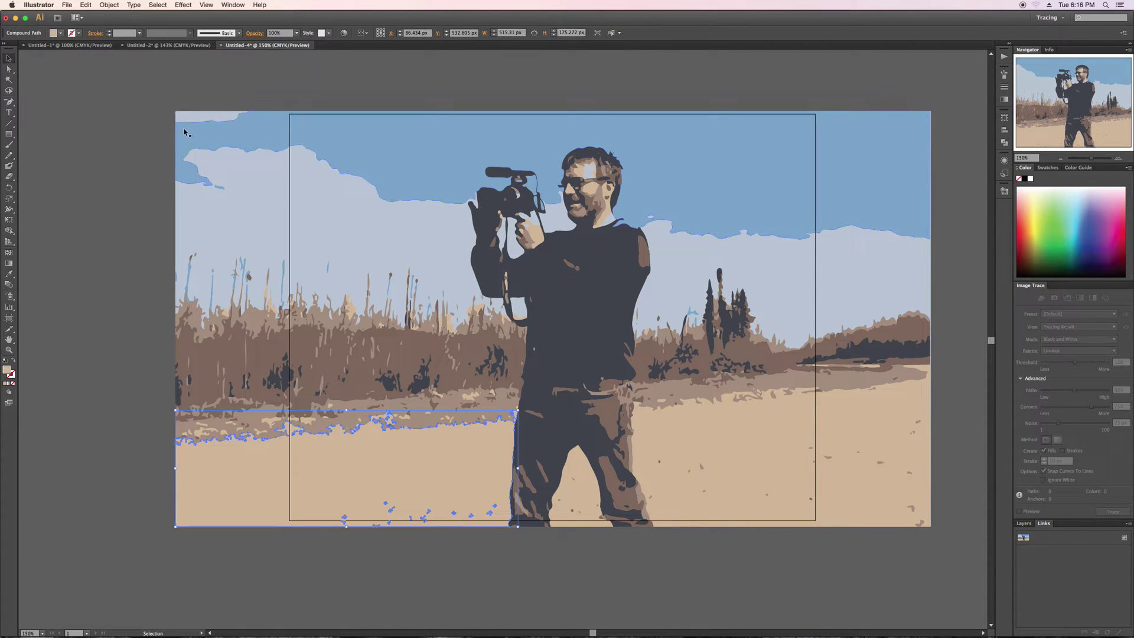
left_click(206, 145)
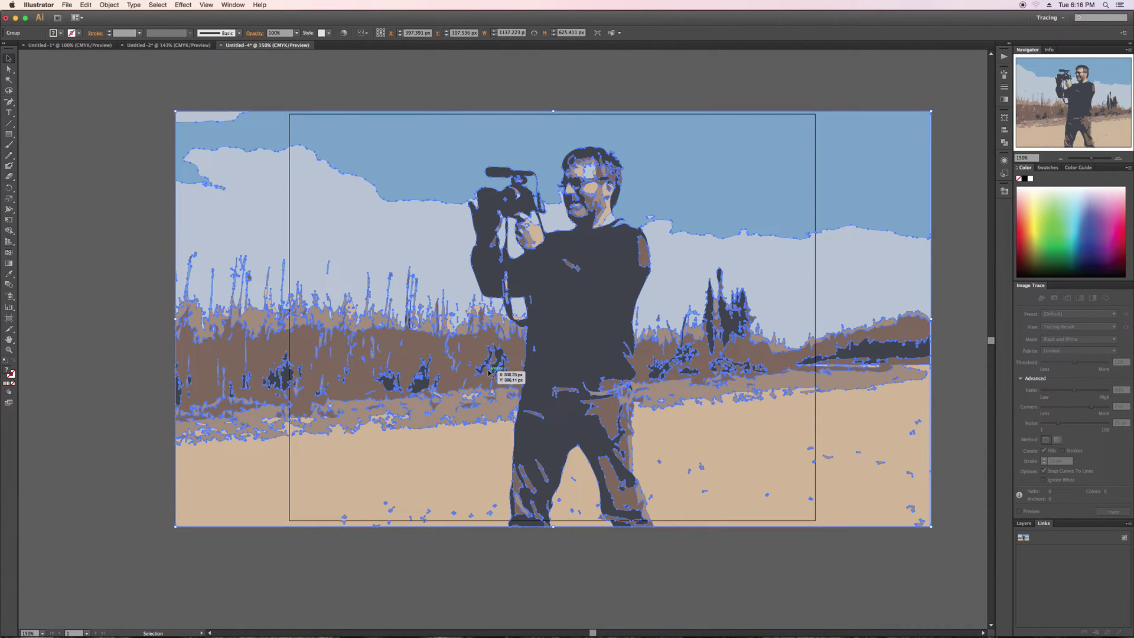
left_click(108, 5)
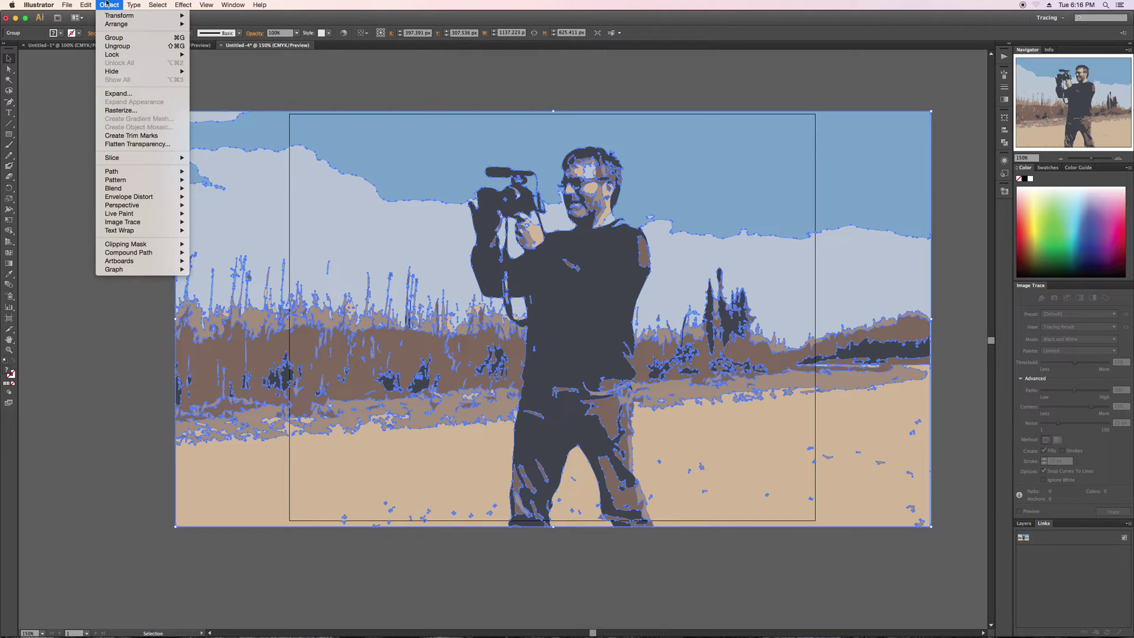
left_click(263, 69)
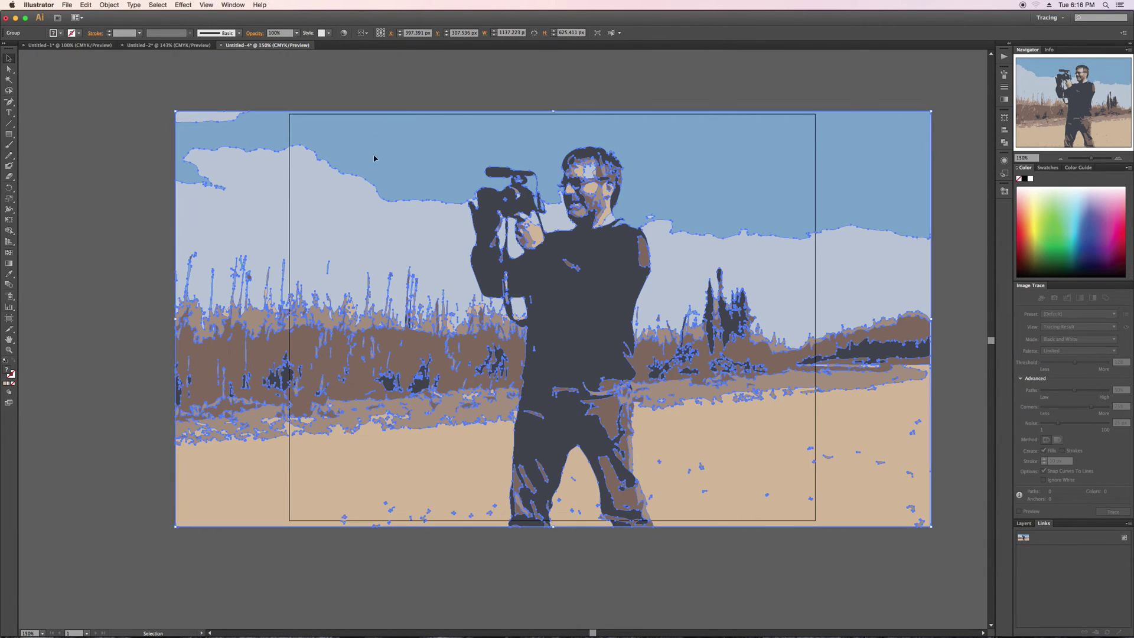
left_click(108, 5)
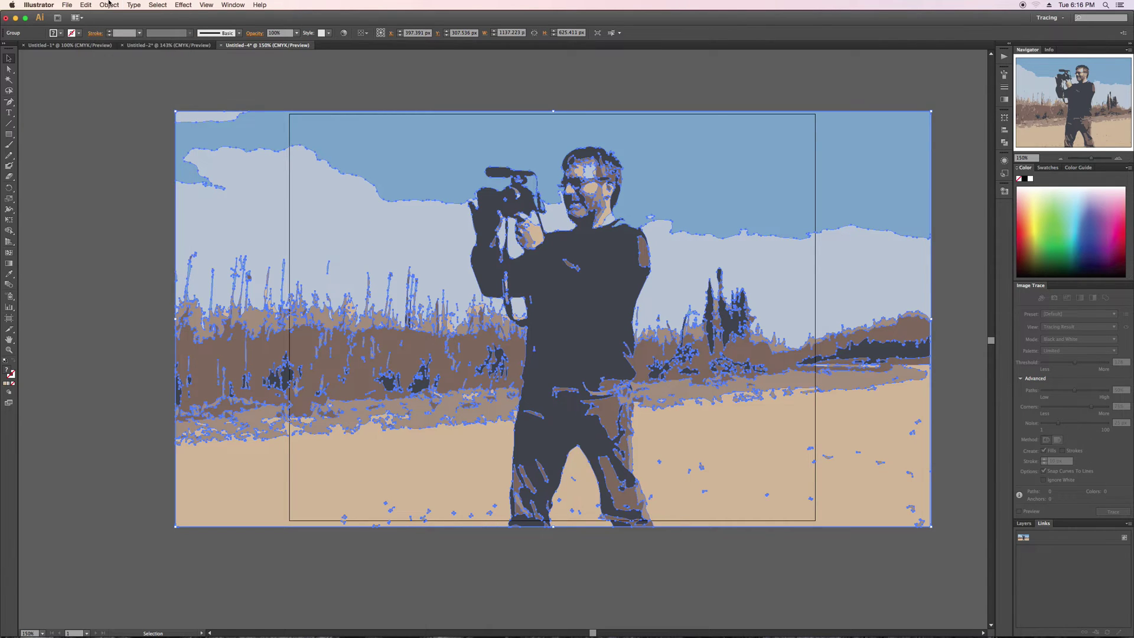
left_click(109, 4)
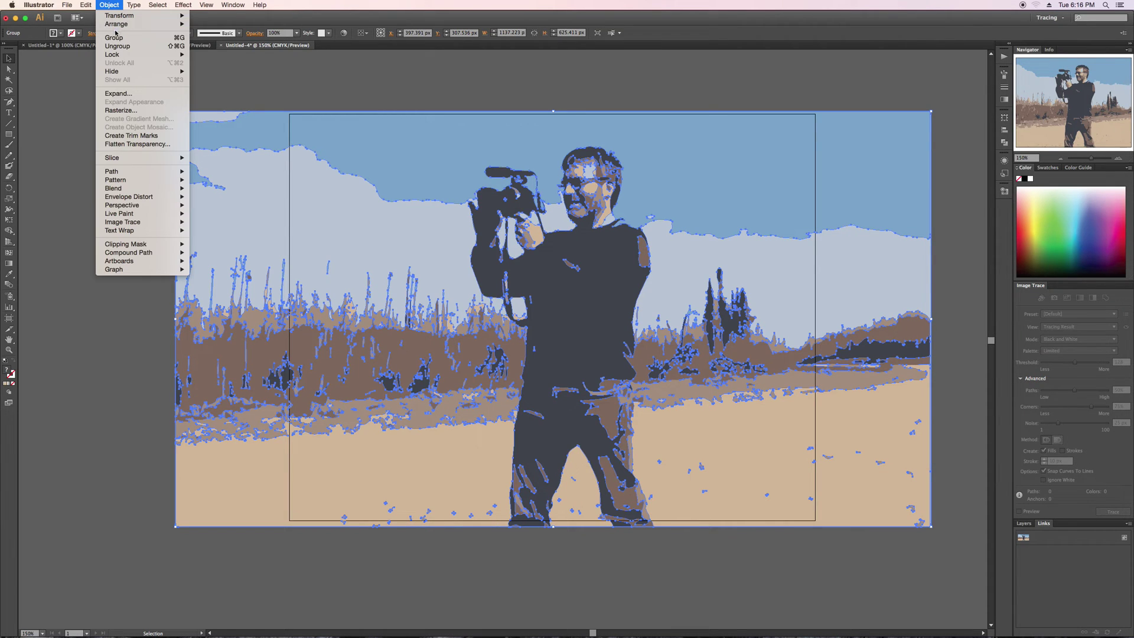
left_click(118, 46)
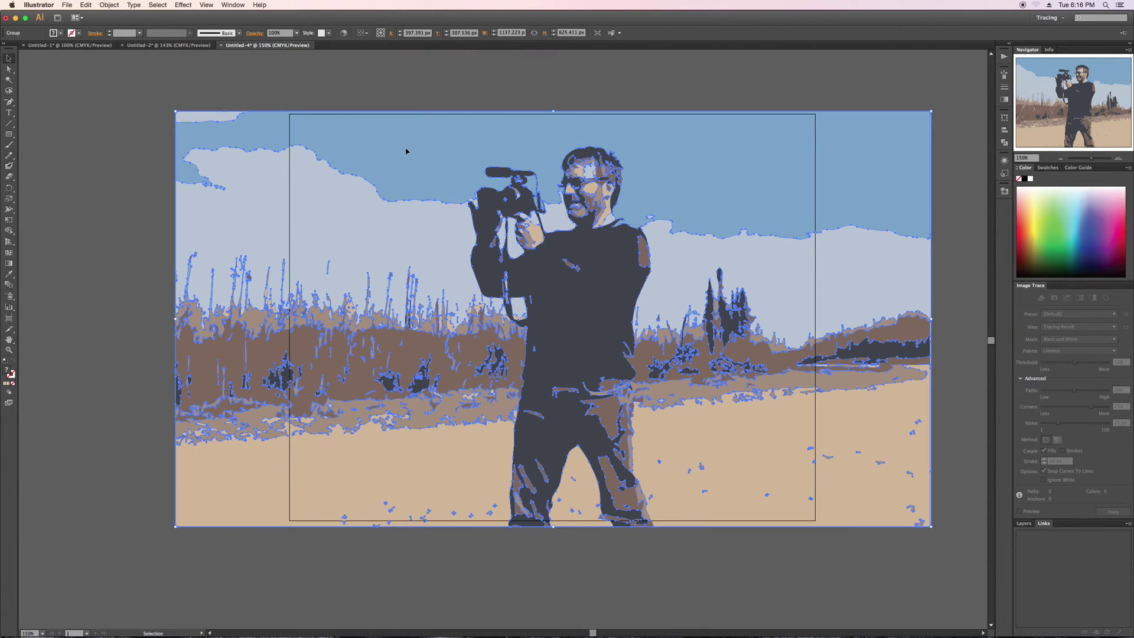
Compare directly selecting a single sky shape with selecting the tracing as a whole, leaving nothing selected.
left_click(9, 69)
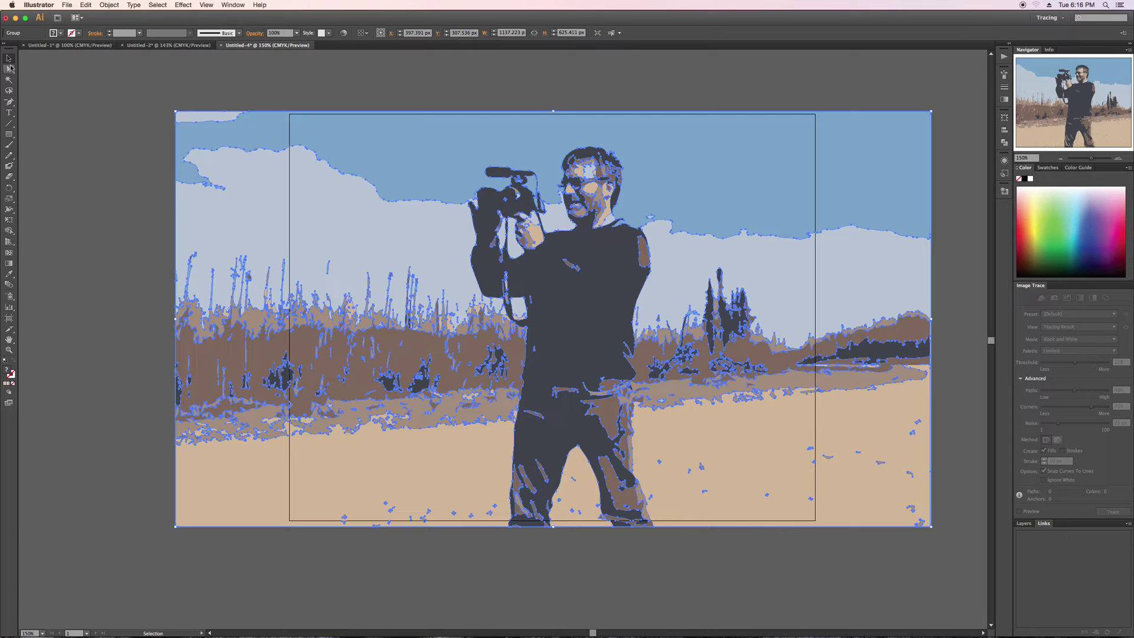
left_click(69, 76)
left_click(319, 216)
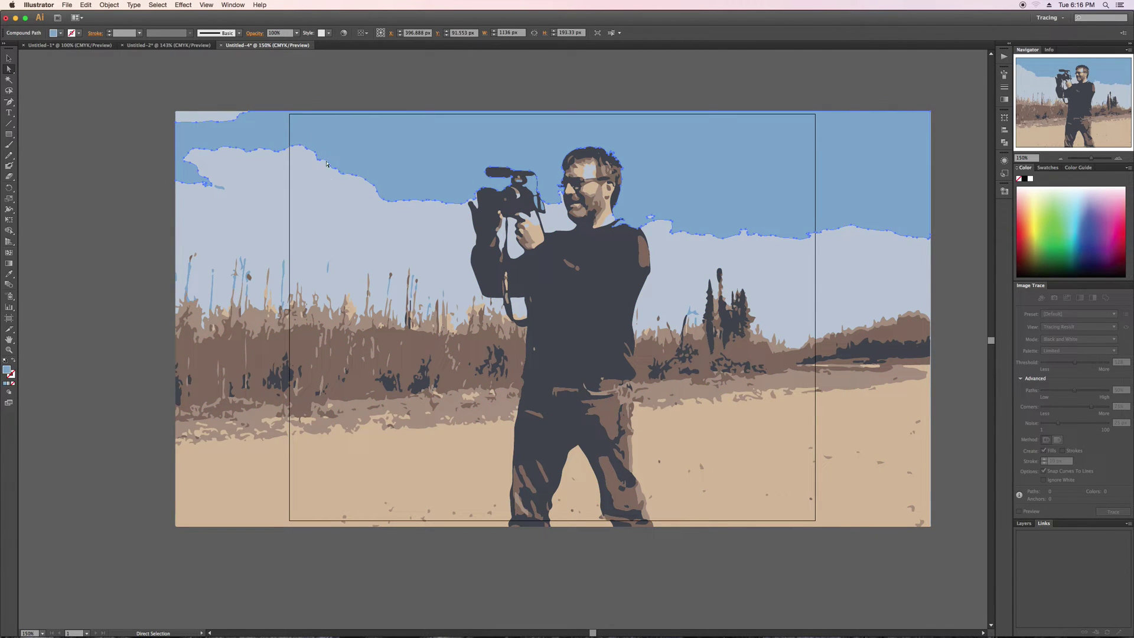
key("v")
left_click(101, 80)
left_click(223, 275)
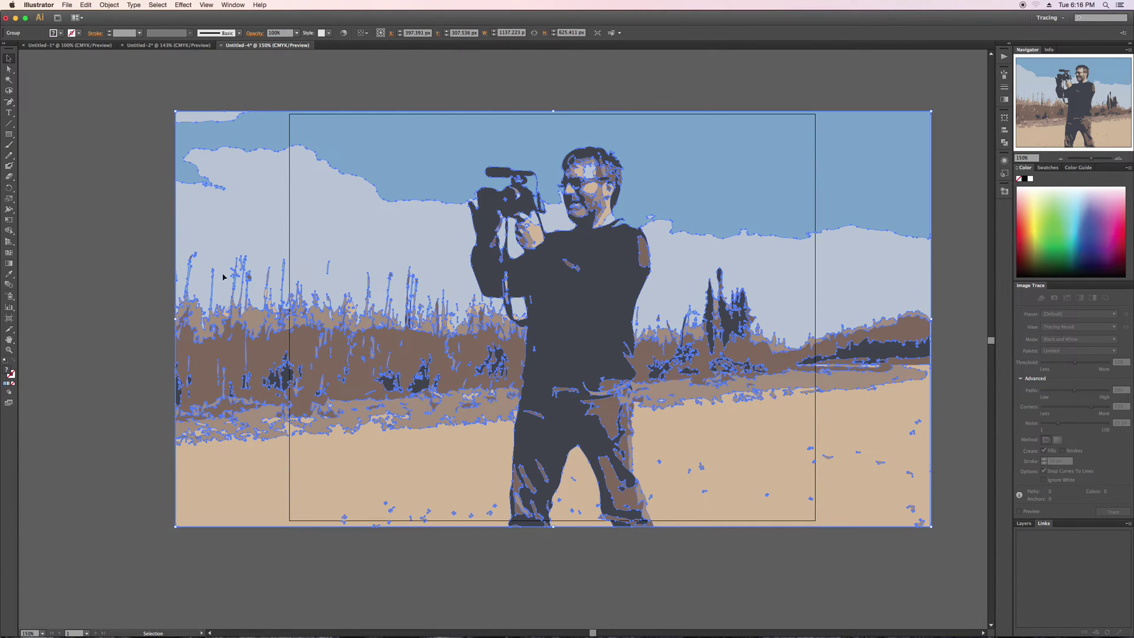
left_click(503, 80)
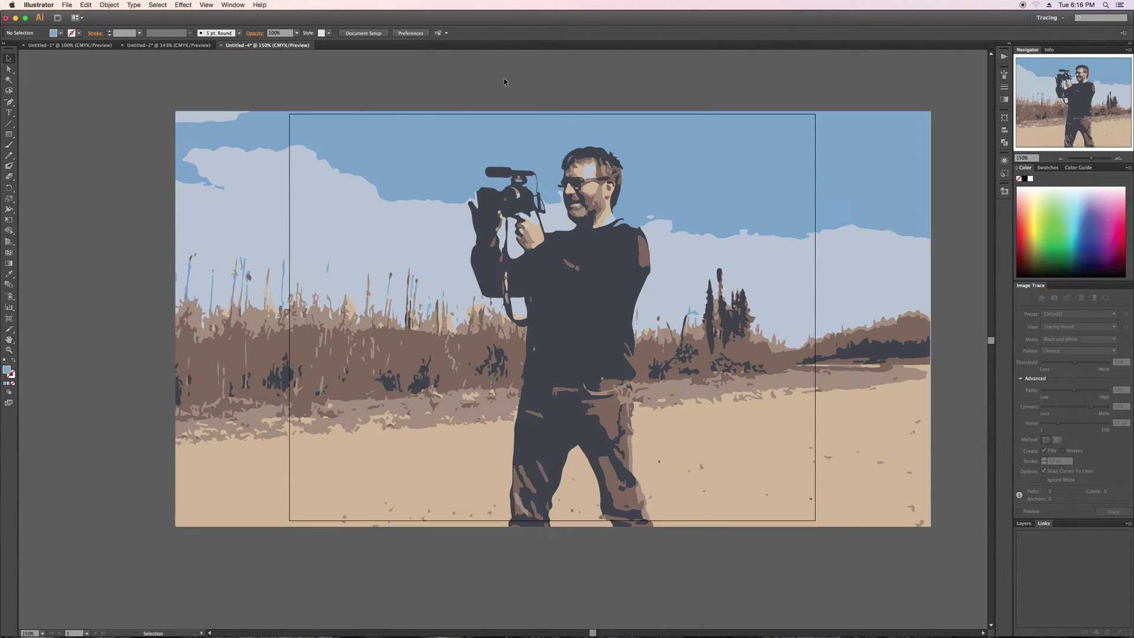
Try the Magic Wand on the man's dark sweater to pick every similarly colored shape, and clear the selection.
left_click(9, 69)
left_click(9, 79)
left_click(549, 284)
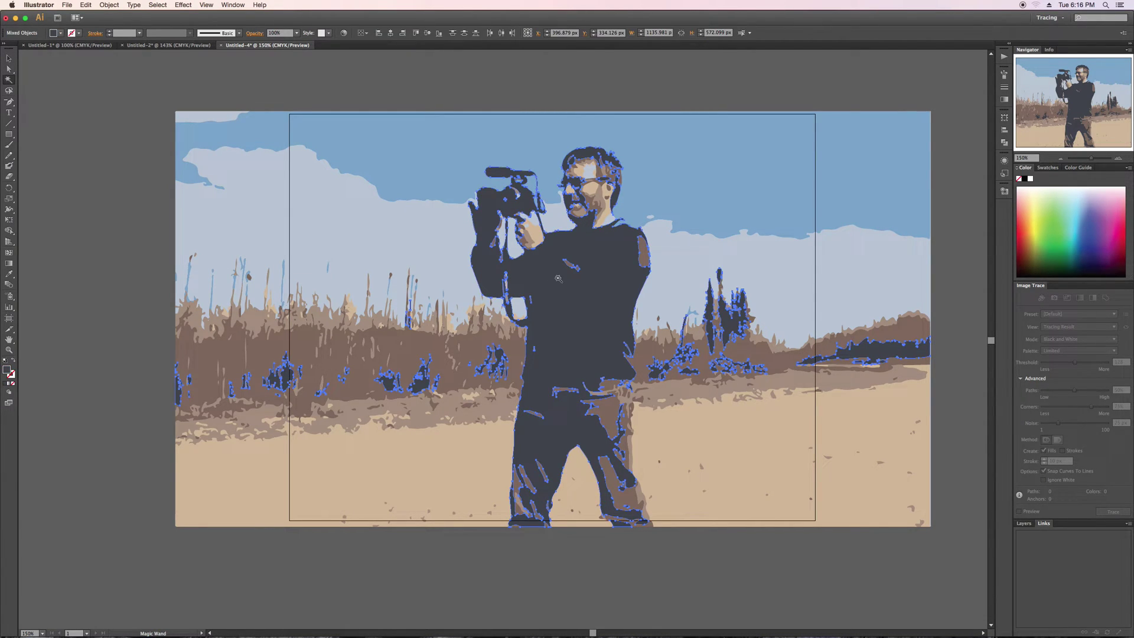
left_click(9, 81)
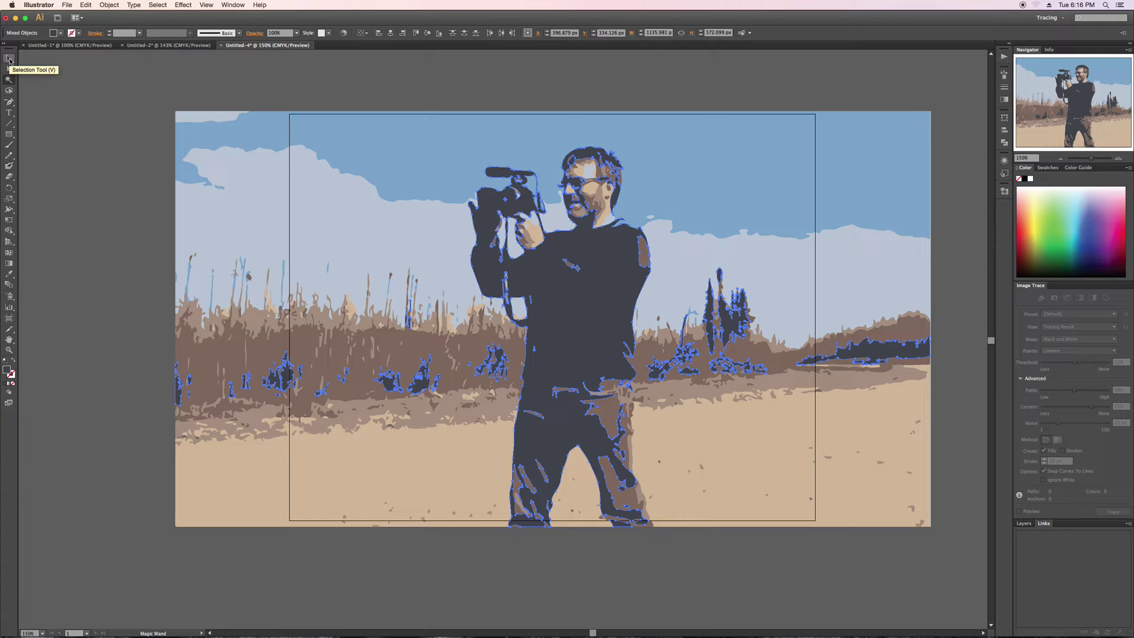
left_click(10, 60)
left_click(115, 139)
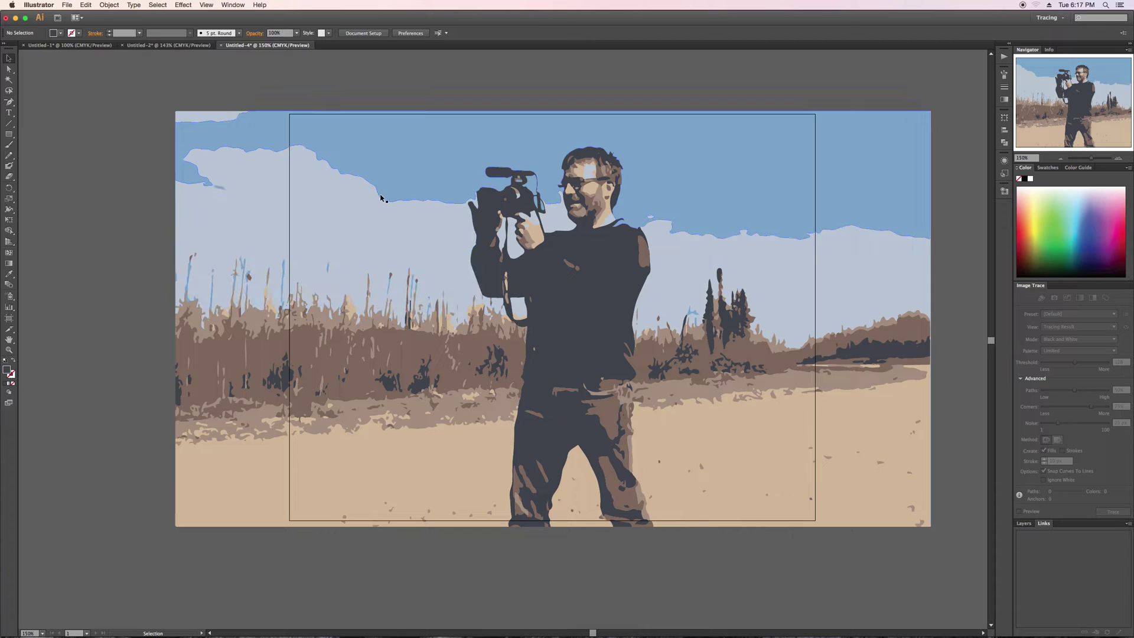
Show the layers in a floating, enlarged panel beside the artwork and add a second, empty layer.
left_click(235, 4)
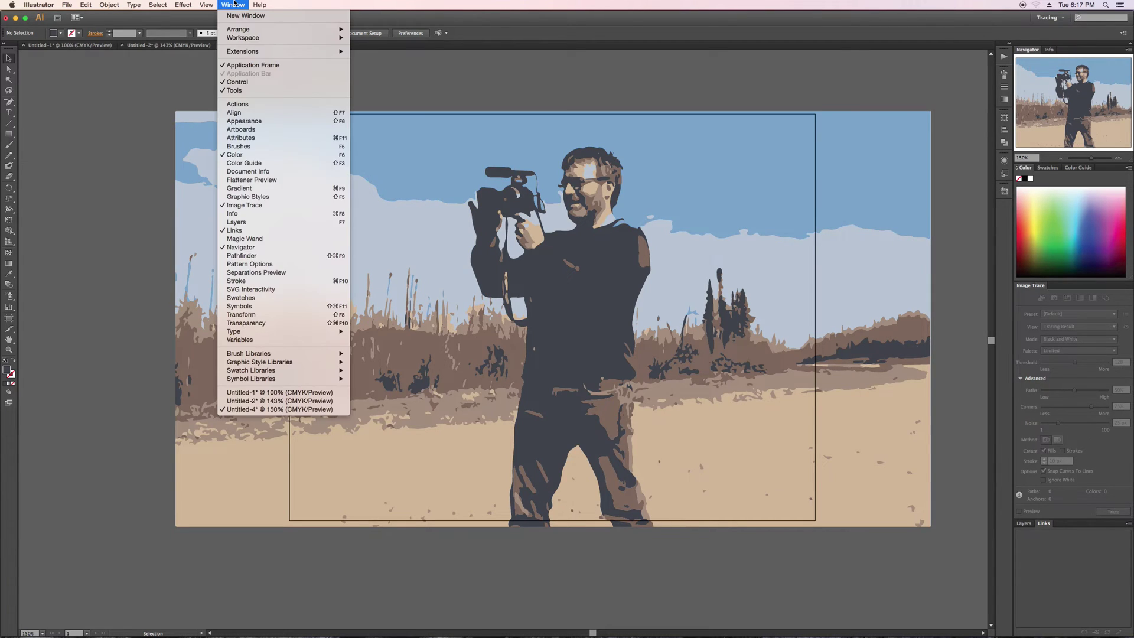
left_click(274, 222)
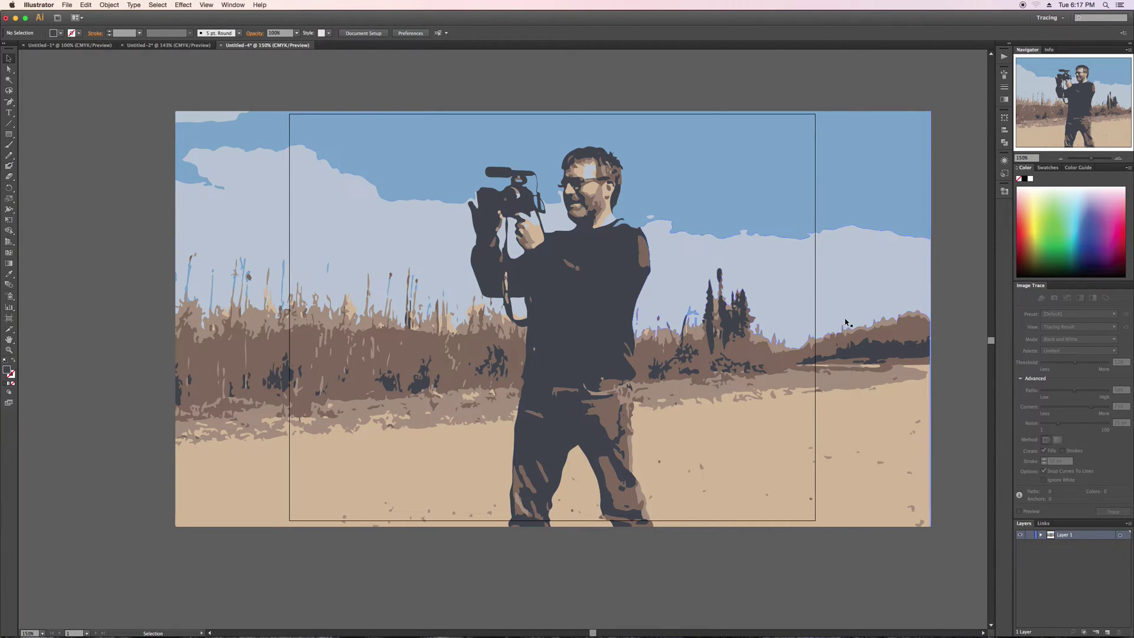
left_click_drag(1026, 525, 780, 128)
left_click_drag(873, 228, 942, 348)
left_click_drag(821, 124, 928, 115)
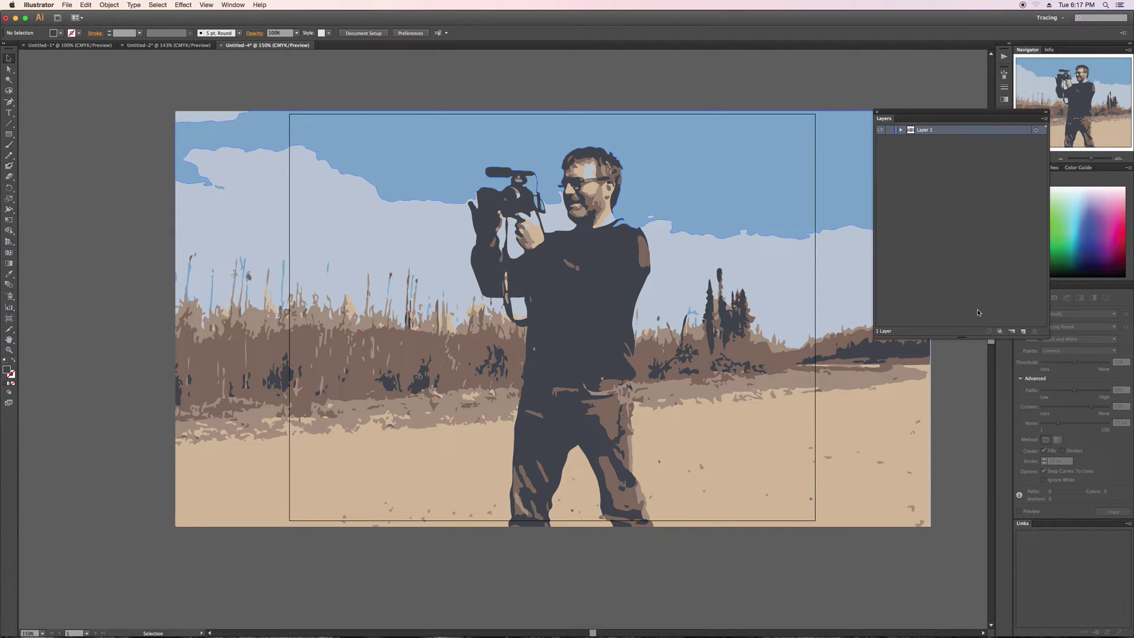
left_click(1023, 332)
Select all dark navy shapes by fill color with the Magic Wand, look through the object commands, and deselect them.
left_click(9, 79)
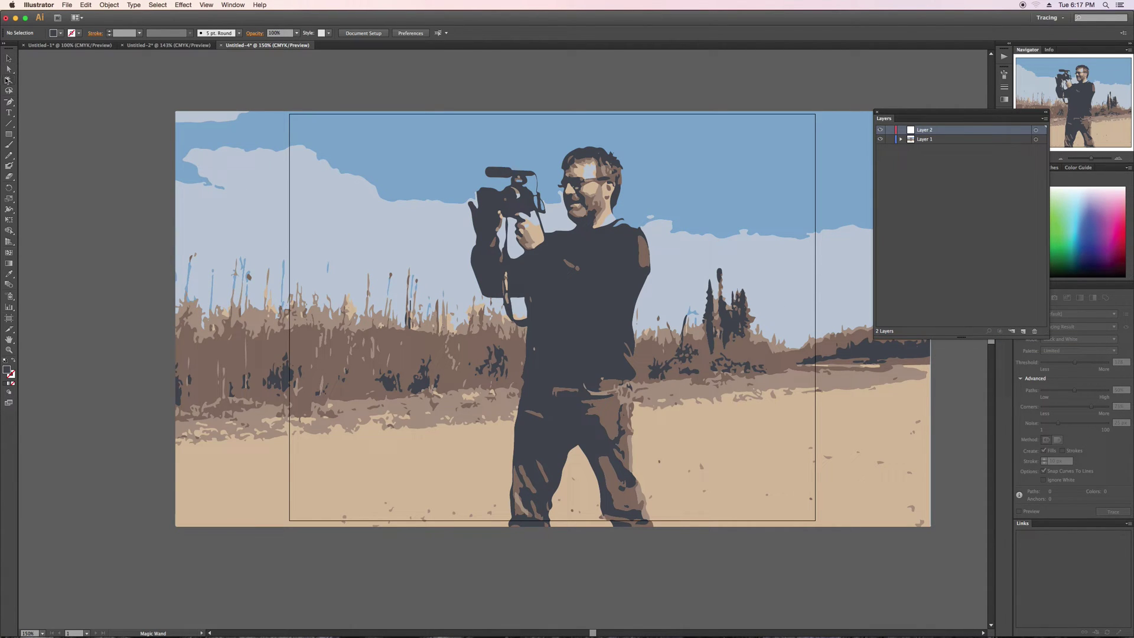
left_click(584, 315)
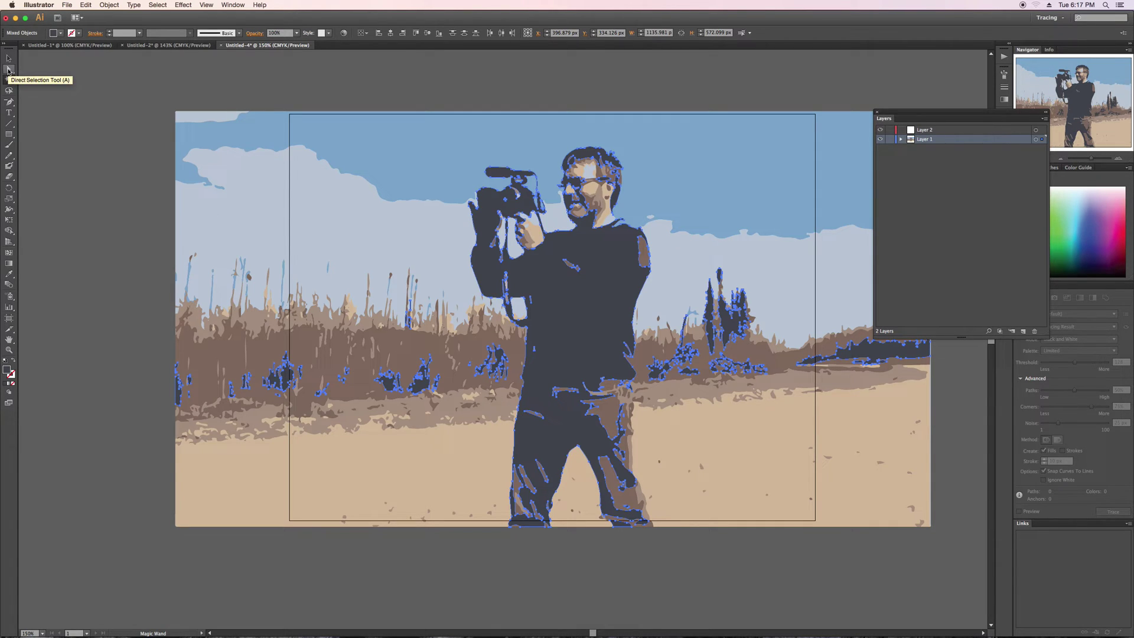
left_click(8, 70)
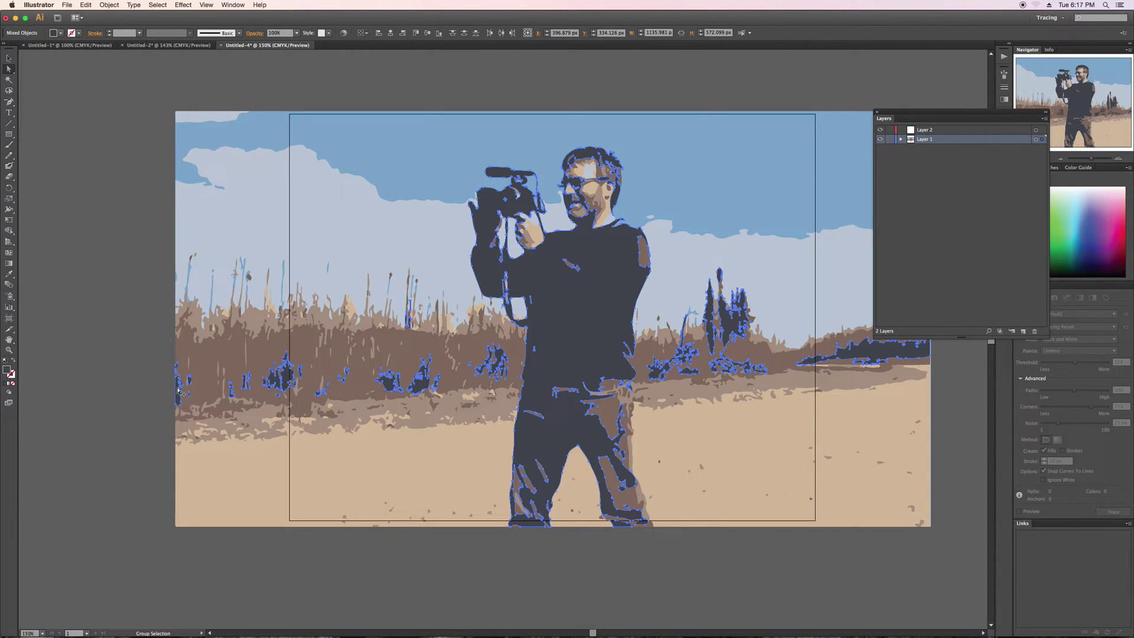
left_click(7, 58)
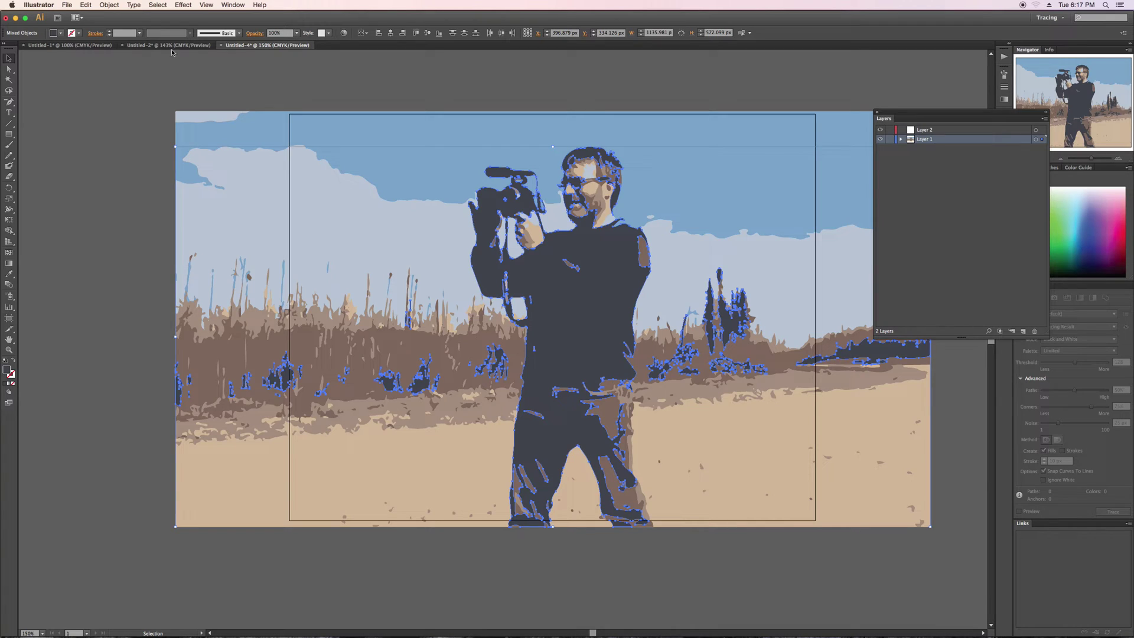
left_click(110, 5)
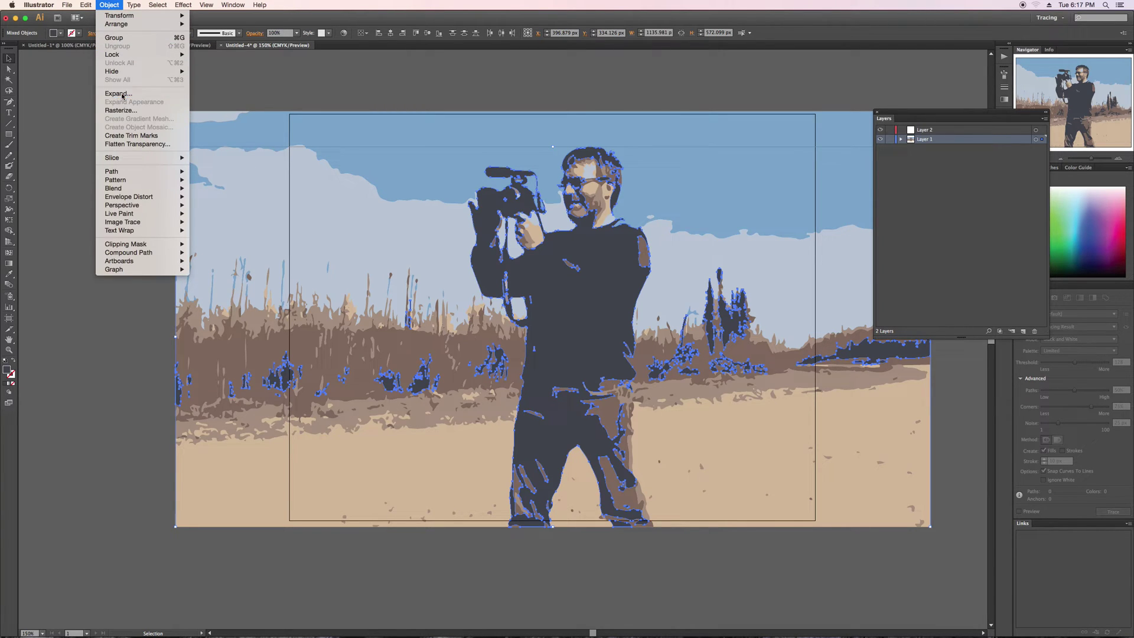
left_click(121, 61)
left_click(108, 4)
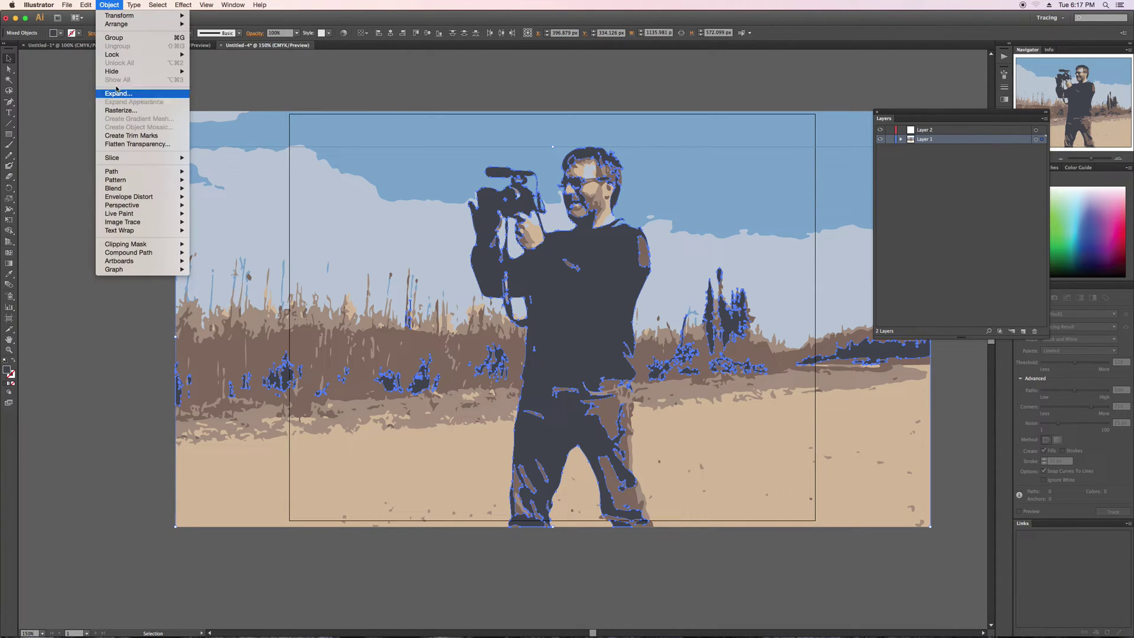
left_click(97, 76)
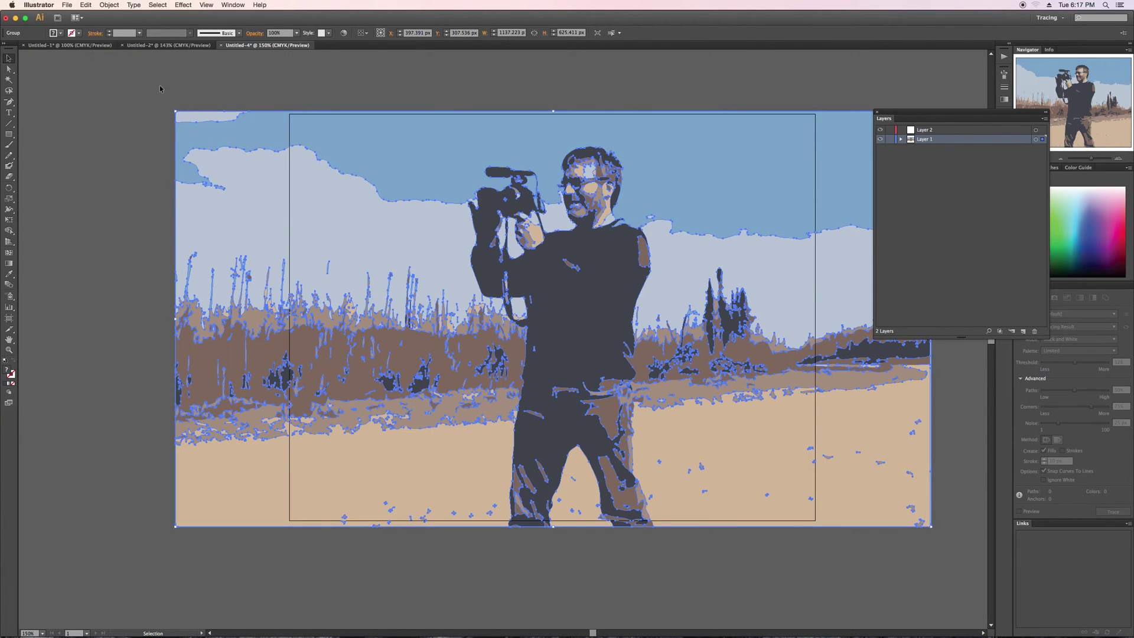
Directly select the man's dark shape, and extend the selection to all shapes of that color with the Magic Wand.
left_click(9, 69)
left_click(572, 296)
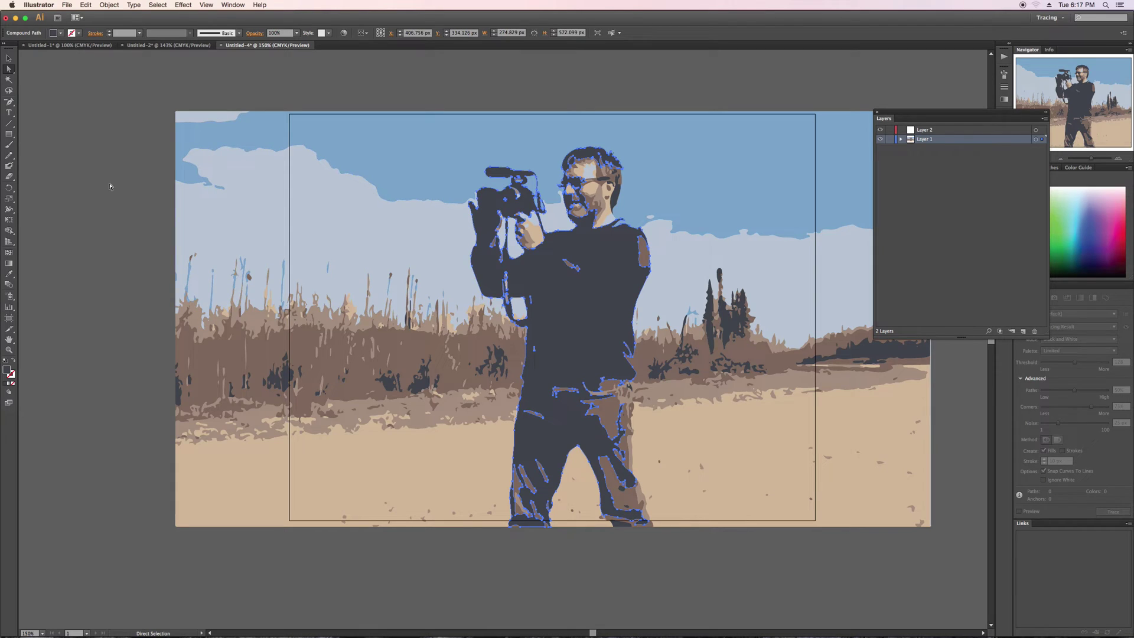
left_click(9, 80)
left_click(582, 308)
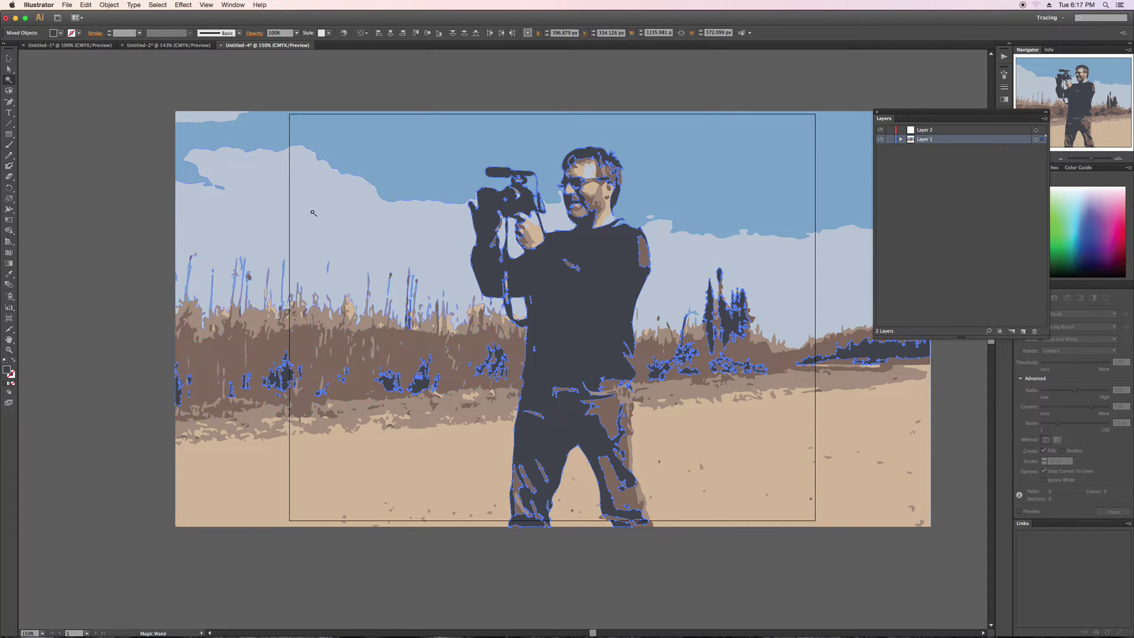
Directly select the man's dark silhouette, move it onto Layer 2, and hide that layer.
left_click(9, 69)
left_click(551, 305)
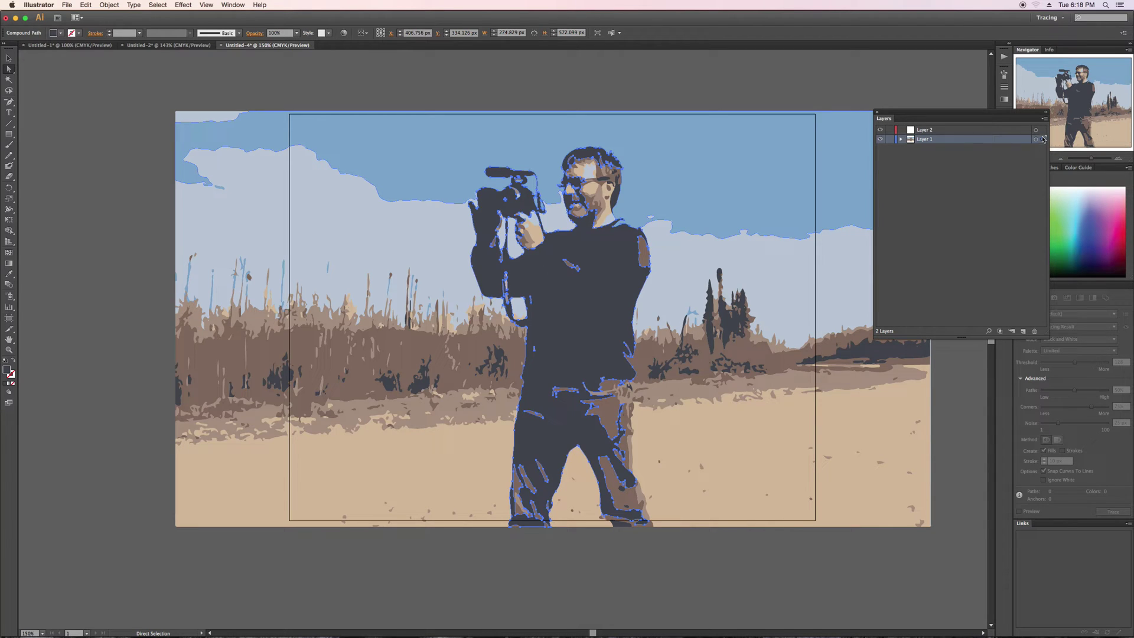
left_click_drag(1042, 134, 1043, 130)
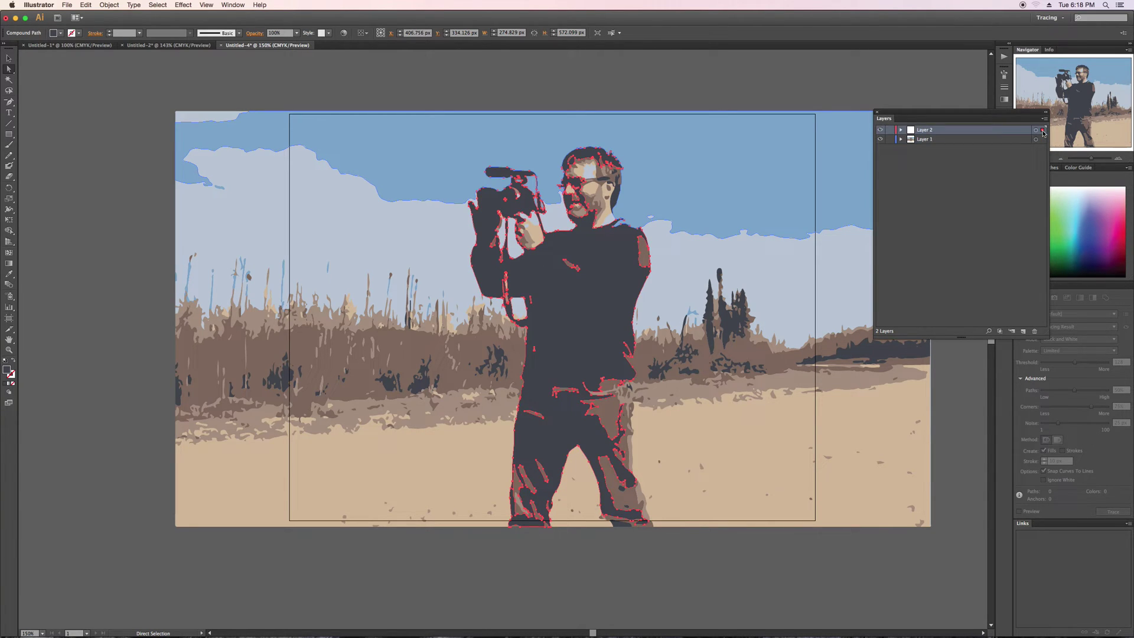
left_click(880, 130)
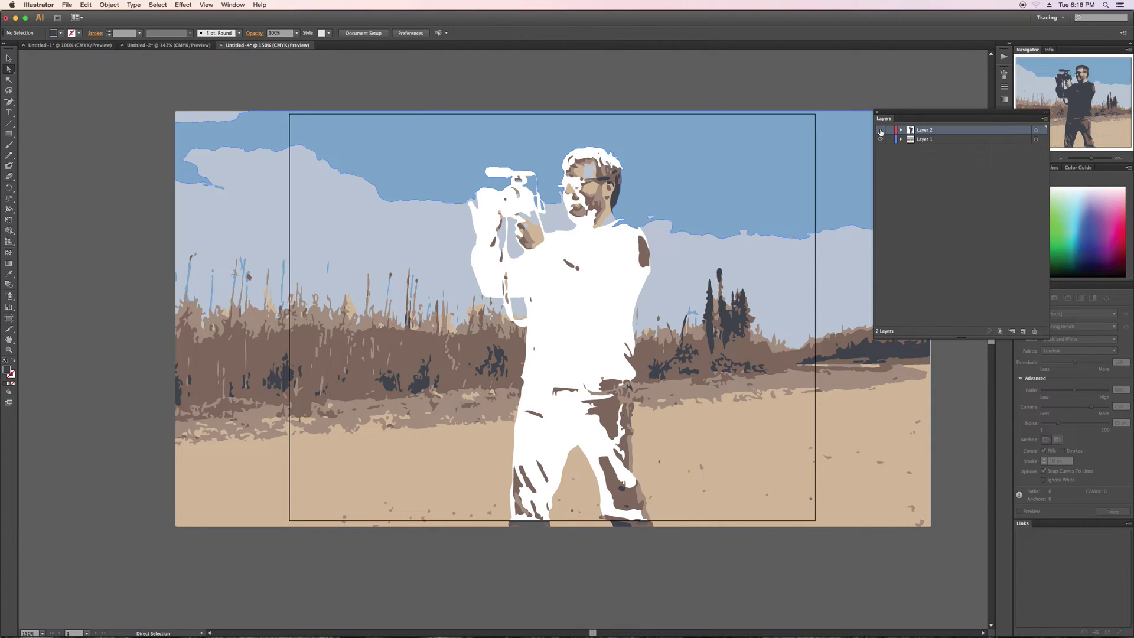
Move the tan and brown shapes of the hand and the brown patch on the man's upper arm onto the hidden Layer 2.
left_click(535, 240)
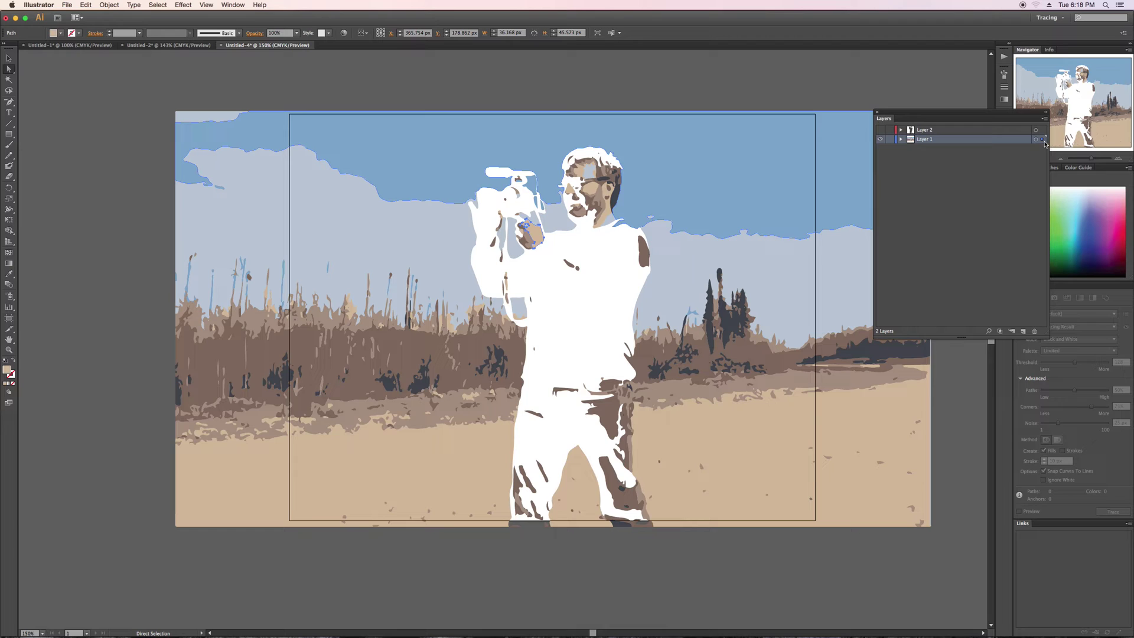
key("super+shift+a")
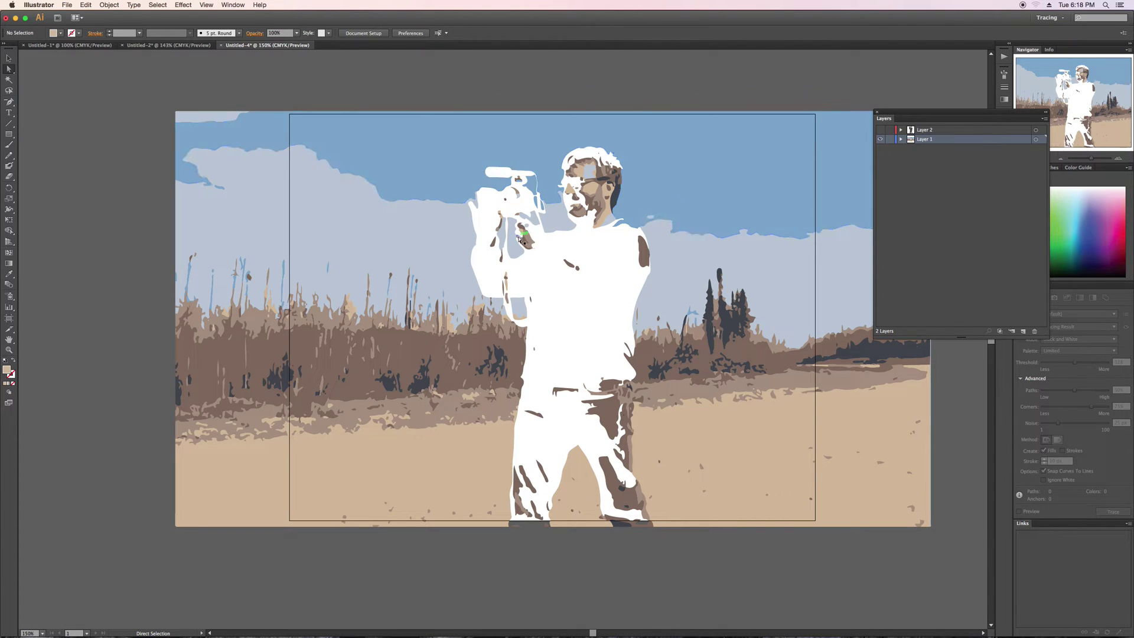
left_click(529, 242)
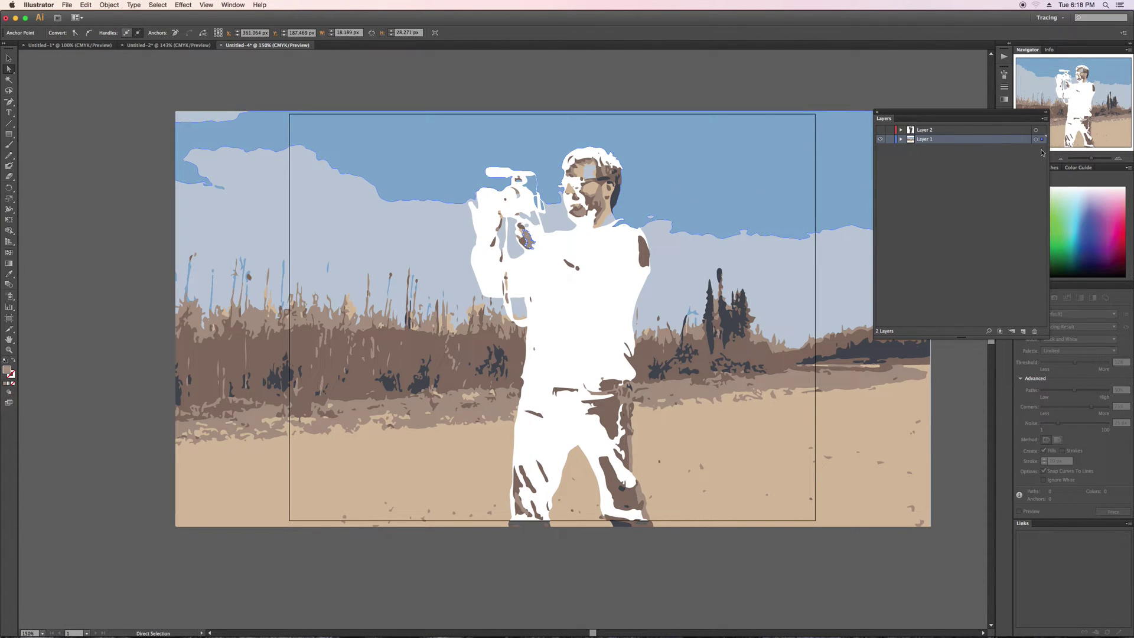
key("super+shift+a")
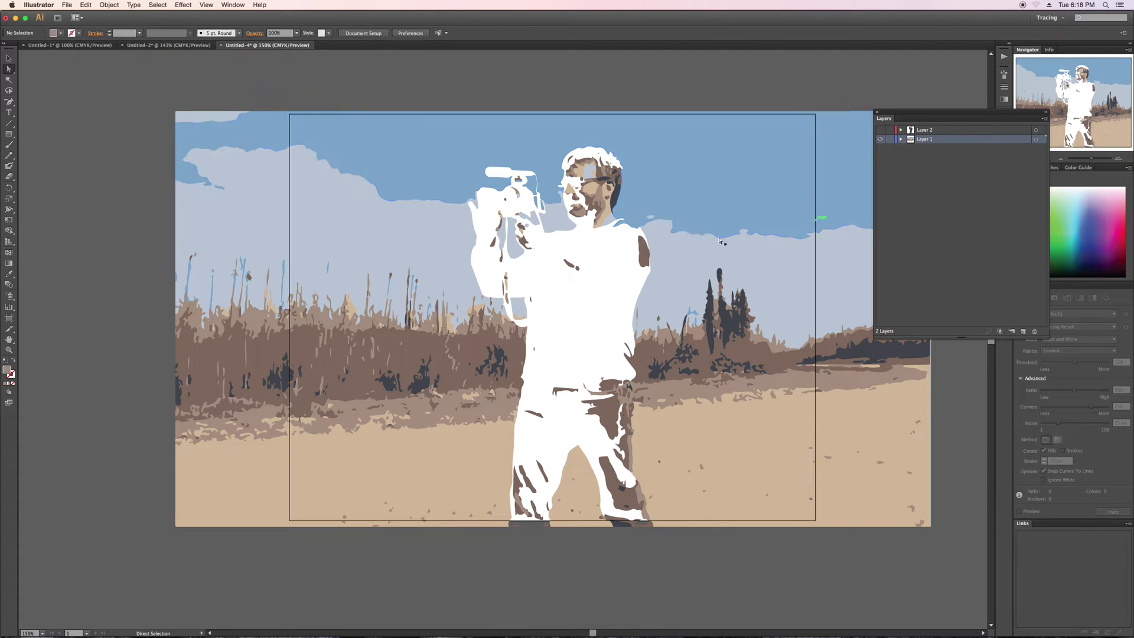
left_click(644, 253)
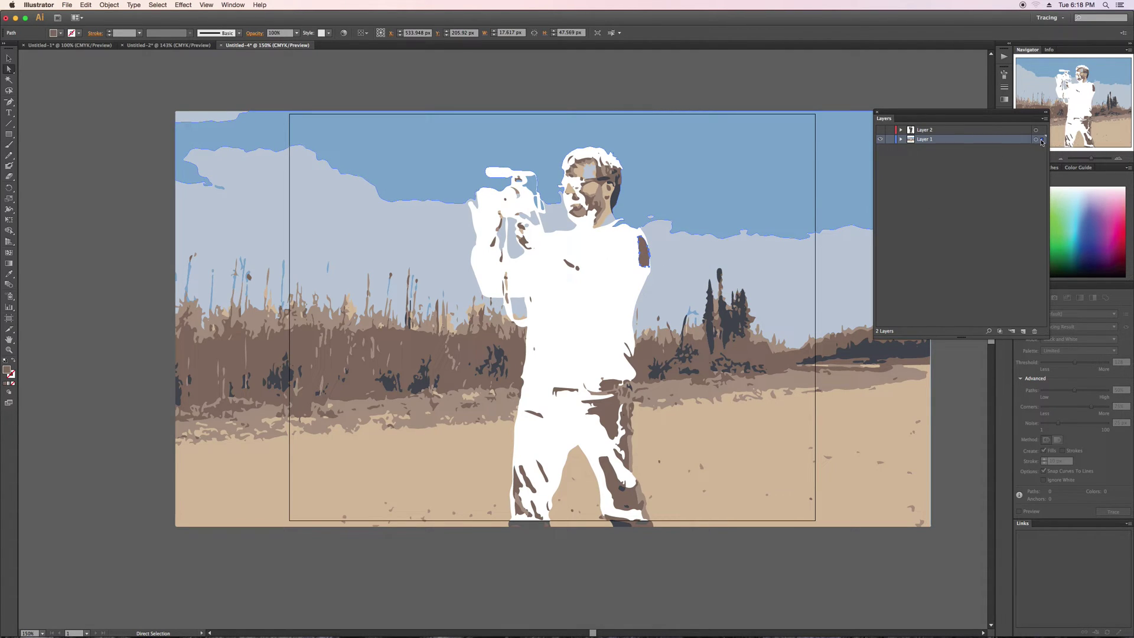
key("super+shift+a")
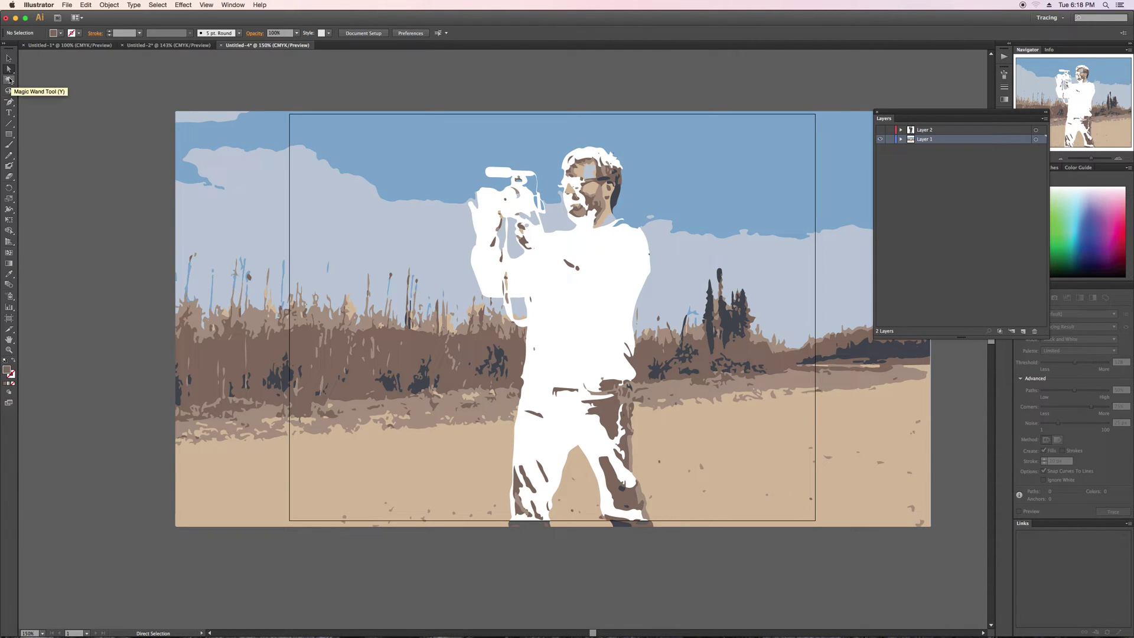
Rename Layer 2 as "person silhouette".
double_click(925, 130)
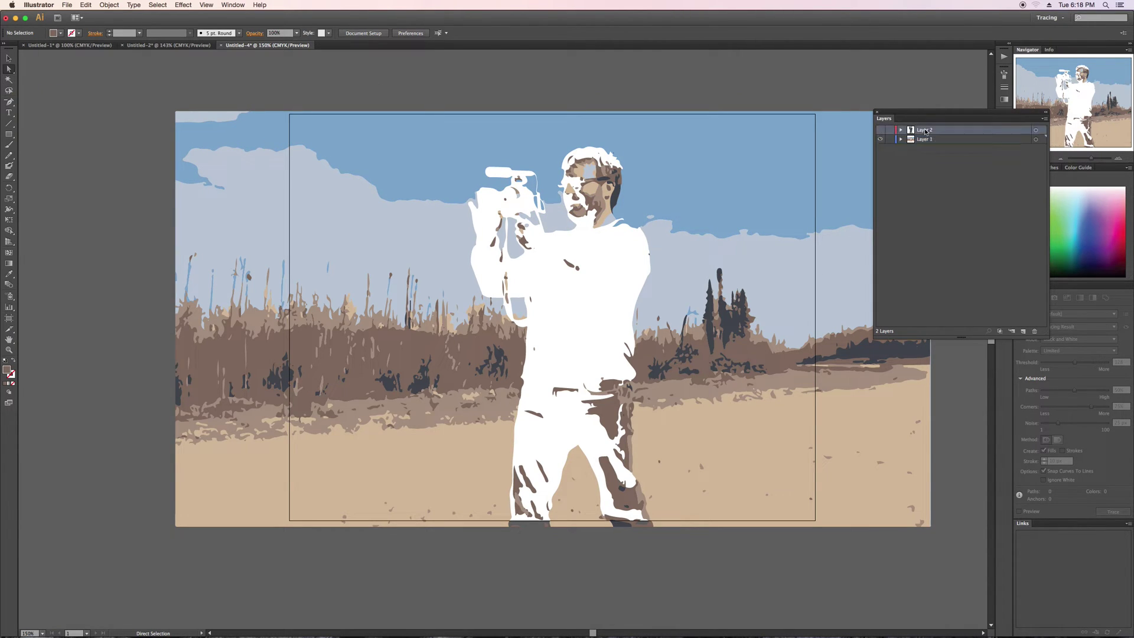
type("person silhouette")
key("Return")
Try the Magic Wand on a tan shape of the man's face to select all shapes of that color.
key("super+equal")
key("super+equal")
key("super+equal")
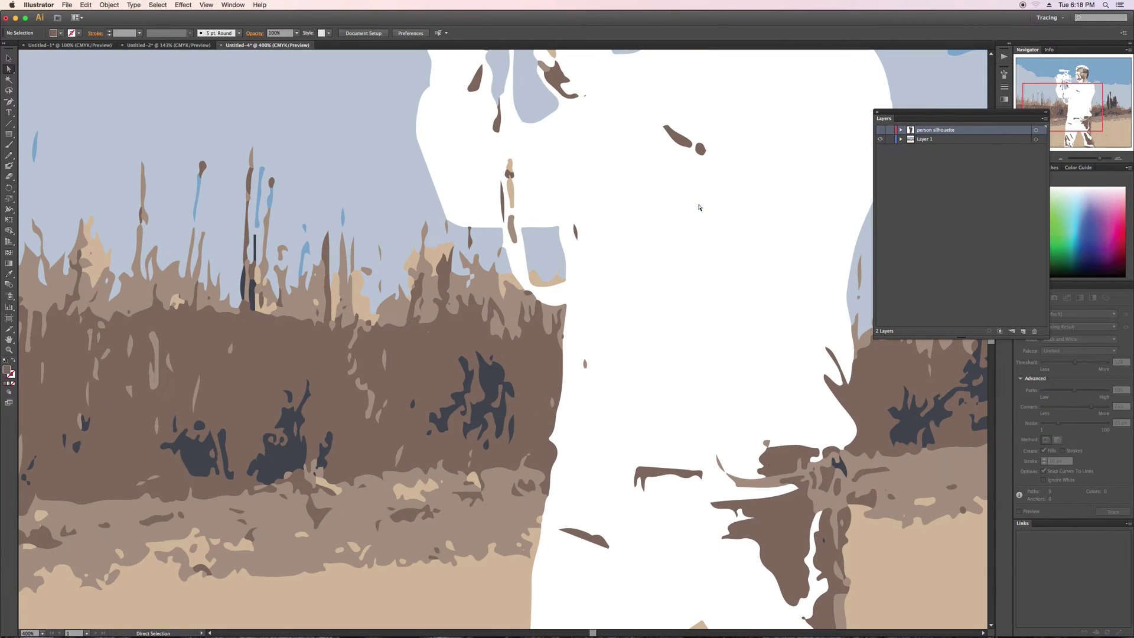
scroll(700, 207, "up", 10)
scroll(699, 208, "right", 5)
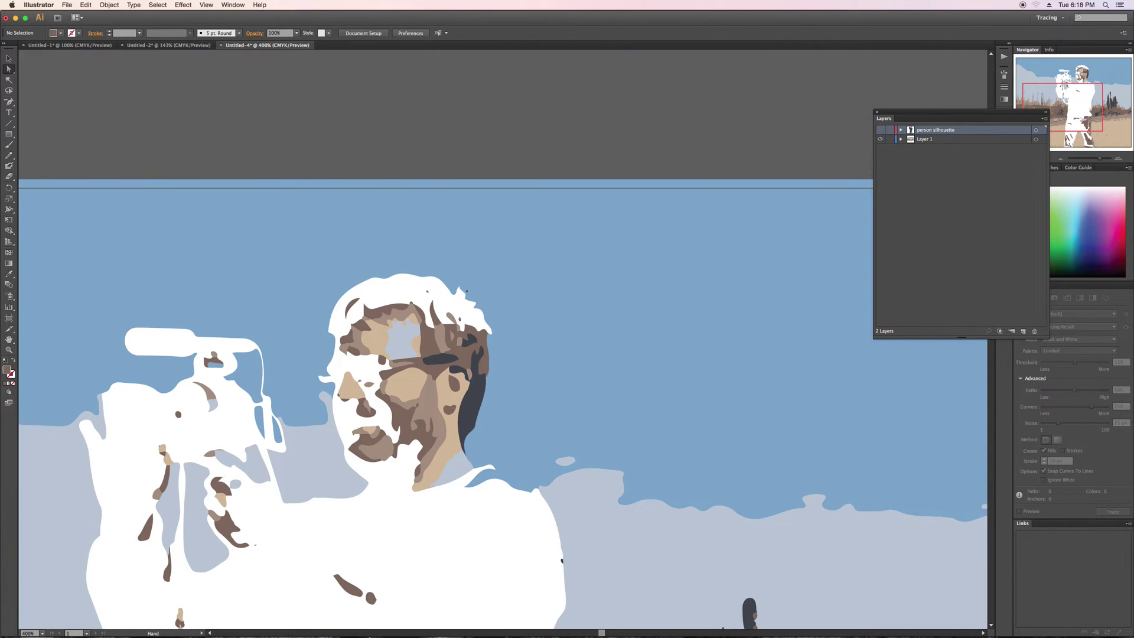
left_click(9, 79)
left_click(412, 396)
left_click_drag(413, 395, 484, 138)
key("super+minus")
key("super+minus")
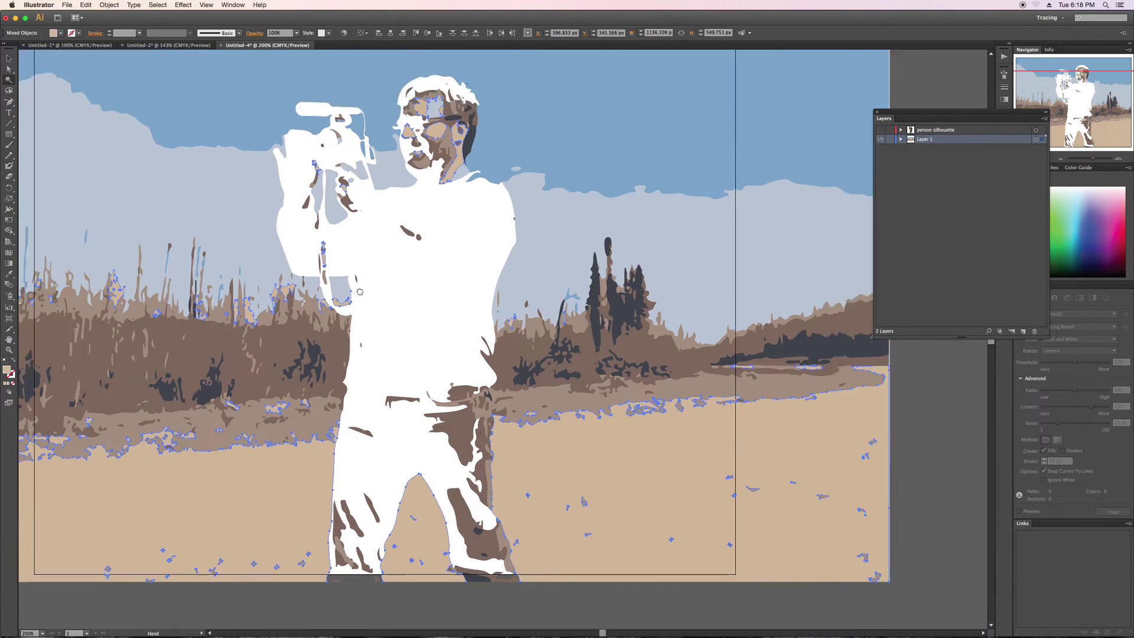
left_click_drag(359, 291, 288, 379)
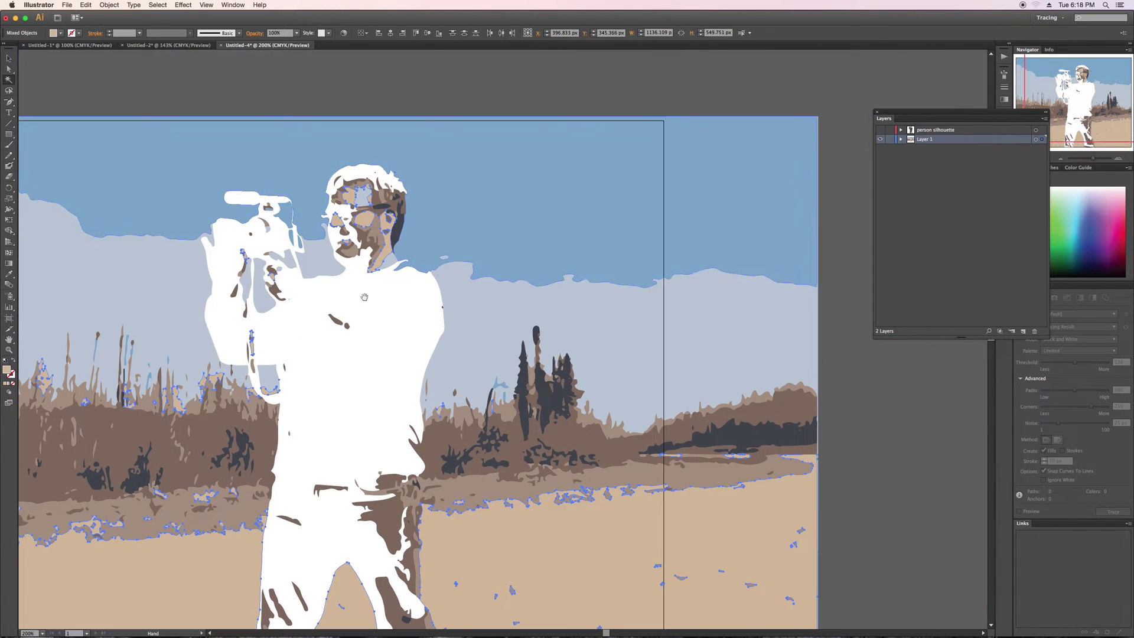
Directly select the tan cheek, forehead, ear and neck shapes together and move them onto the person silhouette layer.
left_click(9, 69)
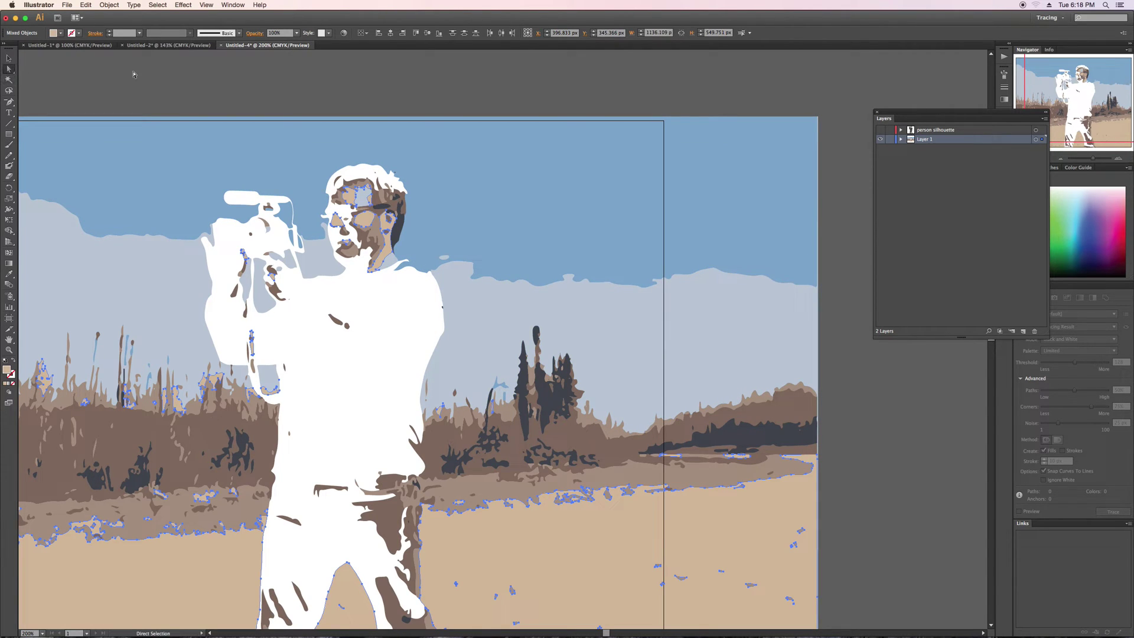
left_click(363, 220)
left_click(344, 197, "shift")
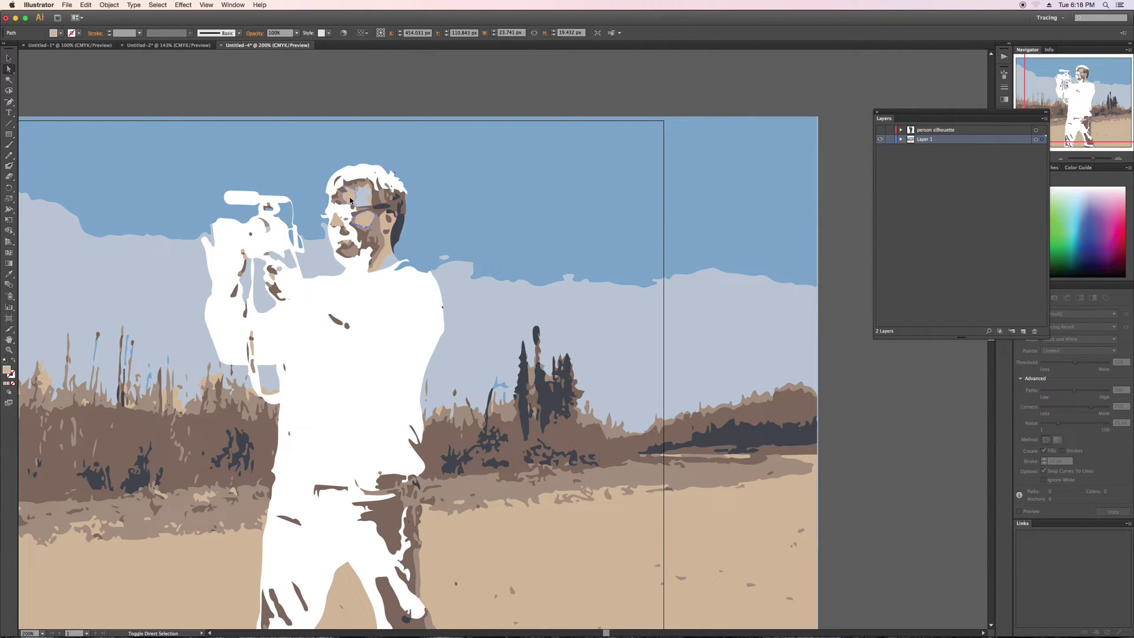
left_click(383, 225, "shift")
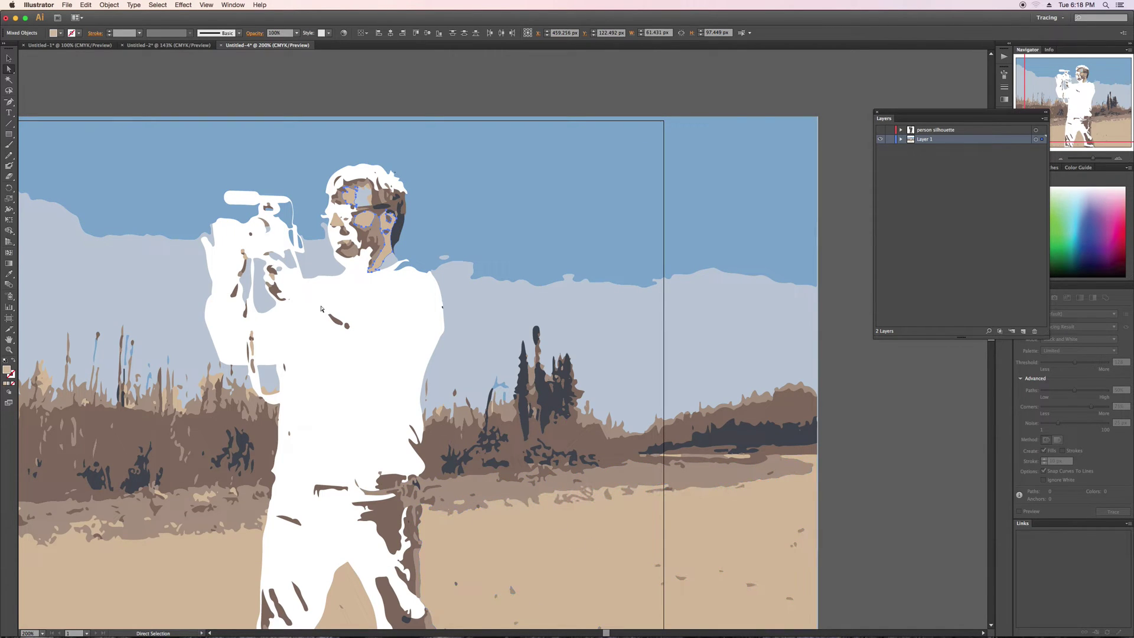
left_click(1042, 131, "shift")
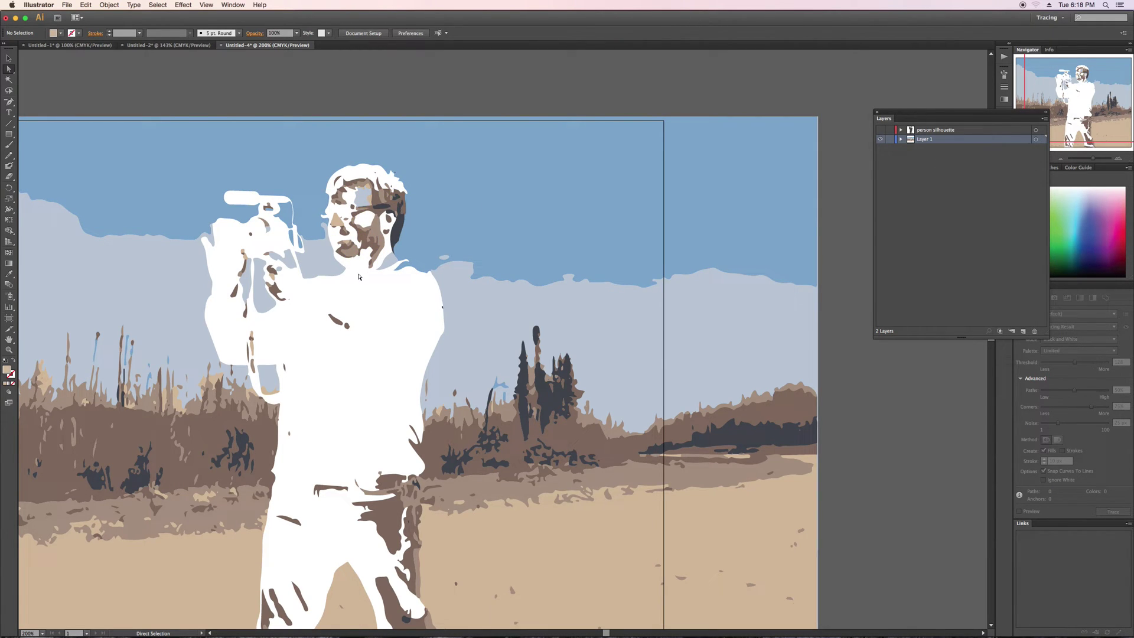
Directly select the light-brown chin shape, and move the small brown marks on the man's chest onto the person silhouette layer.
key("v")
left_click(272, 216)
left_click(8, 69)
left_click(352, 255)
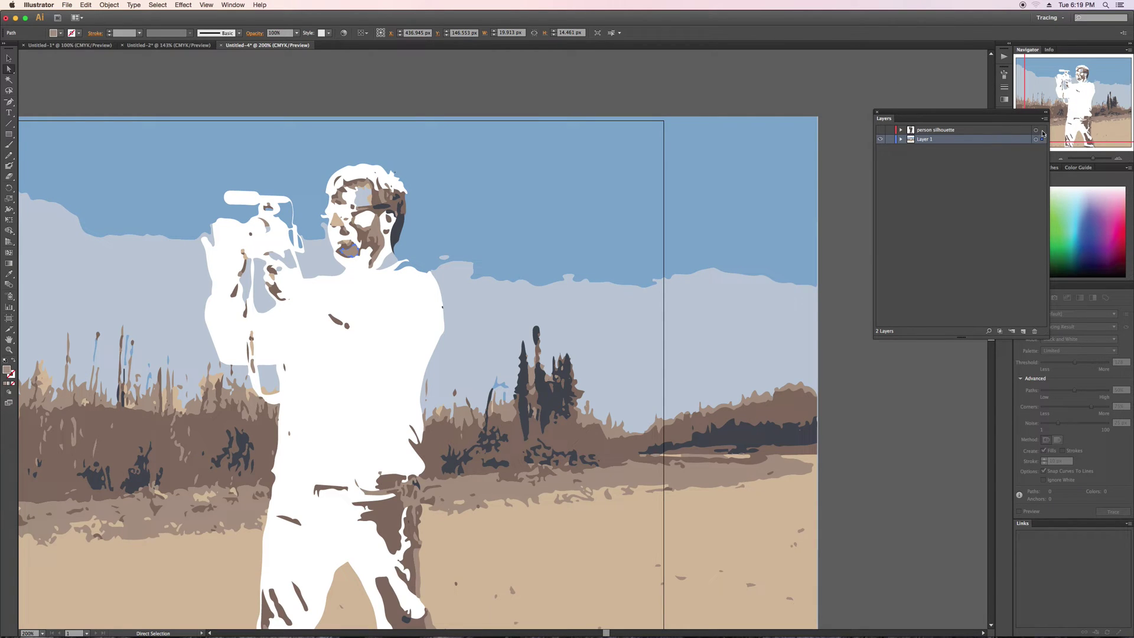
left_click(338, 321)
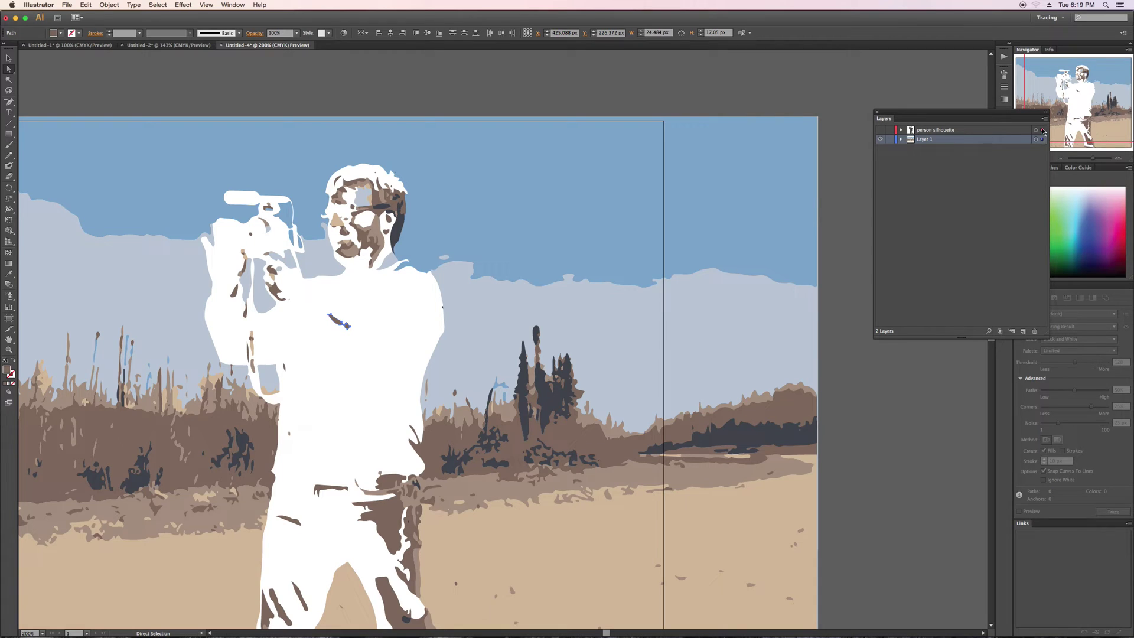
key("super+shift+a")
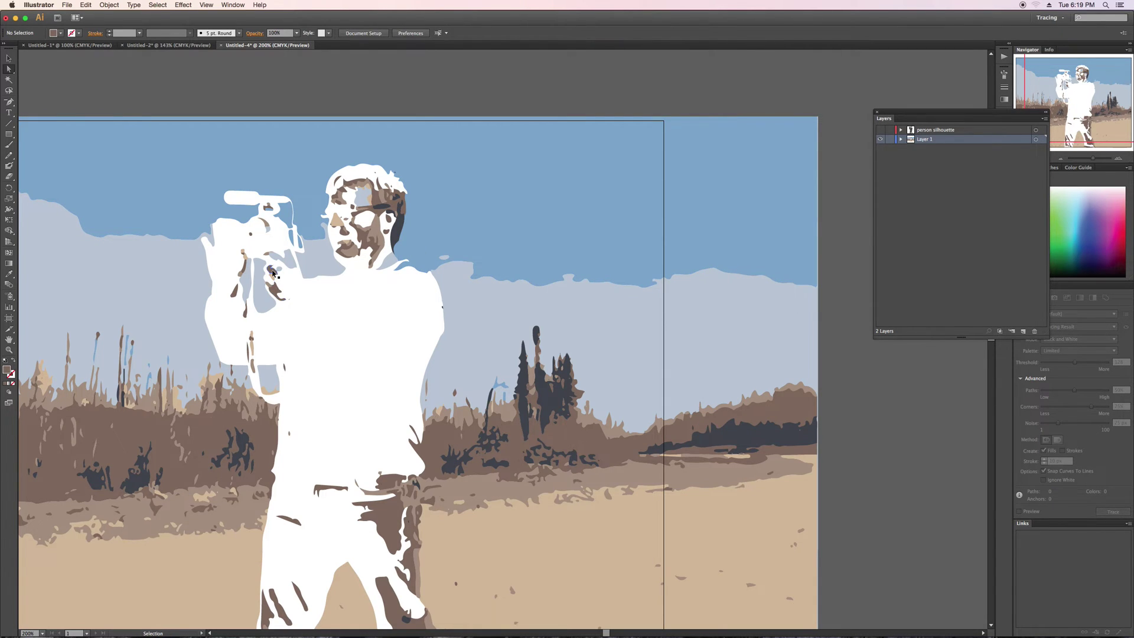
Try to select the forehead, nose and cheek shapes of the man's face together, and undo the last selection.
key("super+equal")
key("super+equal")
key("super+equal")
scroll(206, 254, "up", 6)
scroll(206, 253, "left", 2)
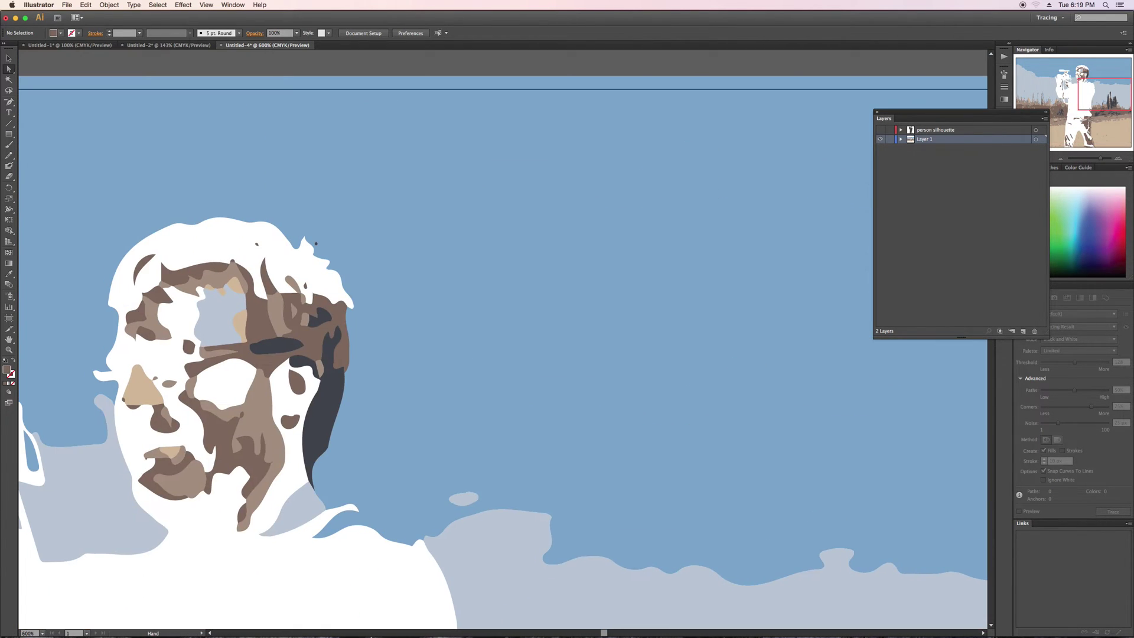
left_click(181, 283)
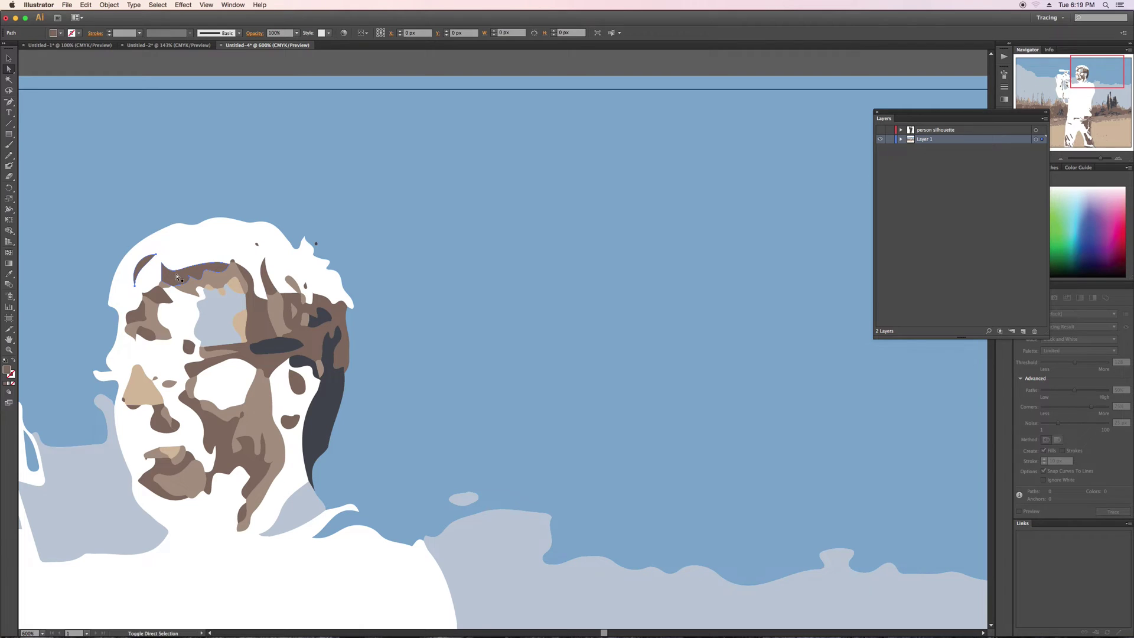
left_click(224, 305, "shift")
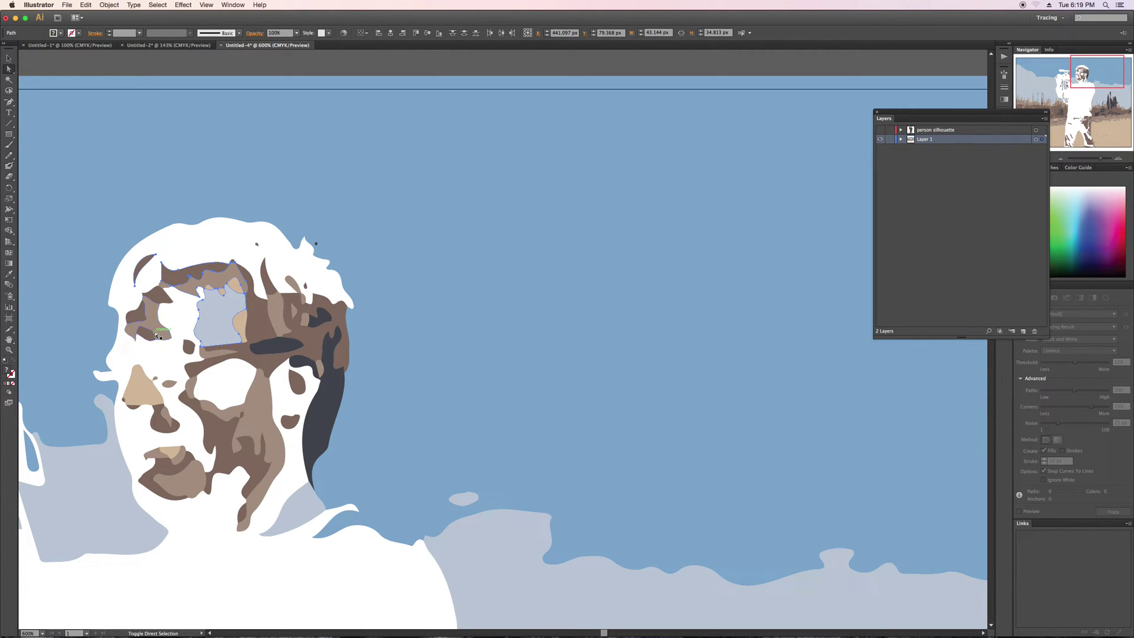
left_click(139, 382, "shift")
left_click_drag(139, 382, 207, 440)
key("super+z")
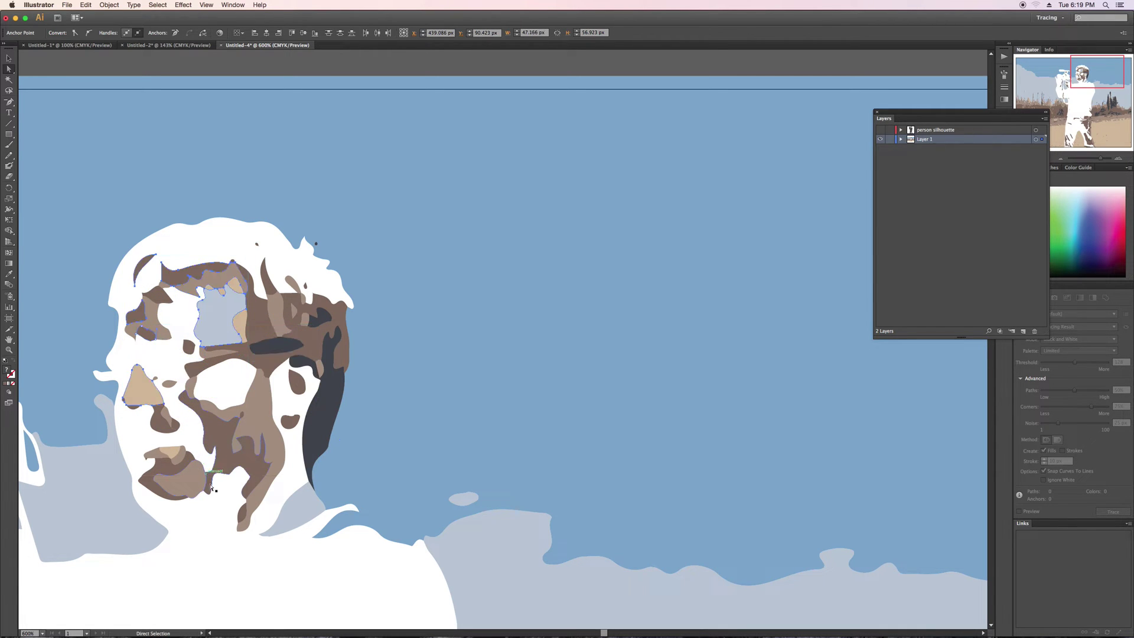
Select the brown mouth, chin and cheek shapes of the man's face and move them onto the person silhouette layer.
left_click_drag(196, 567, 260, 501)
left_click(277, 348, "shift")
left_click(272, 447)
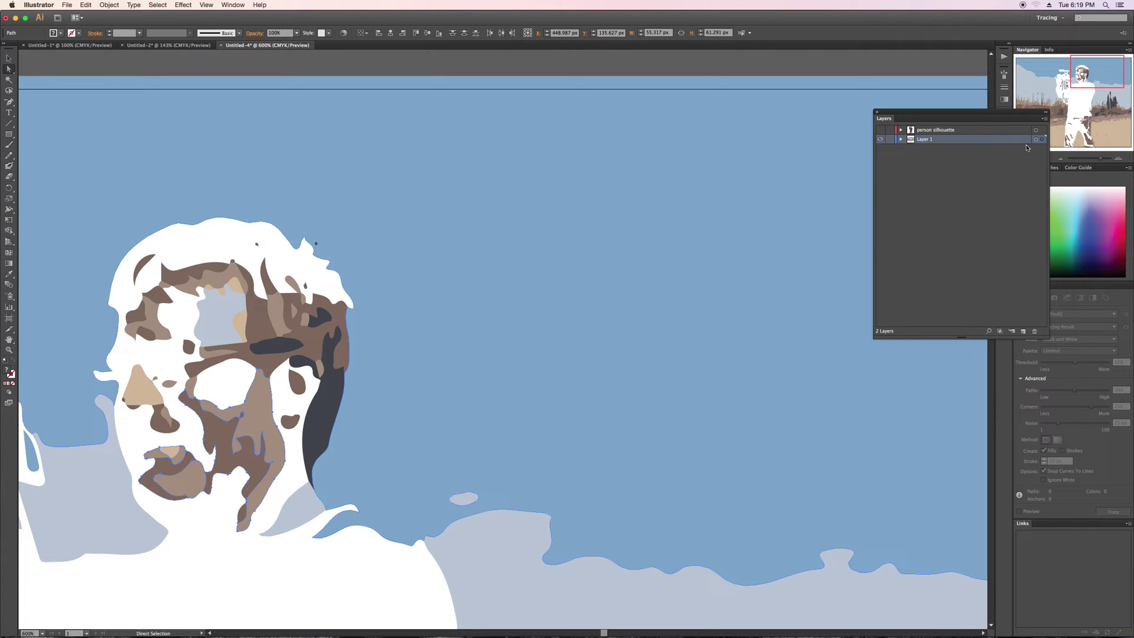
key("Delete")
Move the tan and brown nose shapes and the brown shapes at the front of the forehead and hairline onto the person silhouette layer.
left_click(153, 397)
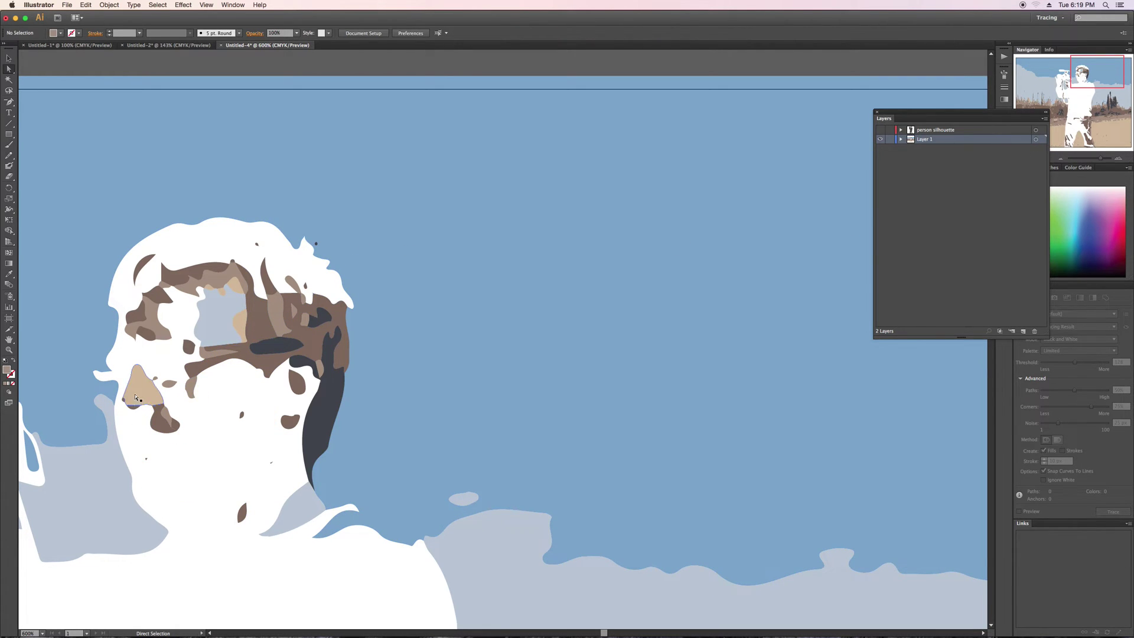
left_click(158, 410, "shift")
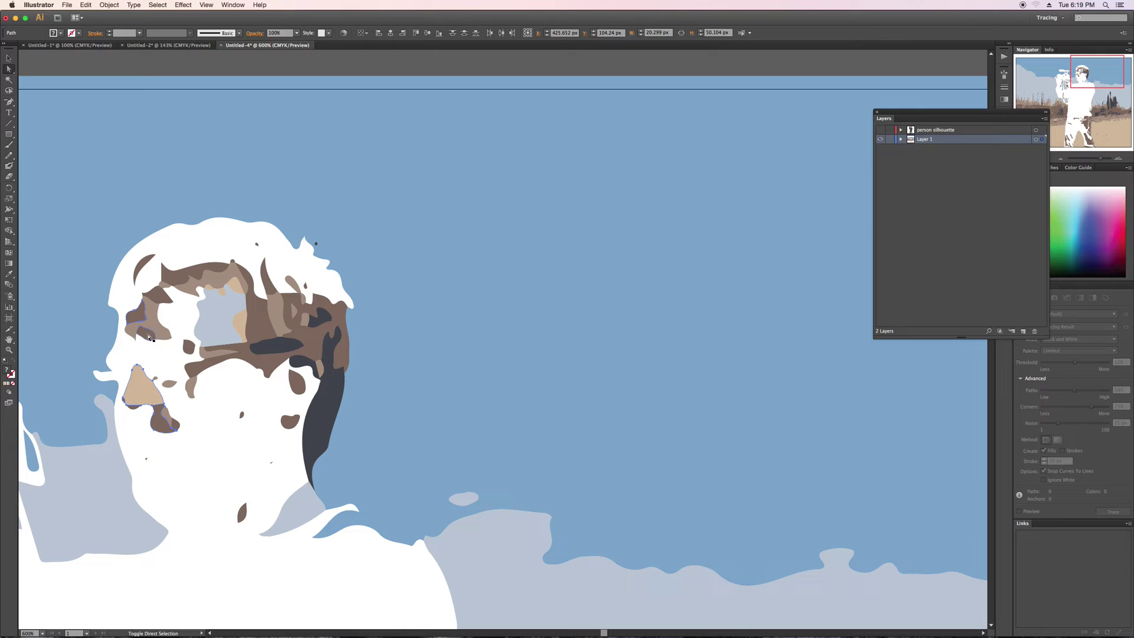
left_click(152, 302, "shift")
left_click(141, 267, "shift")
left_click_drag(1044, 131, 1043, 130)
Select the small brown remnants beside the nose and under the eye and move them onto the person silhouette layer.
left_click(177, 426)
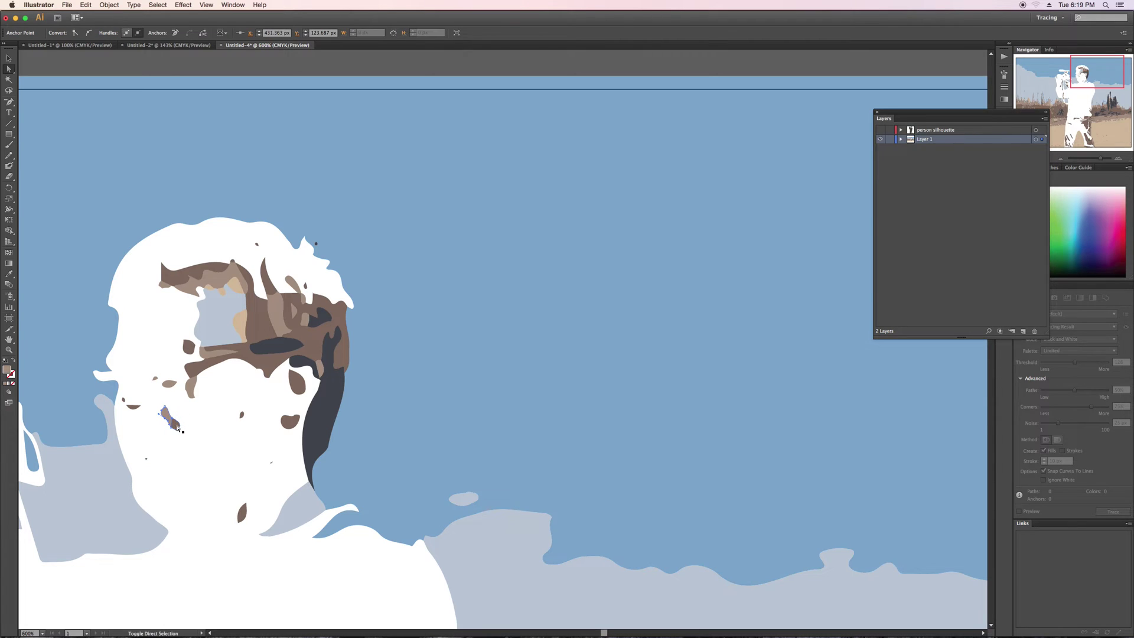
left_click(132, 407, "shift")
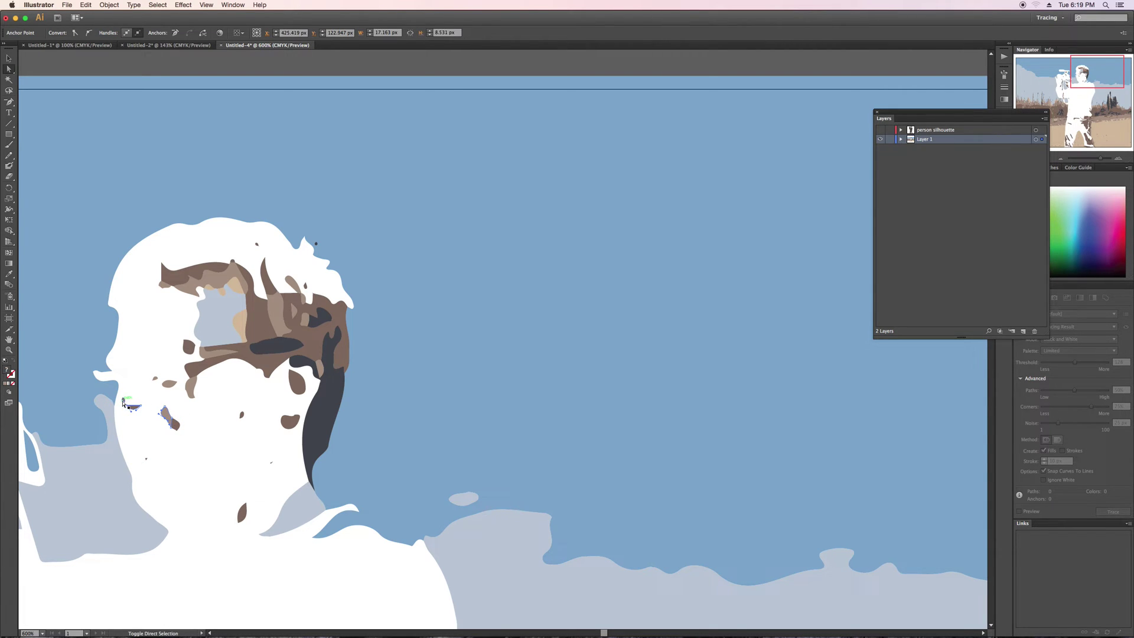
key("super+shift+a")
left_click_drag(159, 403, 202, 458)
left_click_drag(147, 365, 188, 400, "shift")
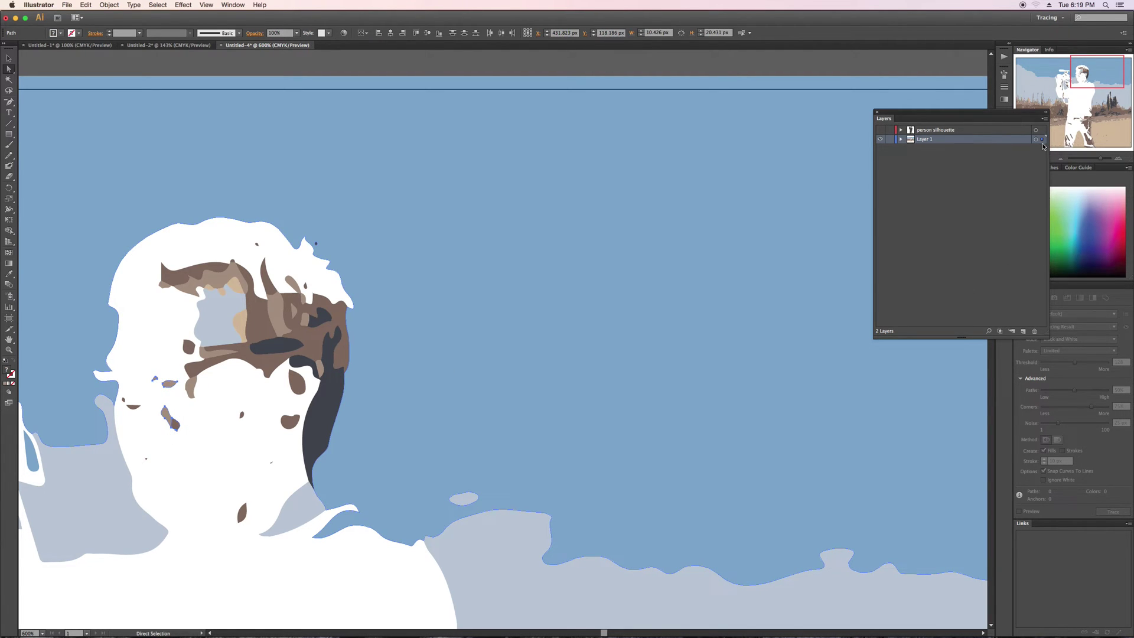
key("Delete")
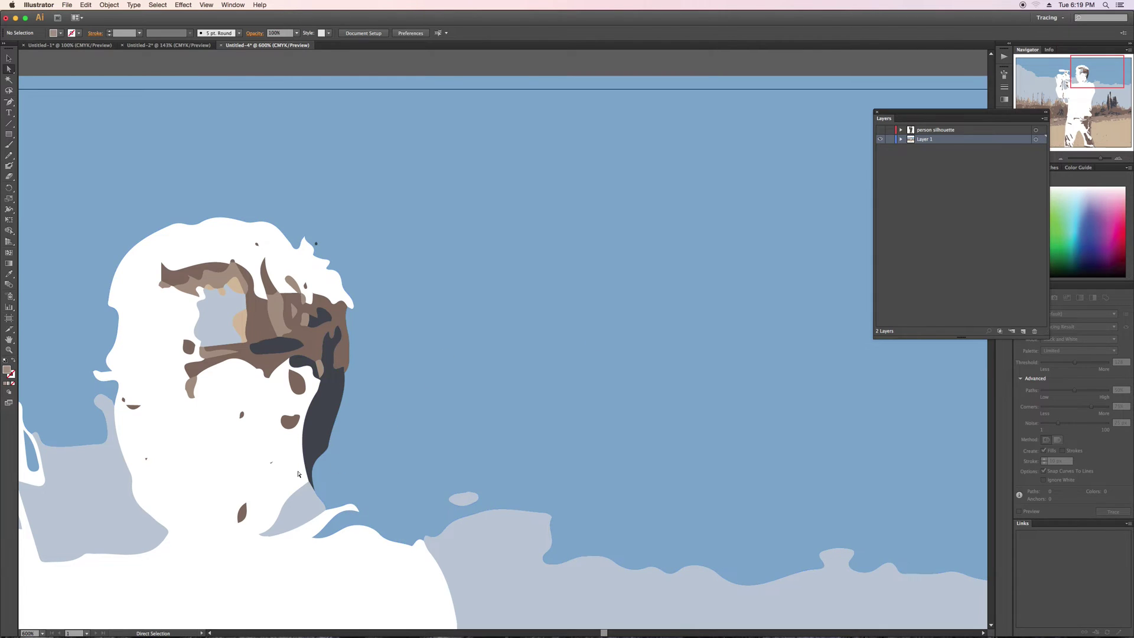
Move the brown hairline shape and the large brown and dark gray shapes along the back of the man's head onto the person silhouette layer.
left_click_drag(188, 308, 156, 260)
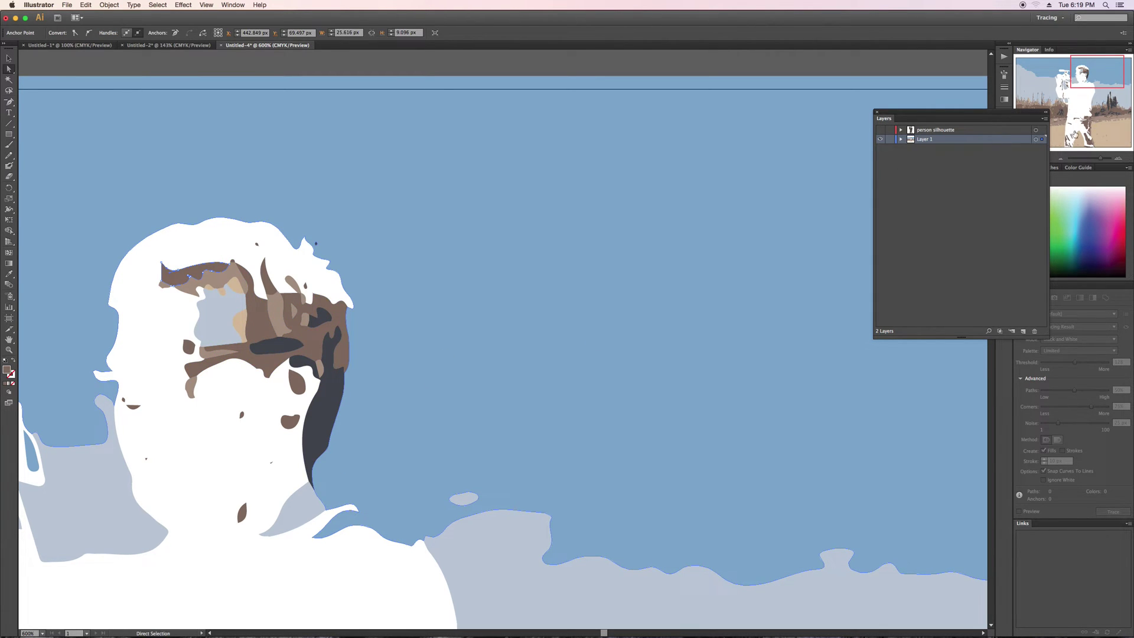
key("Delete")
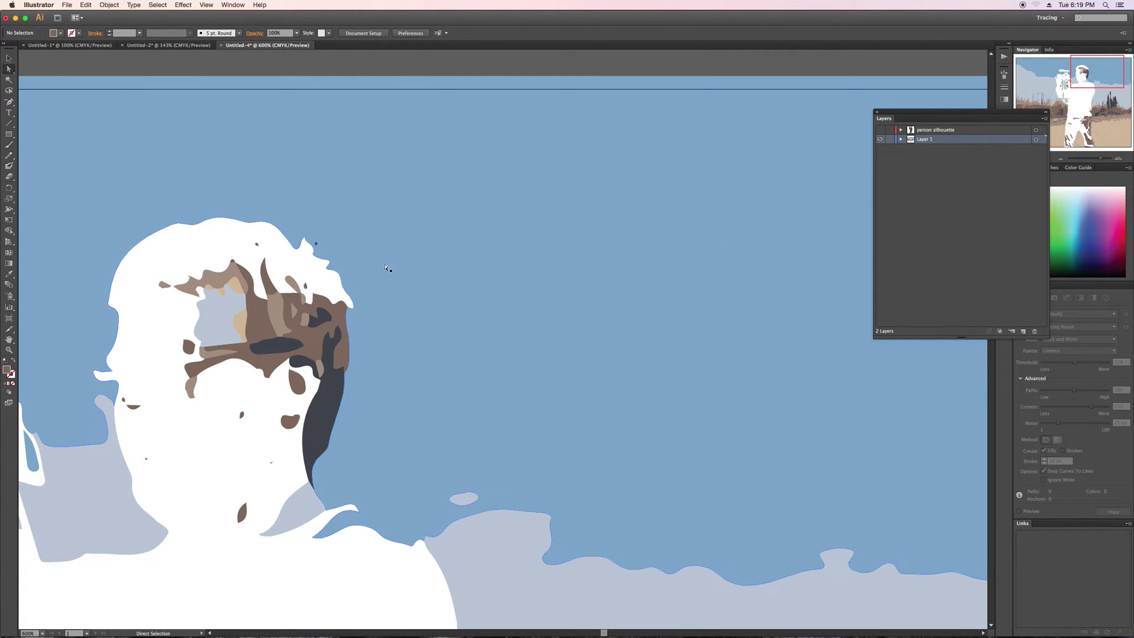
left_click(162, 284)
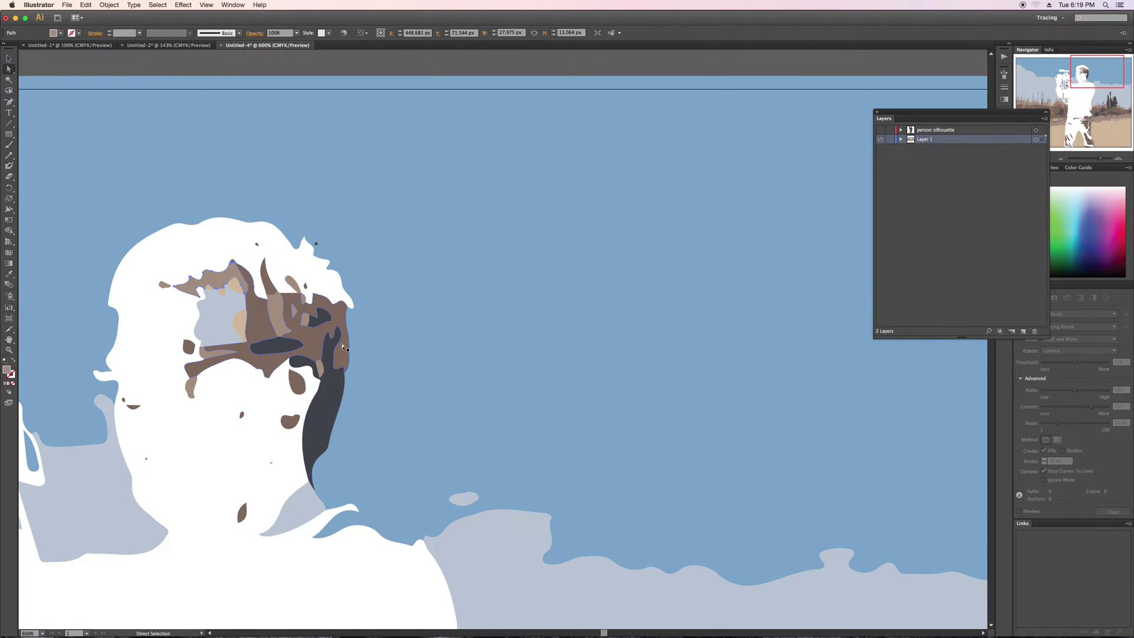
key("super+a")
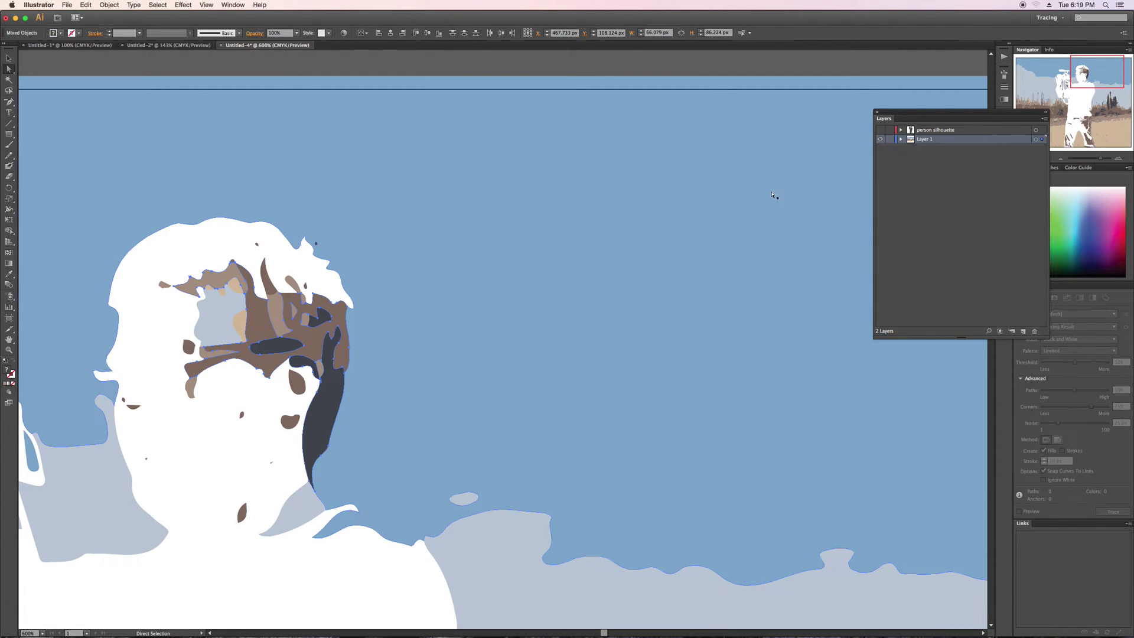
key("Delete")
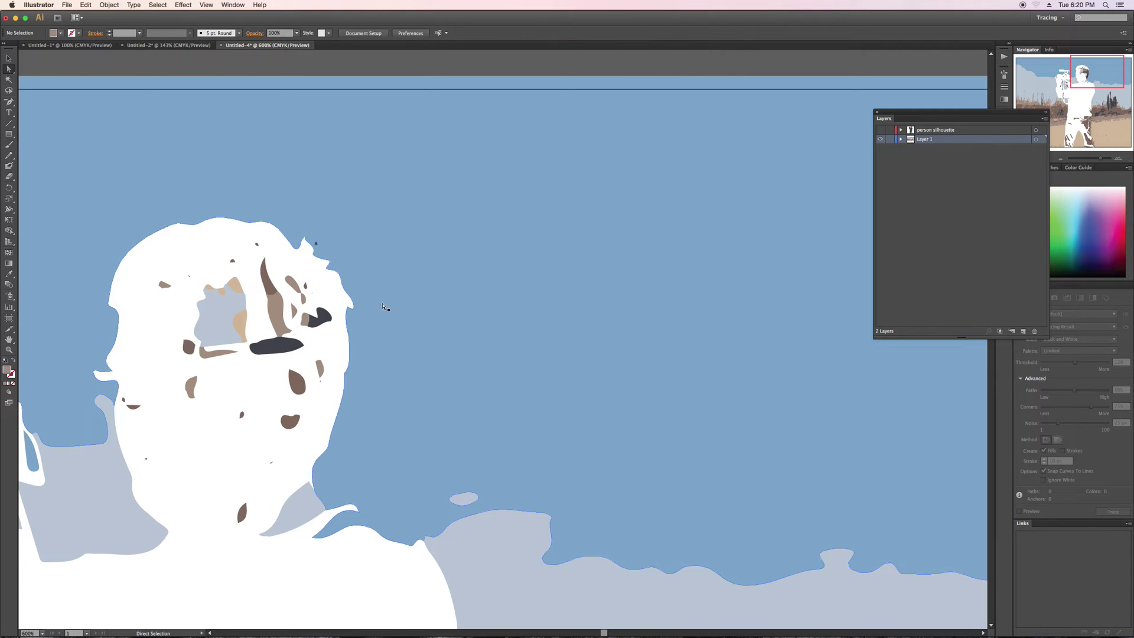
Select the separate brown, taupe and dark gray shapes around the man's temple, ear and cheek and move them onto the person silhouette layer.
left_click(281, 321)
left_click(273, 346, "shift")
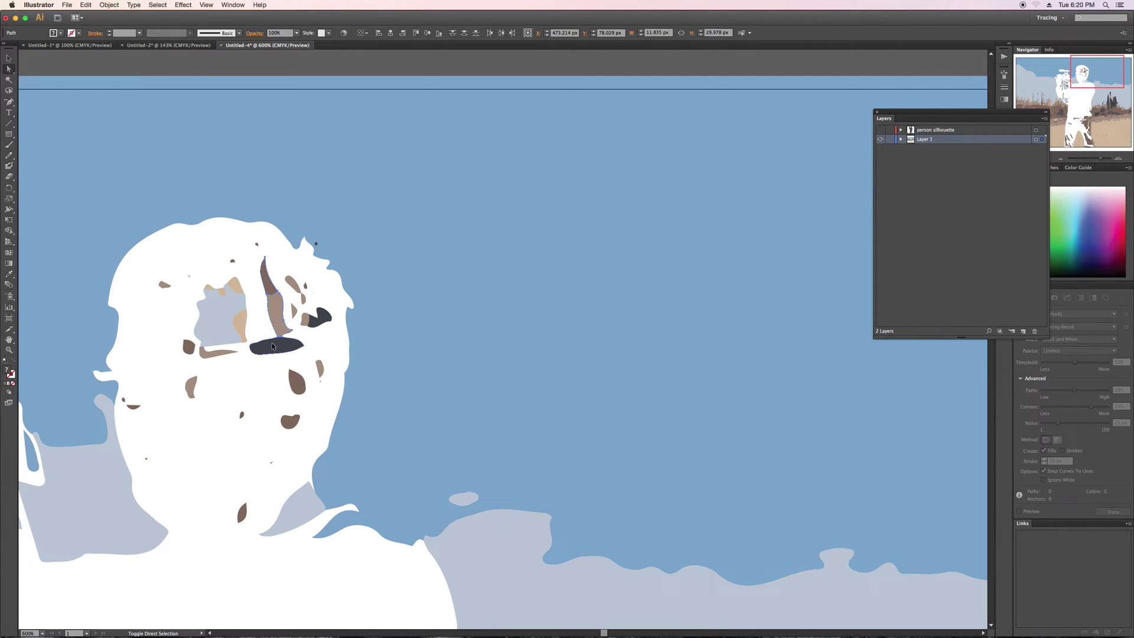
left_click(299, 384, "shift")
left_click(190, 349, "shift")
left_click(318, 372, "shift")
left_click(317, 323, "shift")
left_click(294, 288, "shift")
key("Delete")
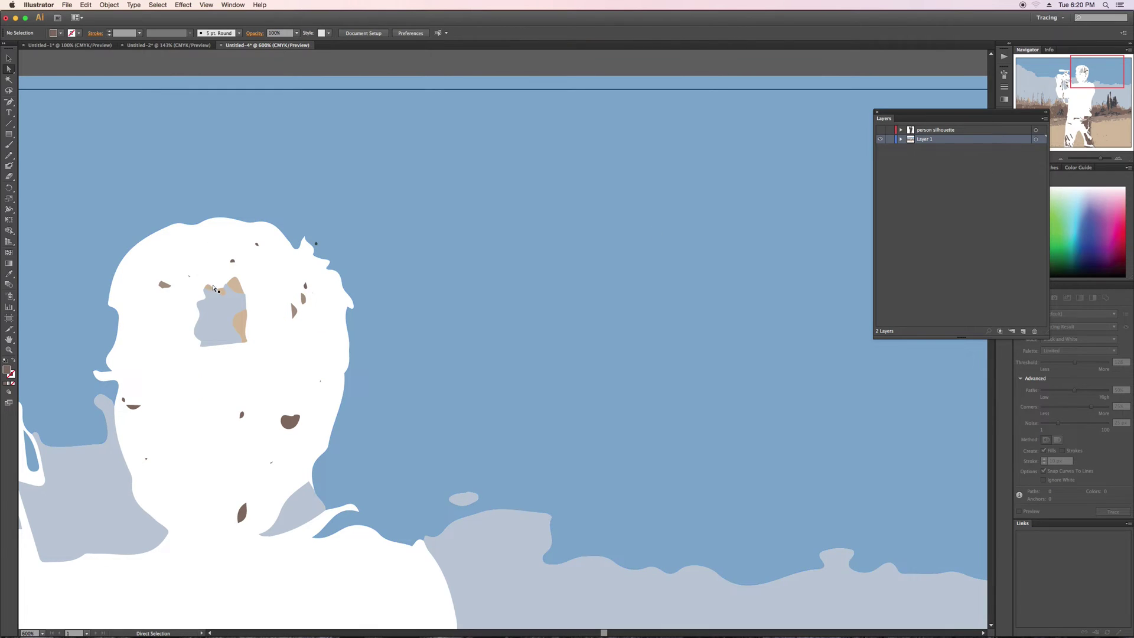
Move the blue-gray and tan head patch and the small brown flecks in the hair and on the jaw onto the person silhouette layer.
left_click_drag(179, 248, 272, 376)
left_click(165, 288, "shift")
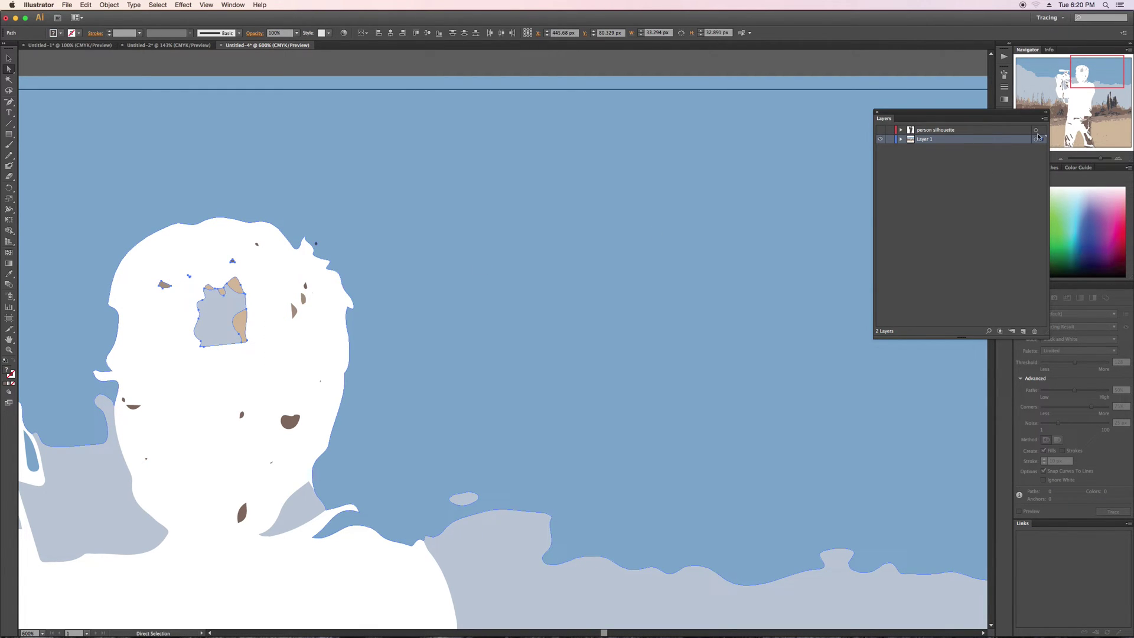
key("Delete")
left_click_drag(207, 390, 306, 478)
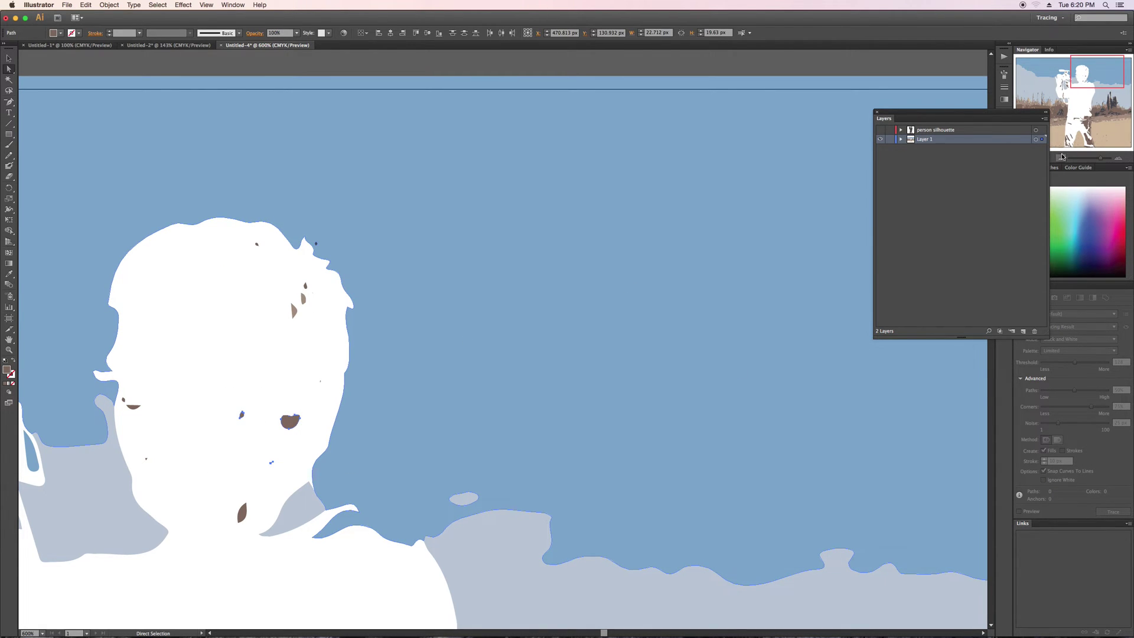
left_click_drag(274, 270, 316, 342)
key("Delete")
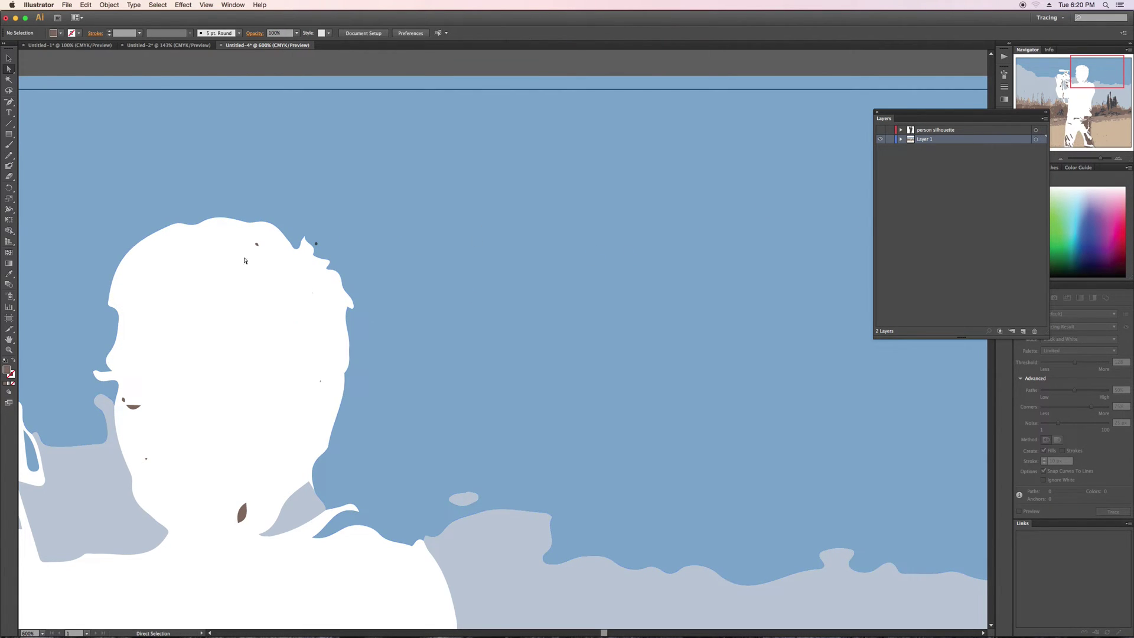
left_click(256, 244)
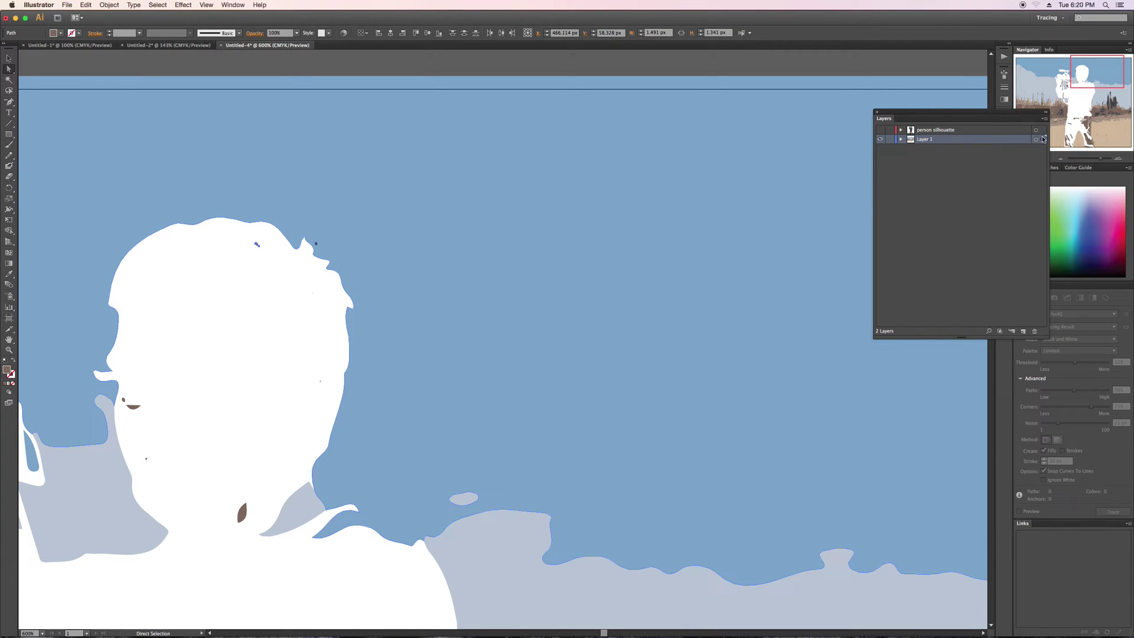
left_click(939, 183)
Select all dark brown shapes by color with the Magic Wand and create a new layer named "background".
scroll(433, 423, "down", 5)
scroll(433, 423, "left", 3)
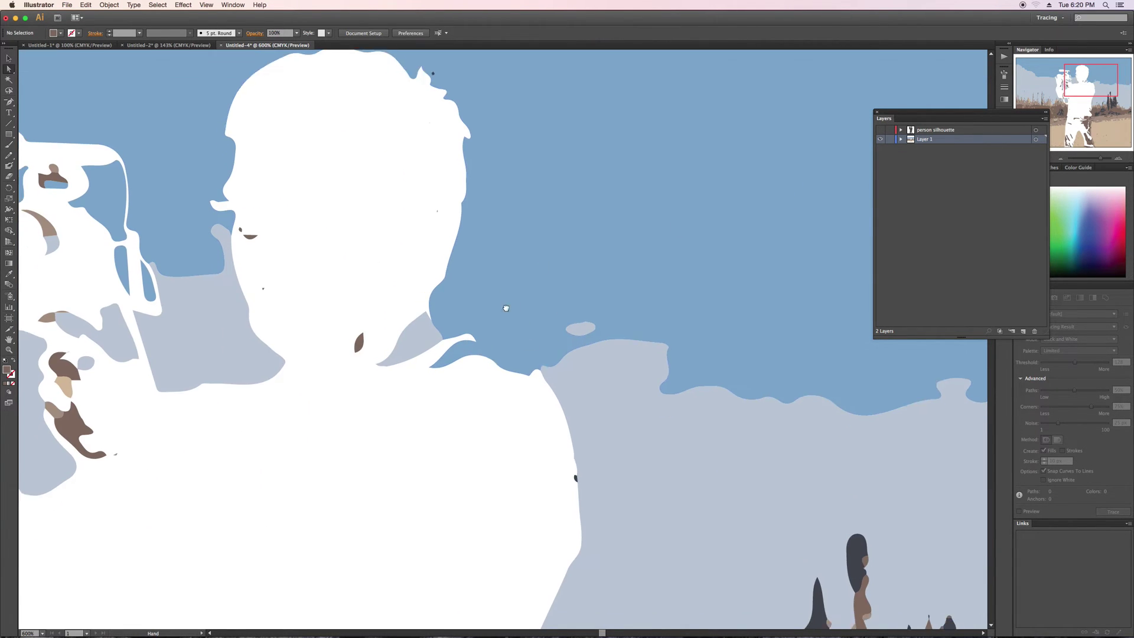
key("super+minus")
key("super+minus")
key("super+minus")
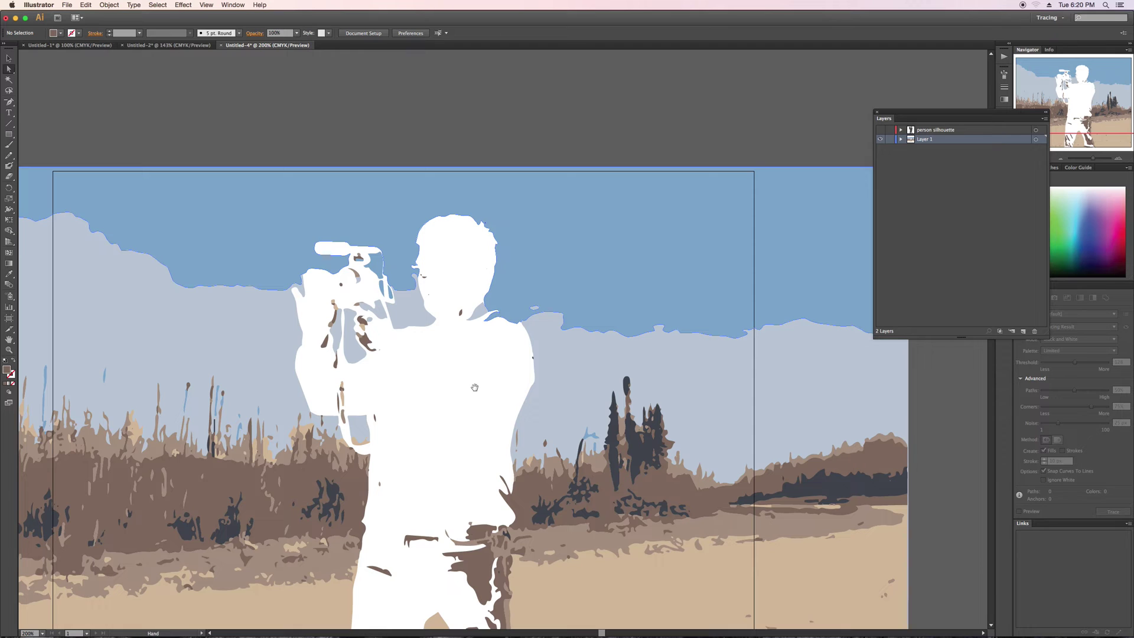
left_click_drag(461, 392, 341, 236)
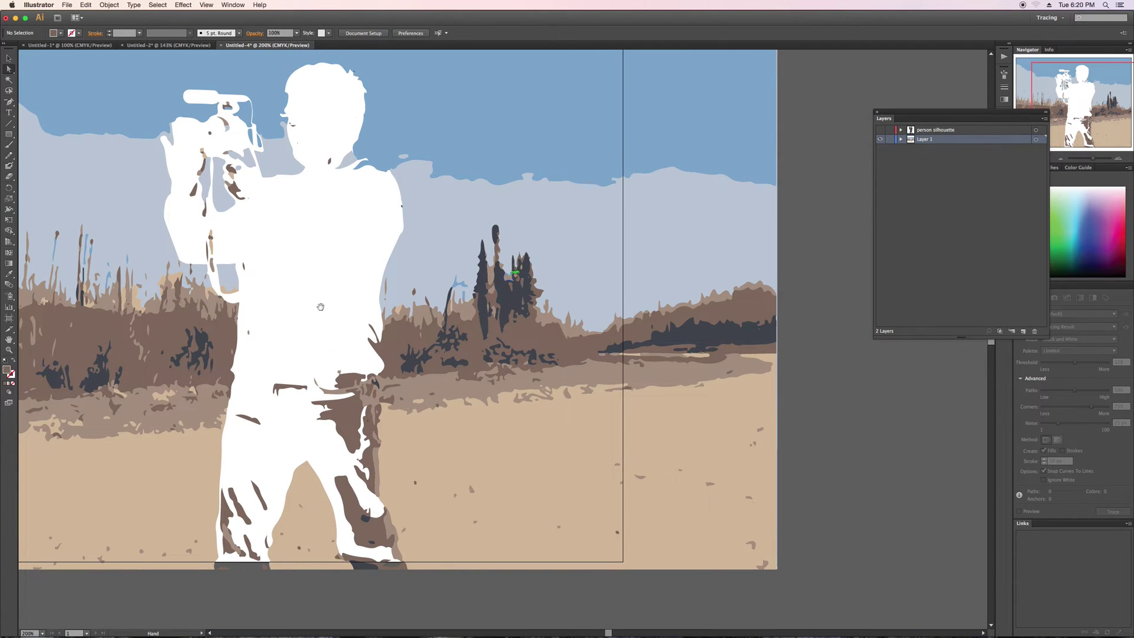
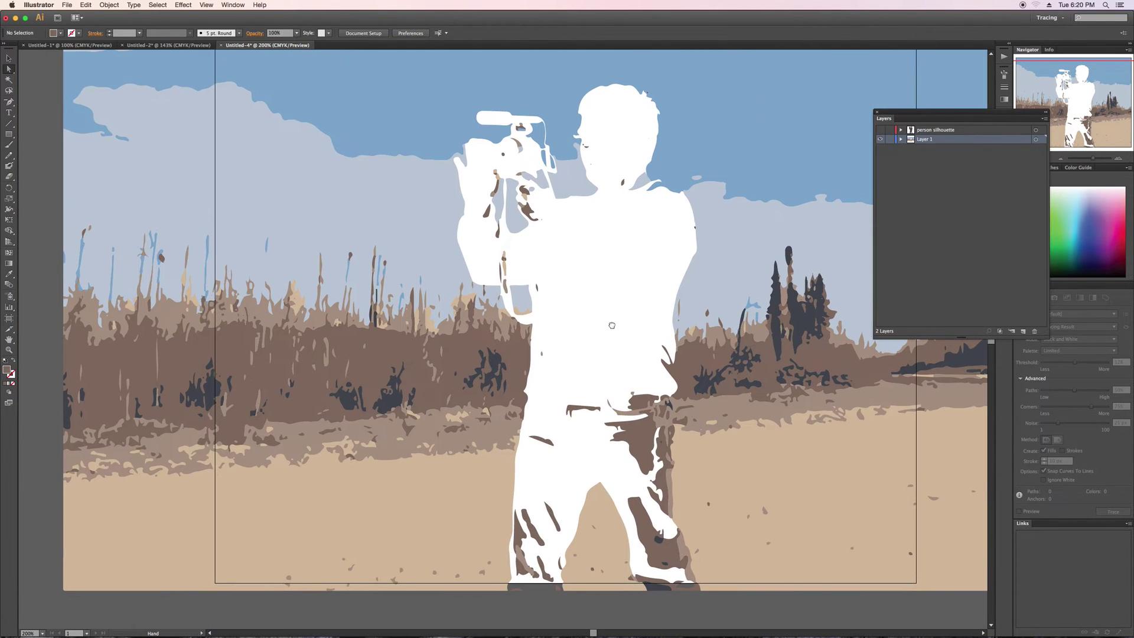
left_click(9, 79)
left_click(173, 373)
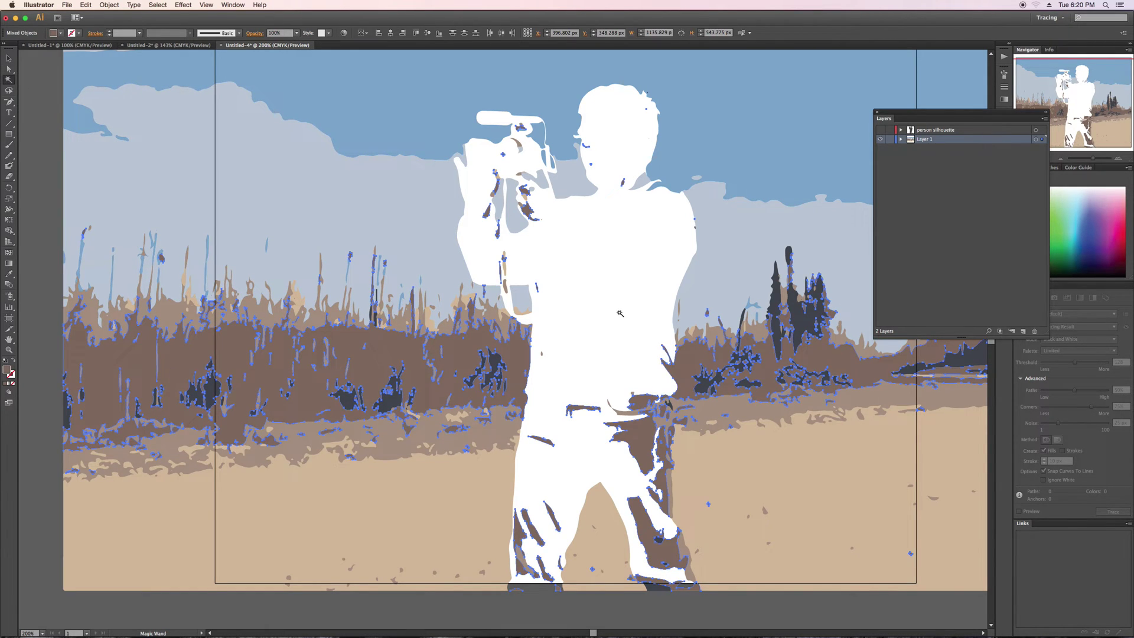
left_click(1023, 330)
double_click(924, 140)
type("background")
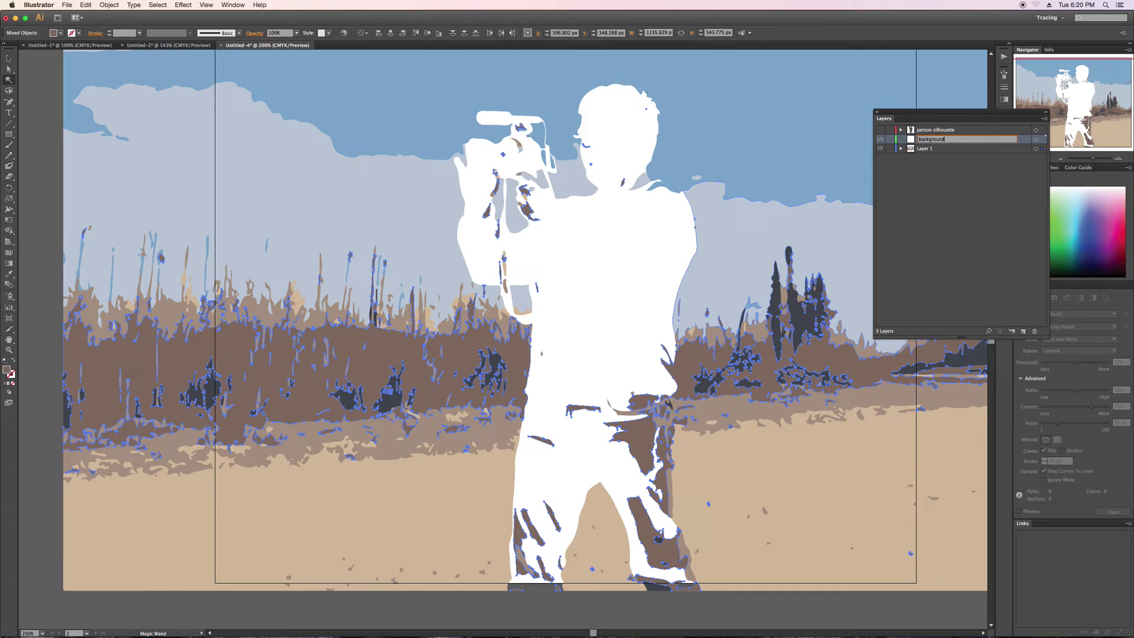
key("Return")
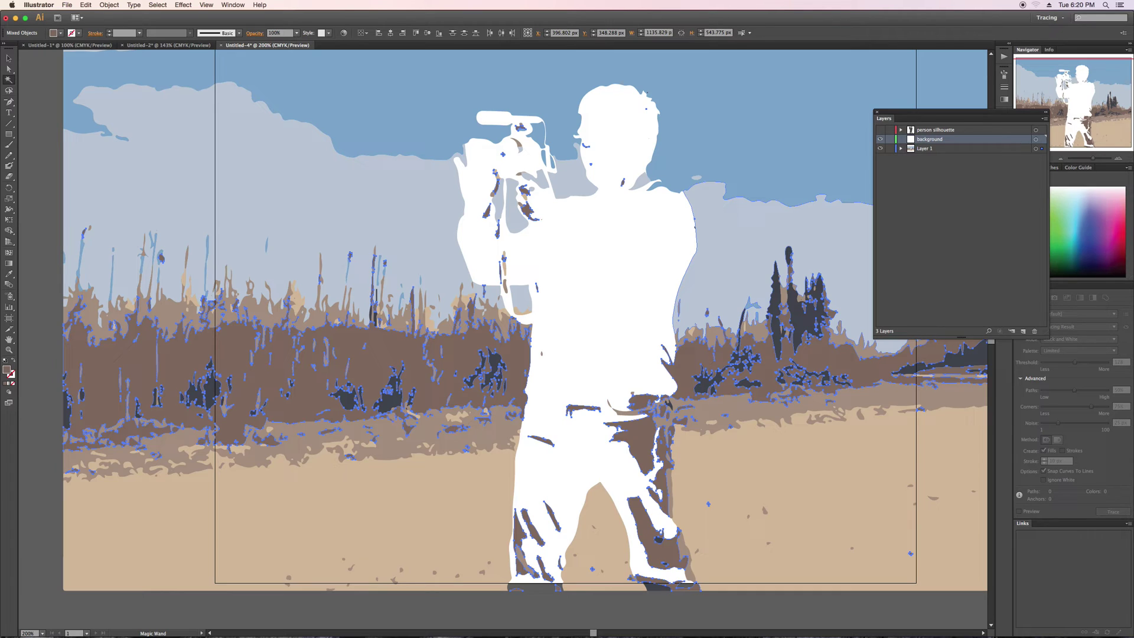
Move the selected dark brown shapes onto the background layer and toggle that layer's visibility to check them.
left_click_drag(1041, 153, 1043, 142)
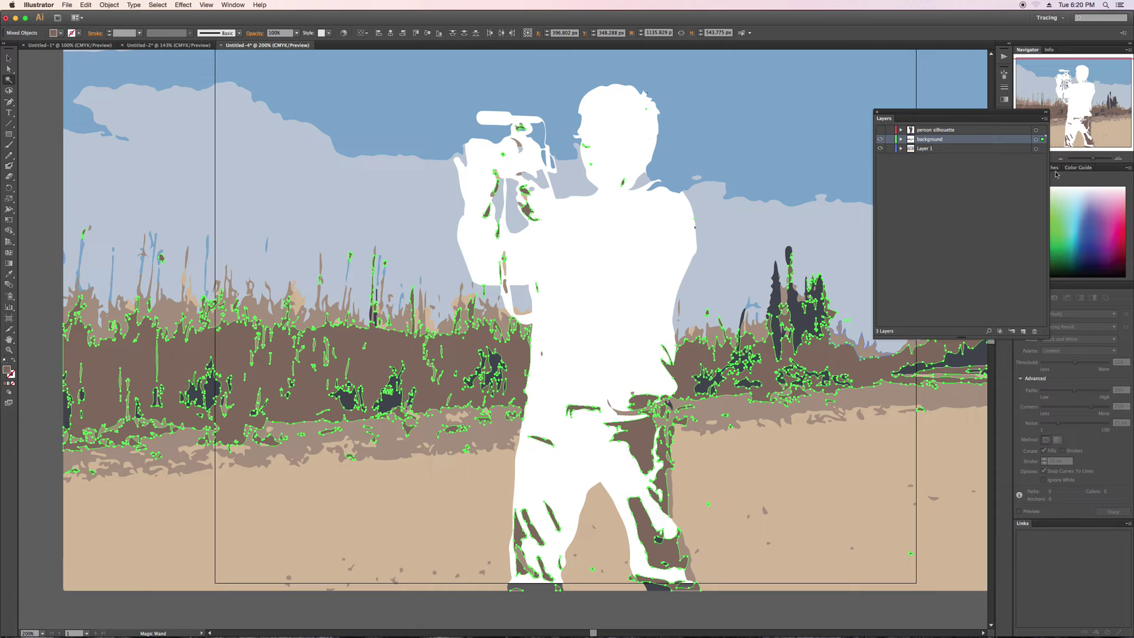
left_click(879, 140)
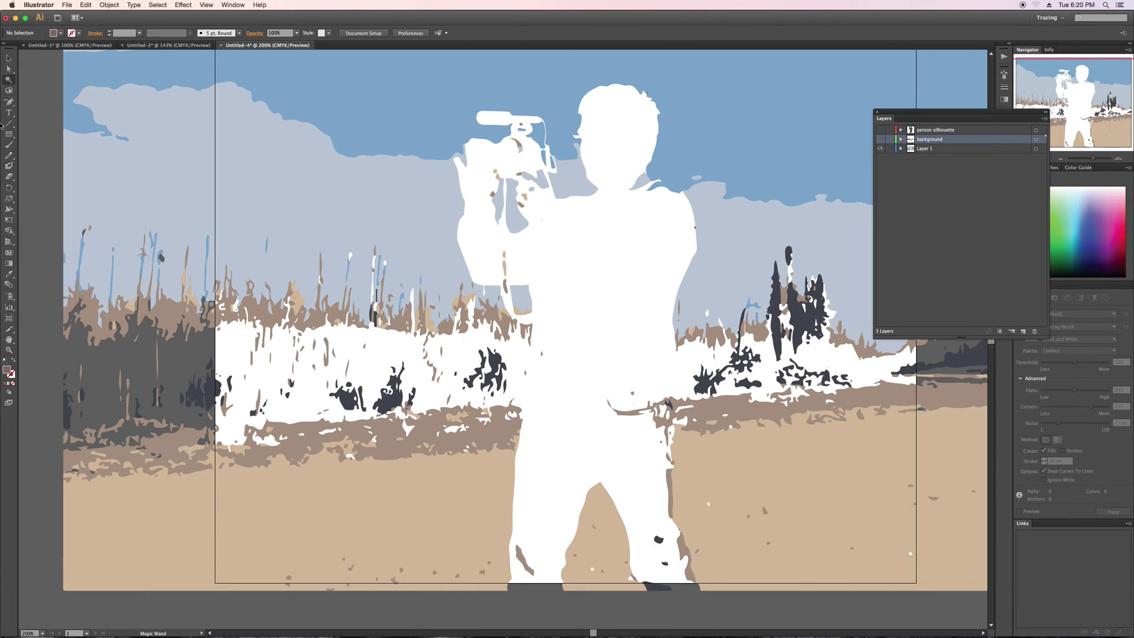
left_click(880, 140)
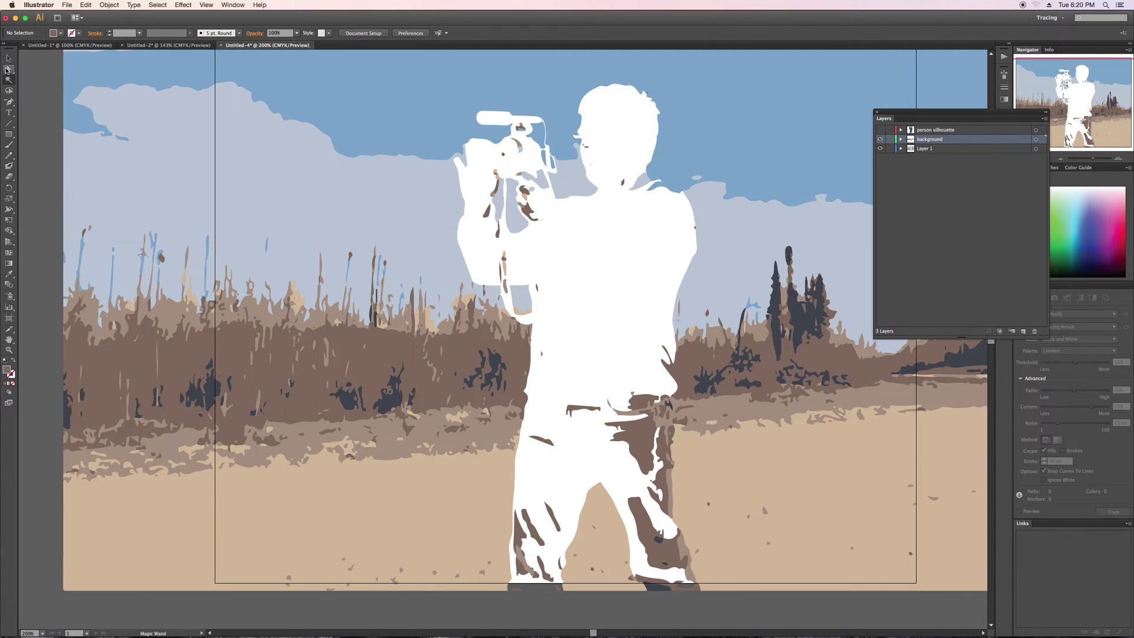
Select the tan sand areas on both sides of the man and move them onto the background layer.
left_click(9, 70)
left_click(480, 488)
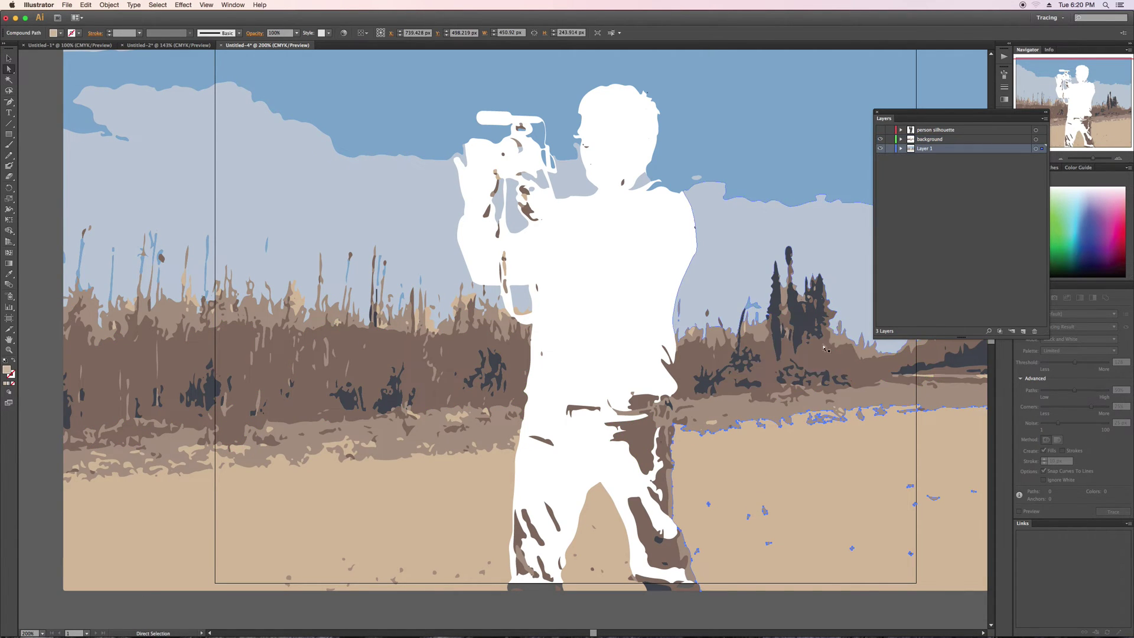
left_click(479, 488, "shift")
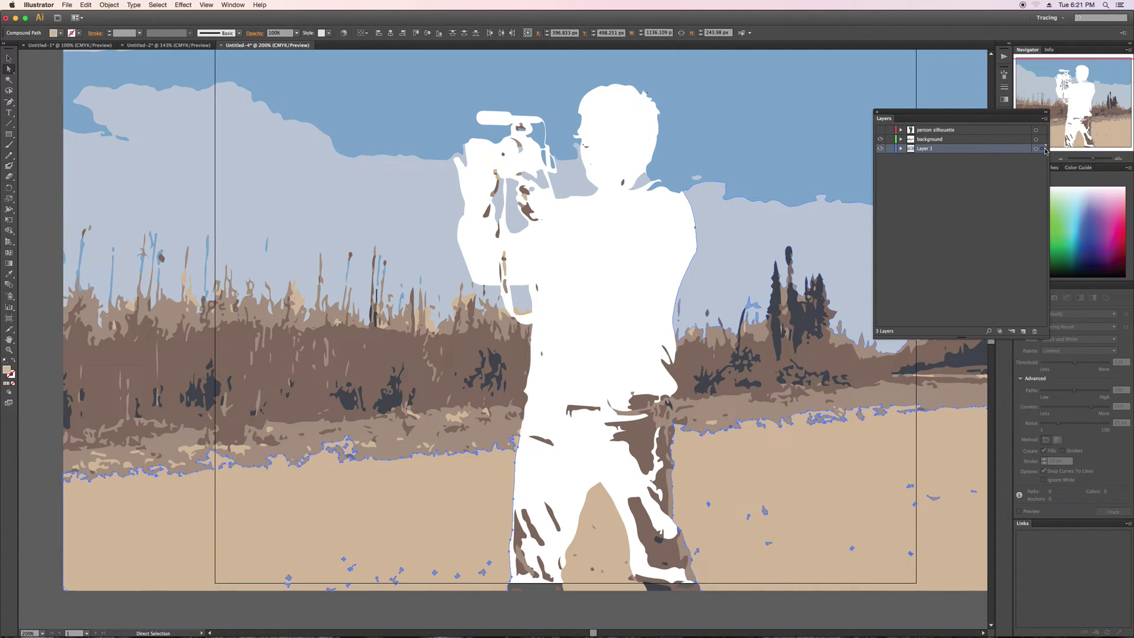
left_click_drag(1043, 145, 1043, 140)
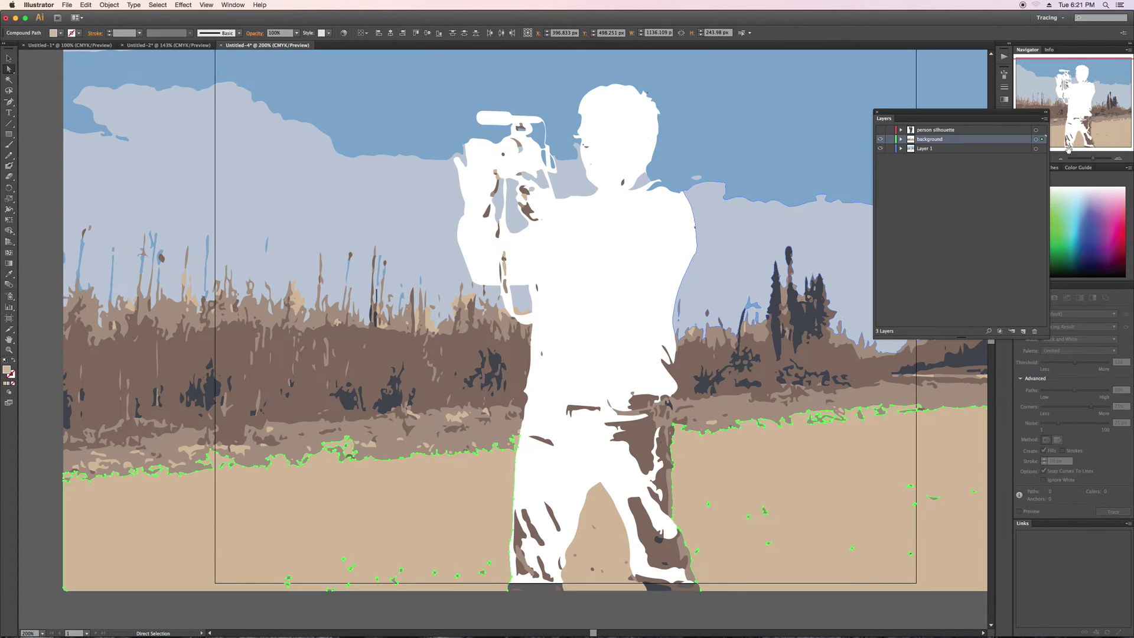
Move the taupe ground strips on both sides of the man onto the background layer, hiding that layer.
left_click(464, 442, "shift")
left_click_drag(1042, 150, 1042, 140)
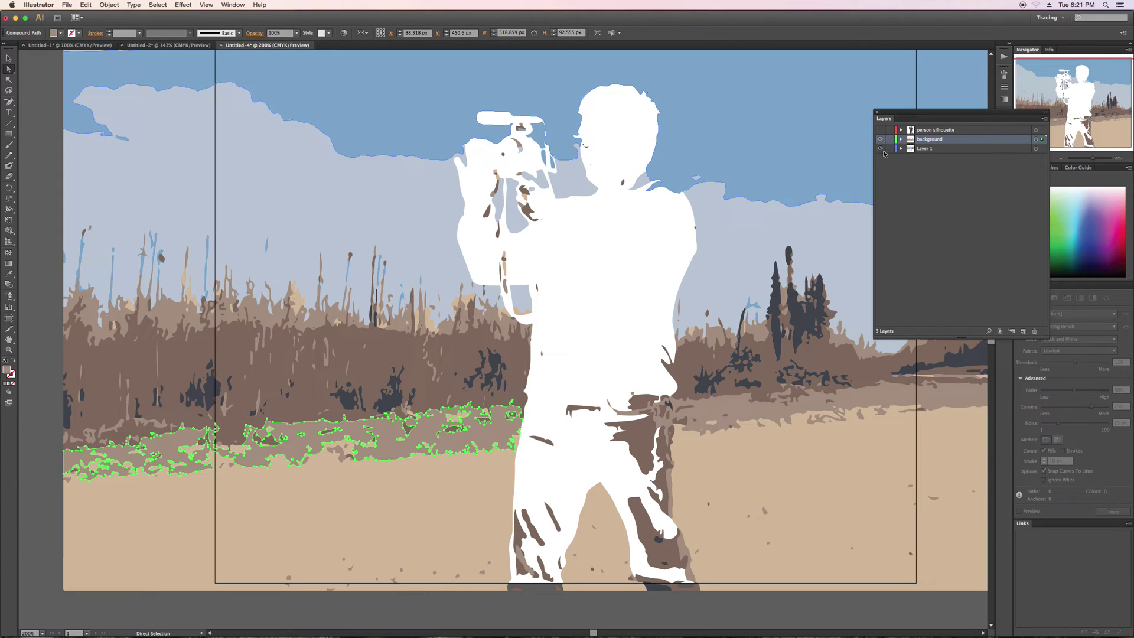
left_click(880, 138)
left_click(746, 407)
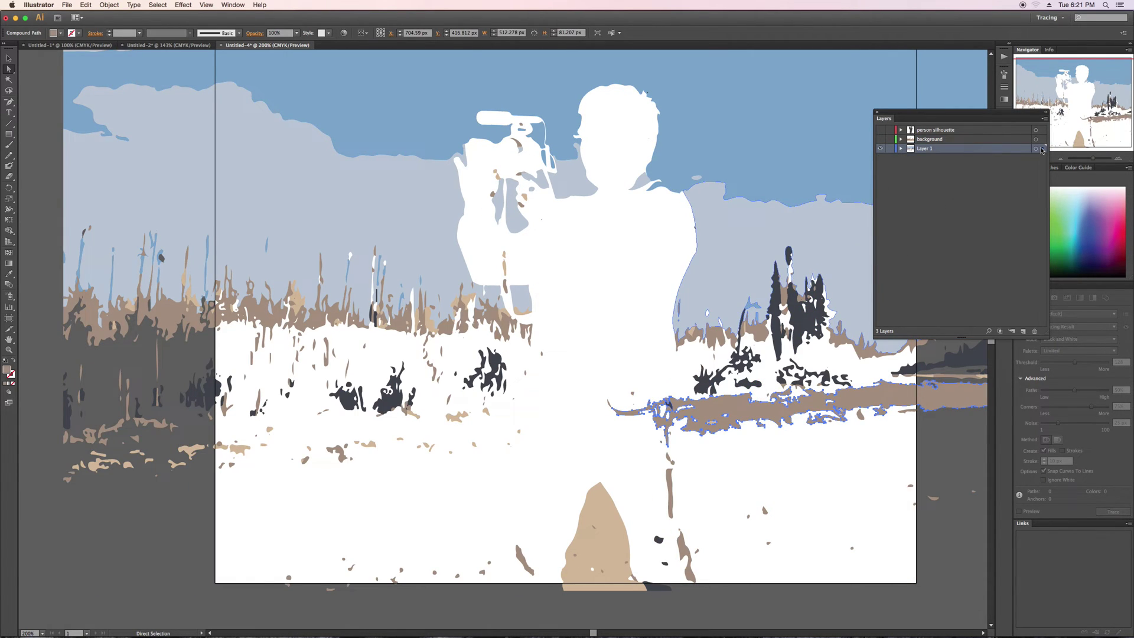
left_click_drag(1041, 150, 1043, 140)
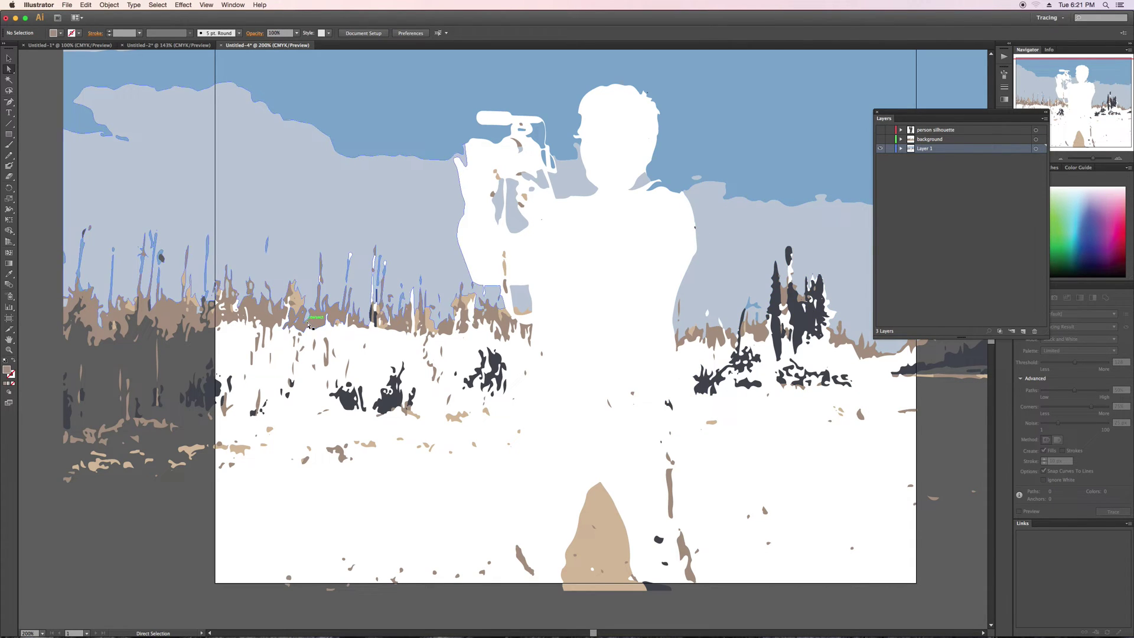
Select the remaining taupe, tan and dark gray shapes by color and move each set onto the background layer.
left_click(9, 79)
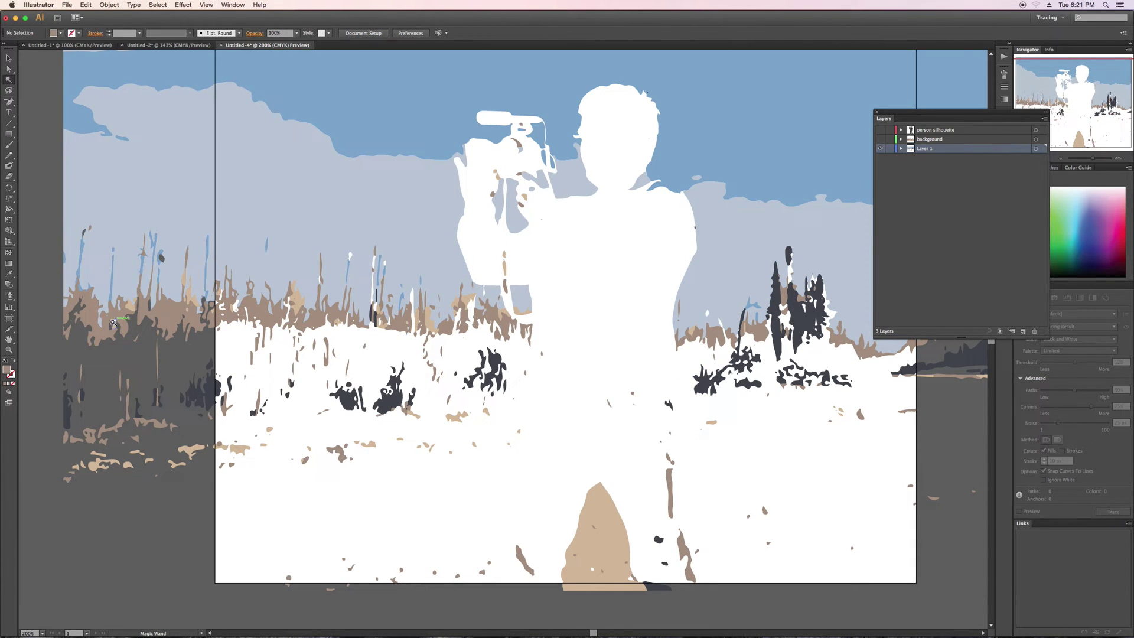
left_click(94, 324)
left_click_drag(1045, 152, 1043, 140)
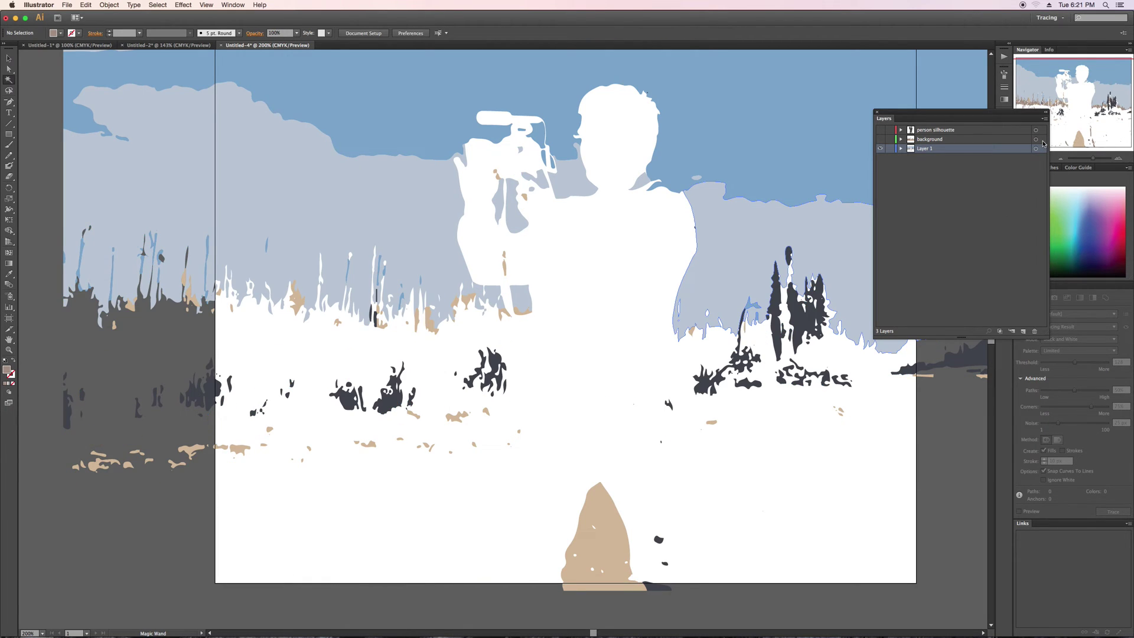
left_click(619, 525)
left_click_drag(1045, 151, 1043, 140)
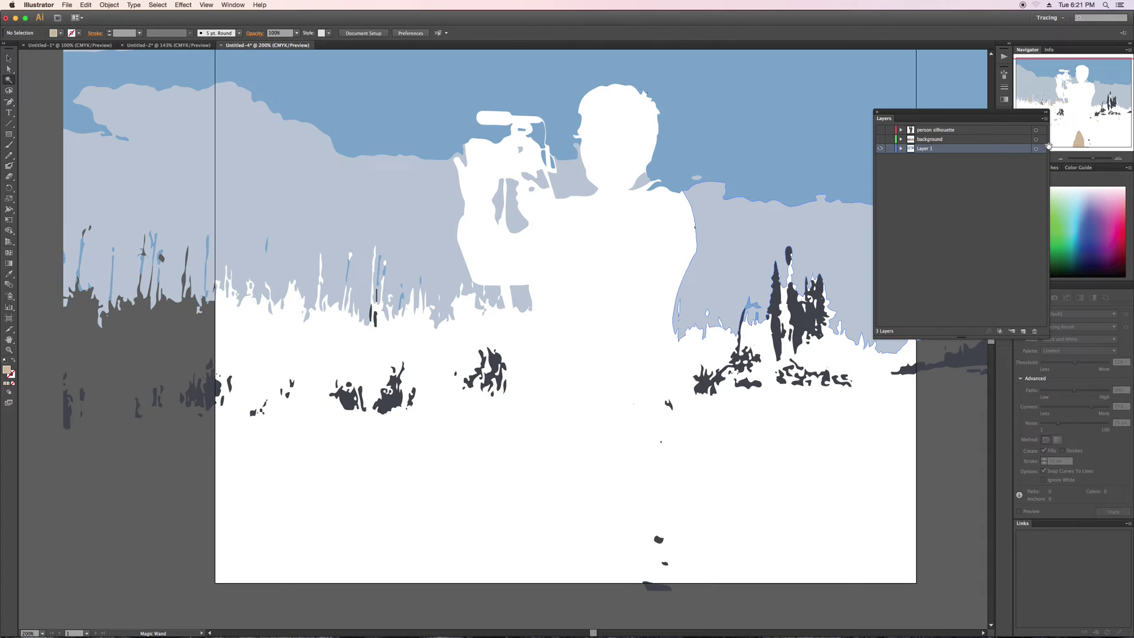
left_click(781, 306)
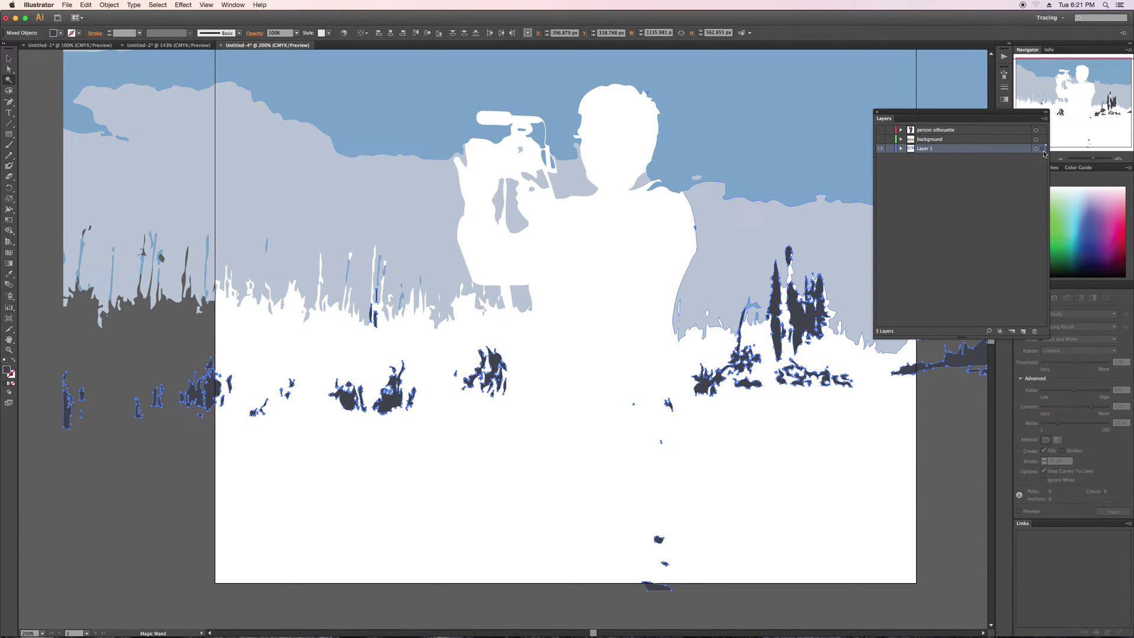
left_click_drag(1043, 151, 1043, 140)
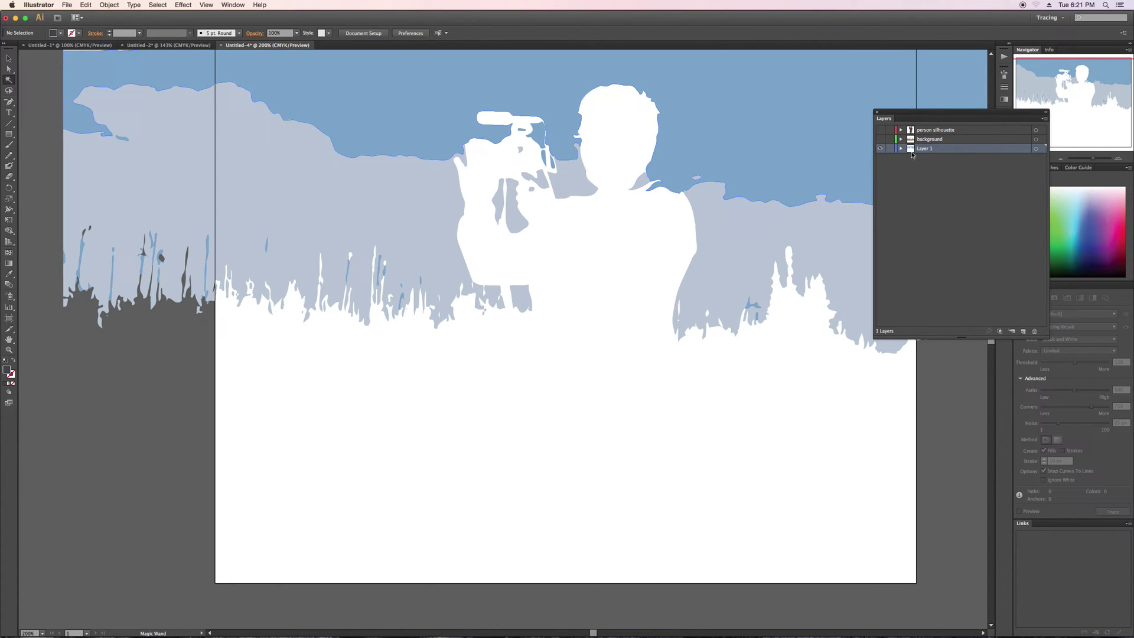
Rename Layer 1 as "Sky".
double_click(931, 150)
type("Sky")
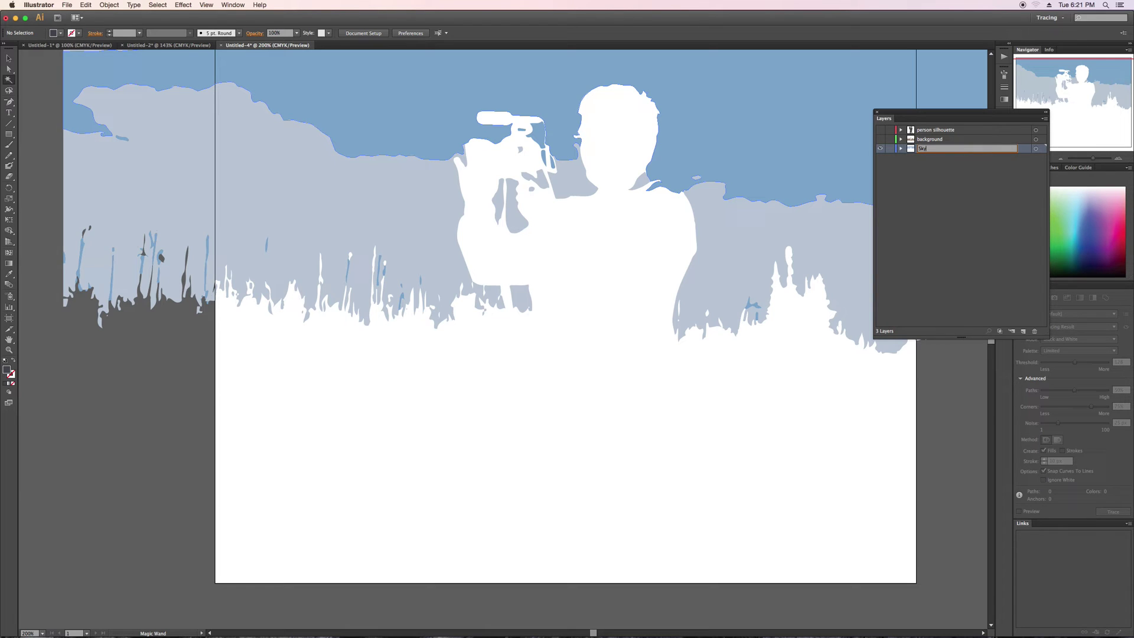
key("Return")
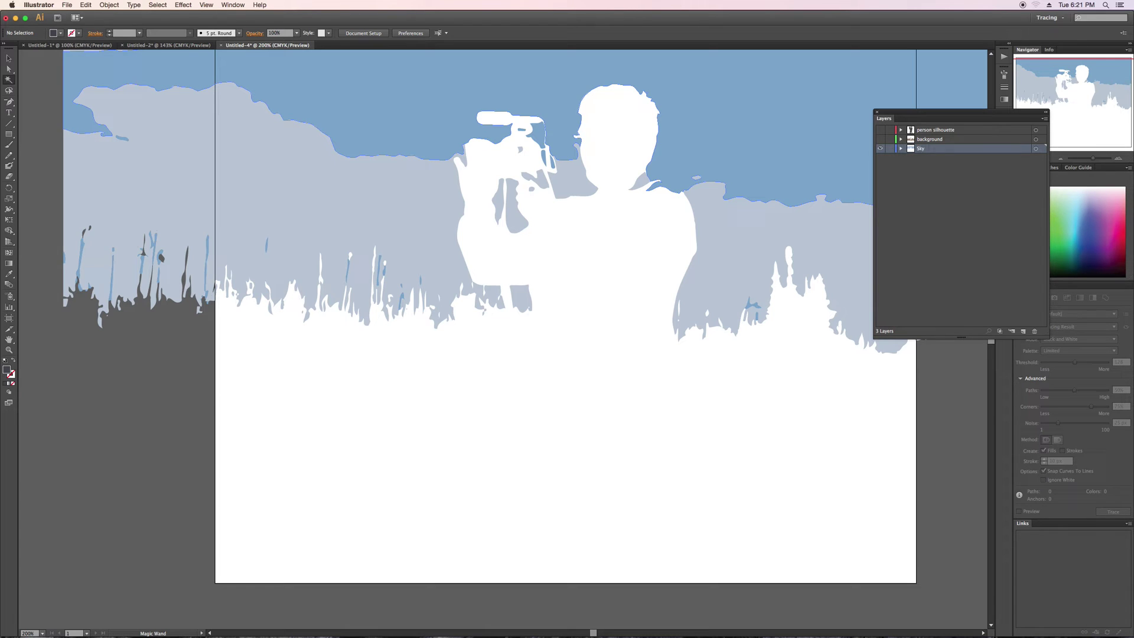
key("super+minus")
key("super+minus")
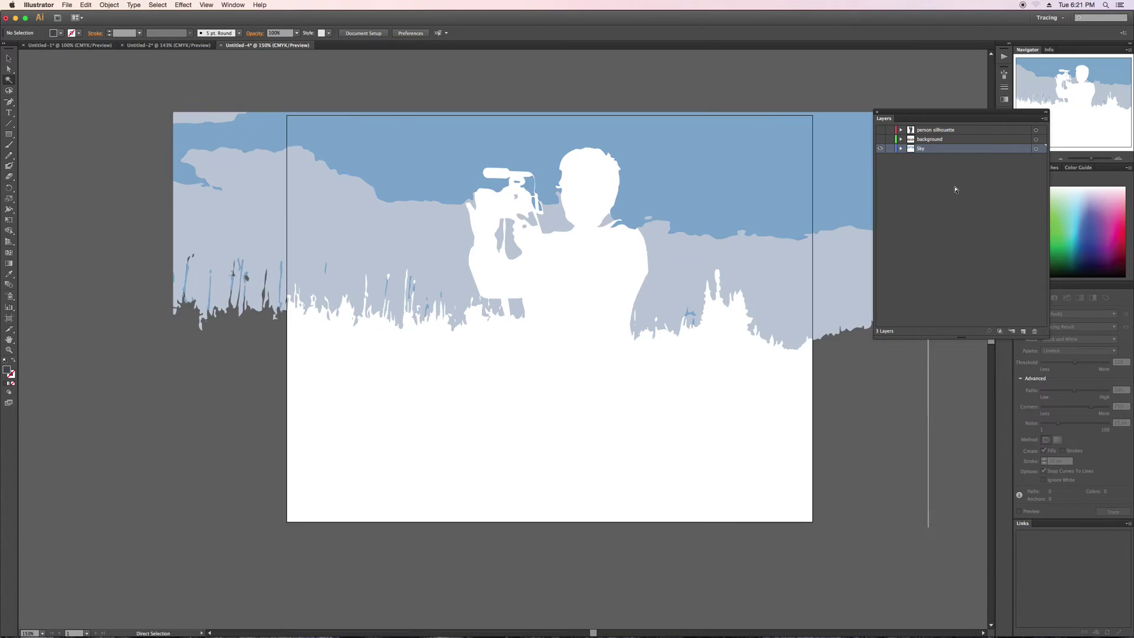
Add a new layer beneath Sky and draw an unfilled, outlined rectangle of about 1244 × 727 px around the whole artwork.
left_click(993, 224)
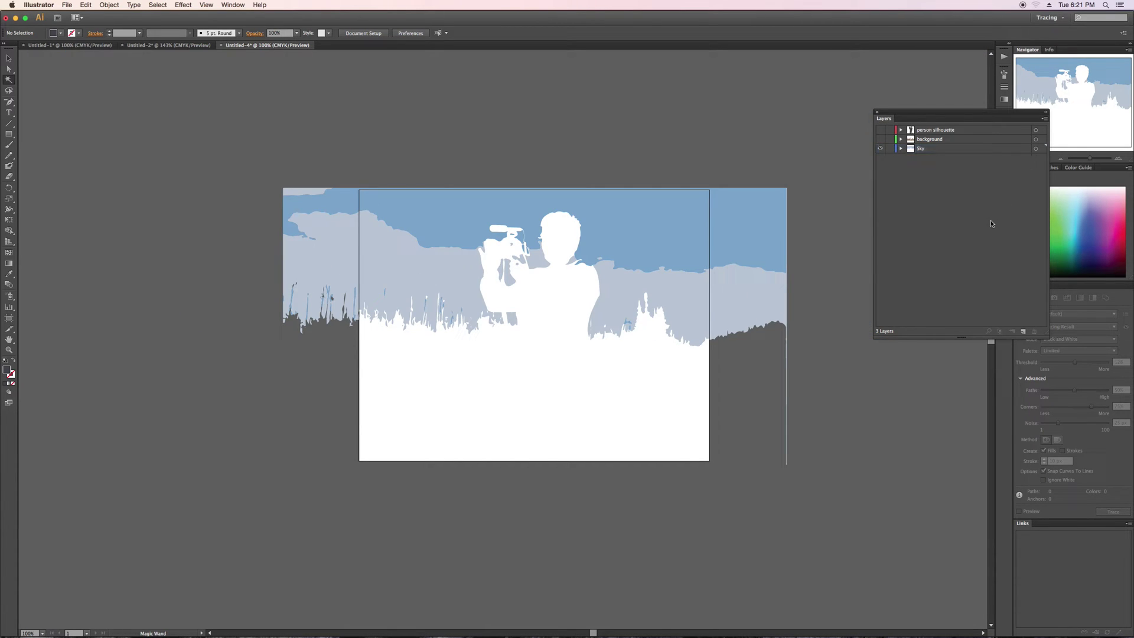
left_click(1024, 331)
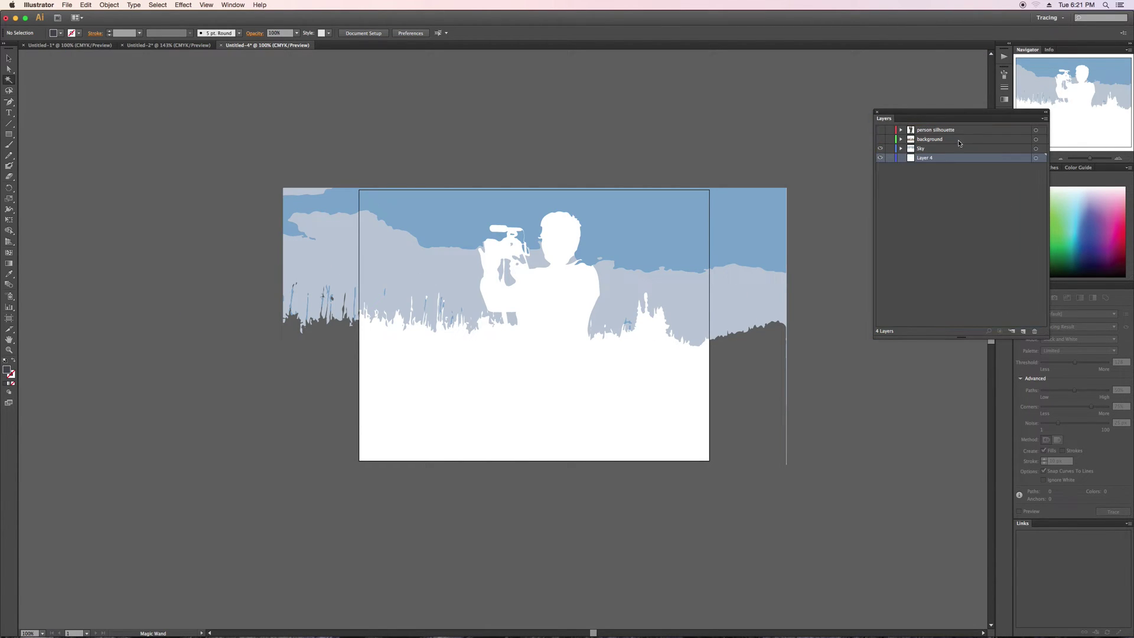
left_click(8, 134)
left_click_drag(271, 171, 823, 493)
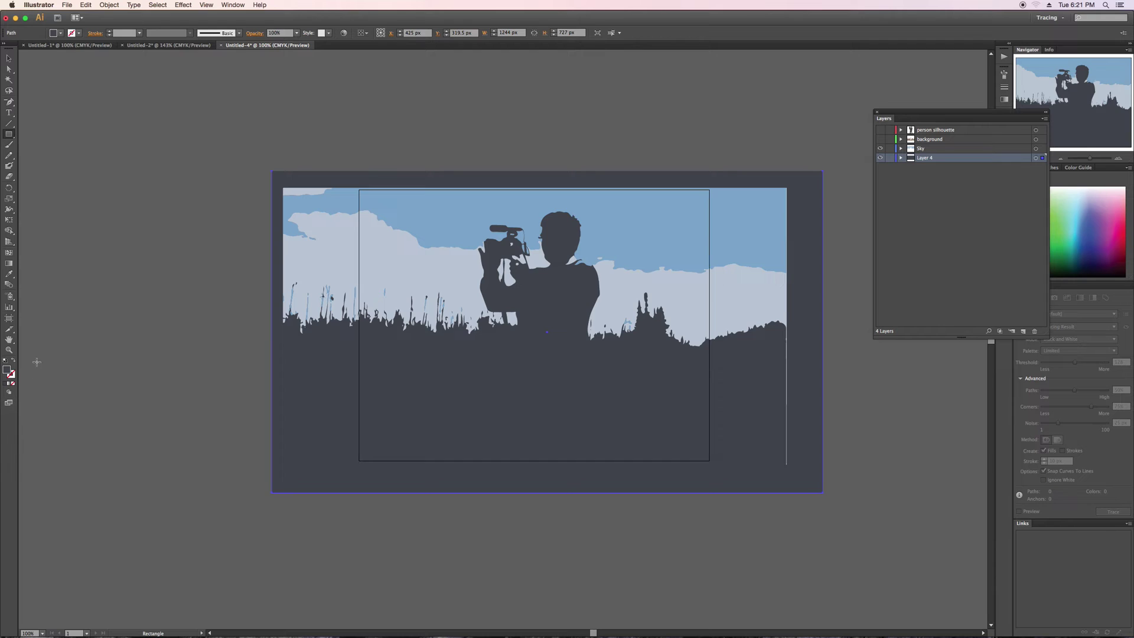
left_click(13, 360)
left_click(8, 56)
left_click(116, 107)
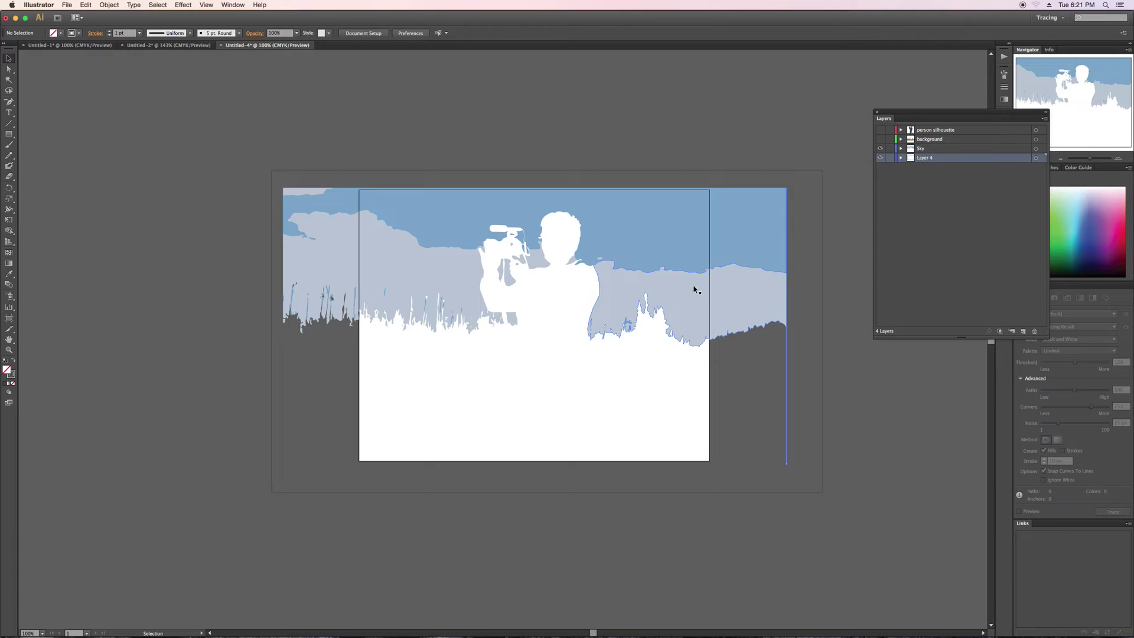
Copy the sky artwork together with its frame, switch to Photoshop and create a clipboard-sized 5188 × 3033 pixel CMYK document at 300 pixels/inch.
key("a")
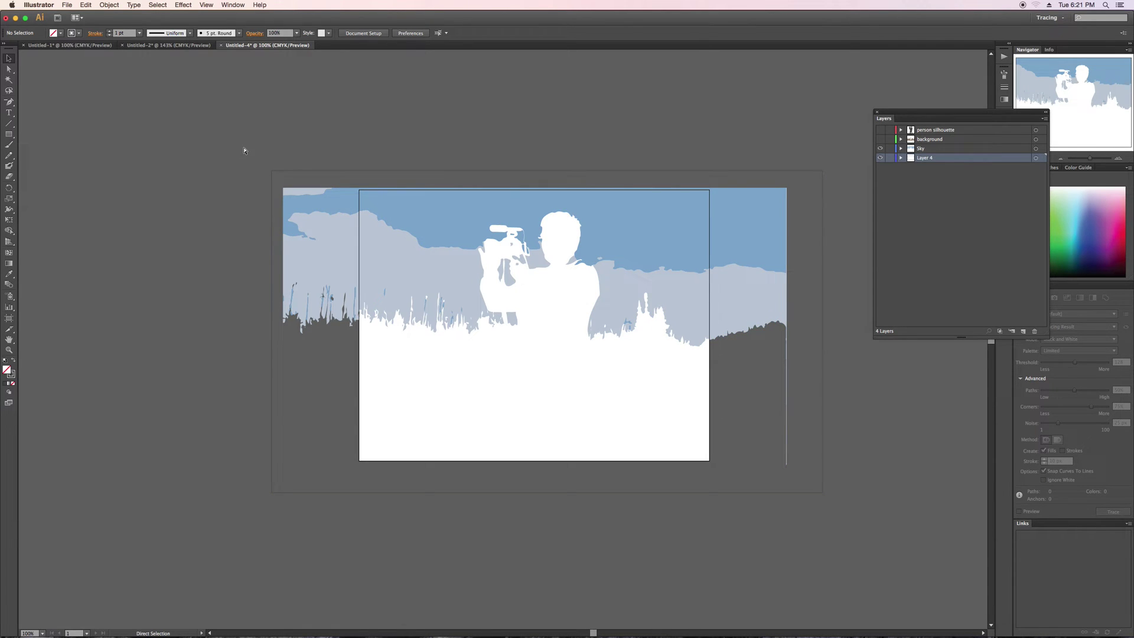
key("super+a")
key("super+Tab")
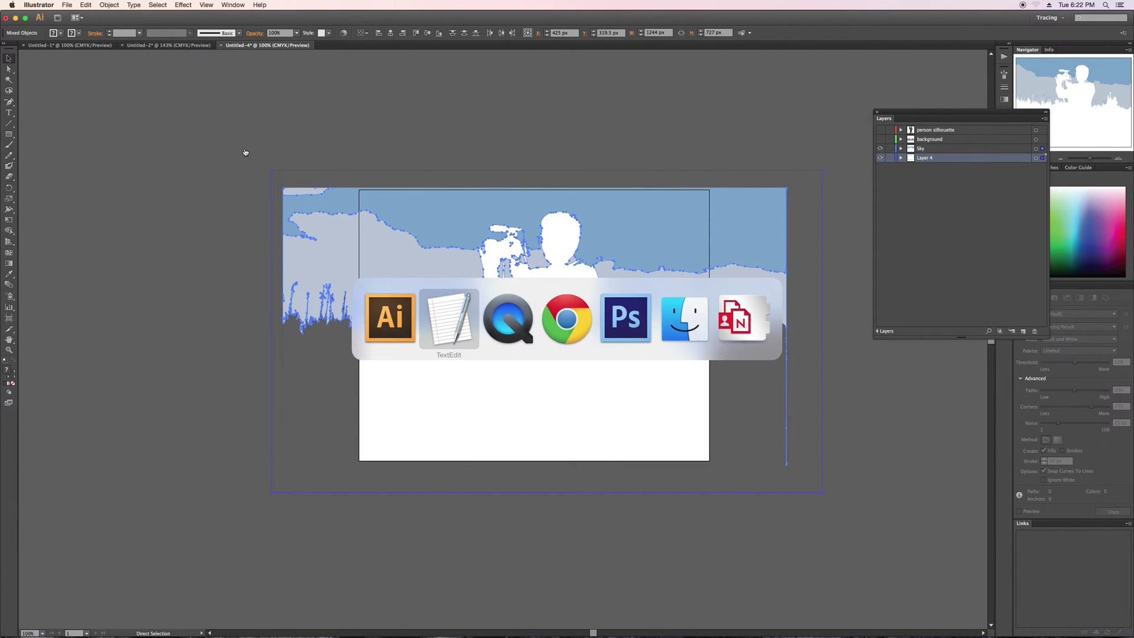
key("super+Tab")
key("super+Tab")
key("super+Tab")
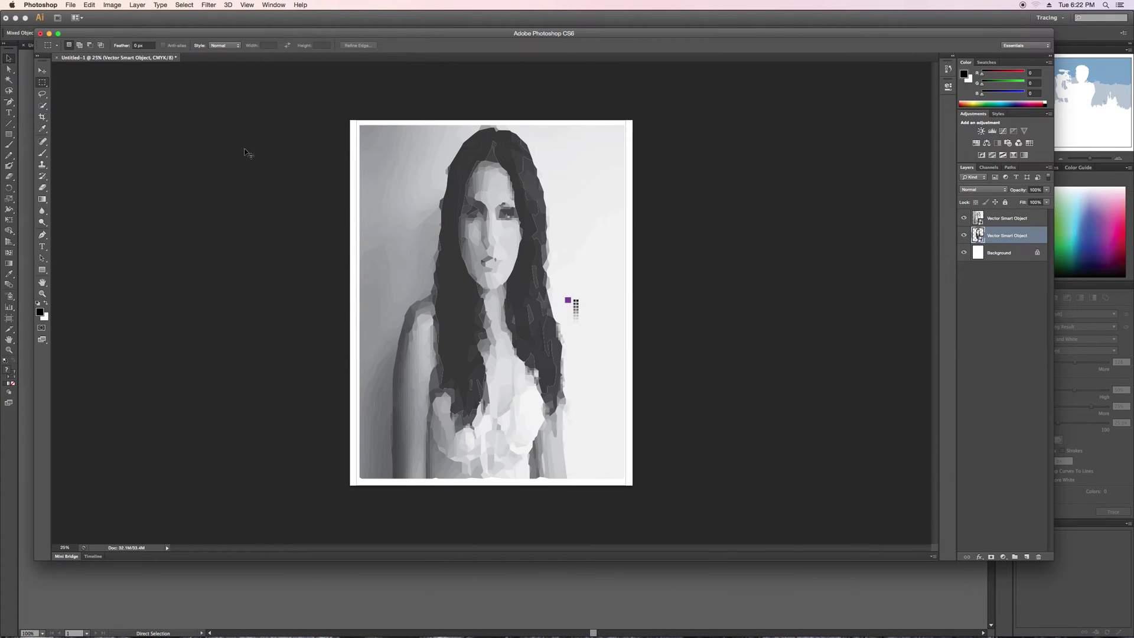
key("super+n")
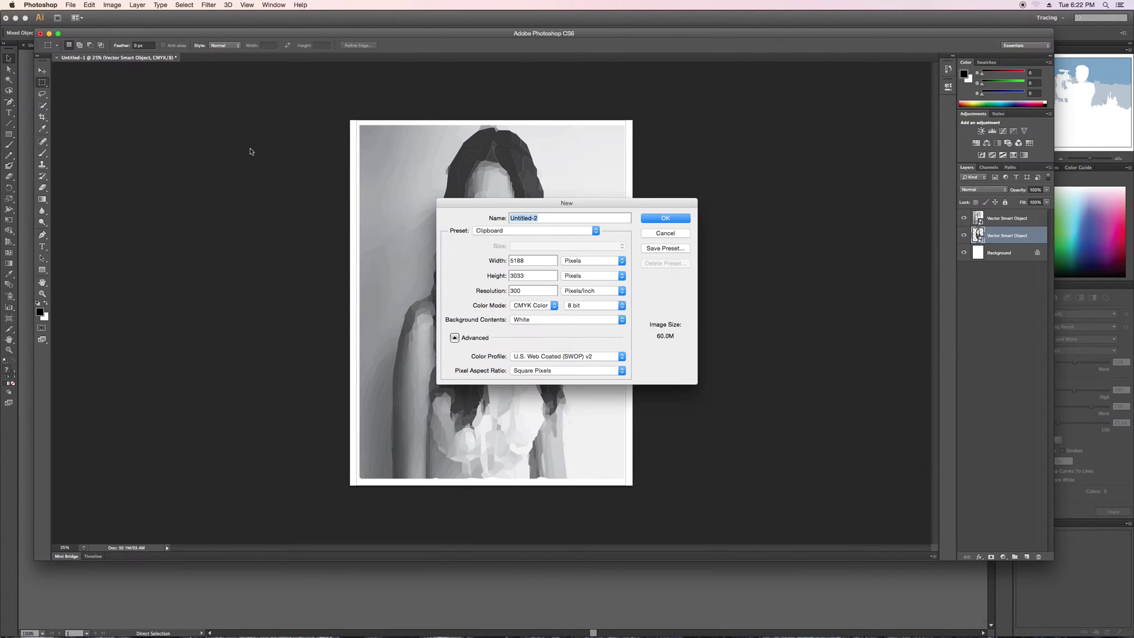
left_click(670, 220)
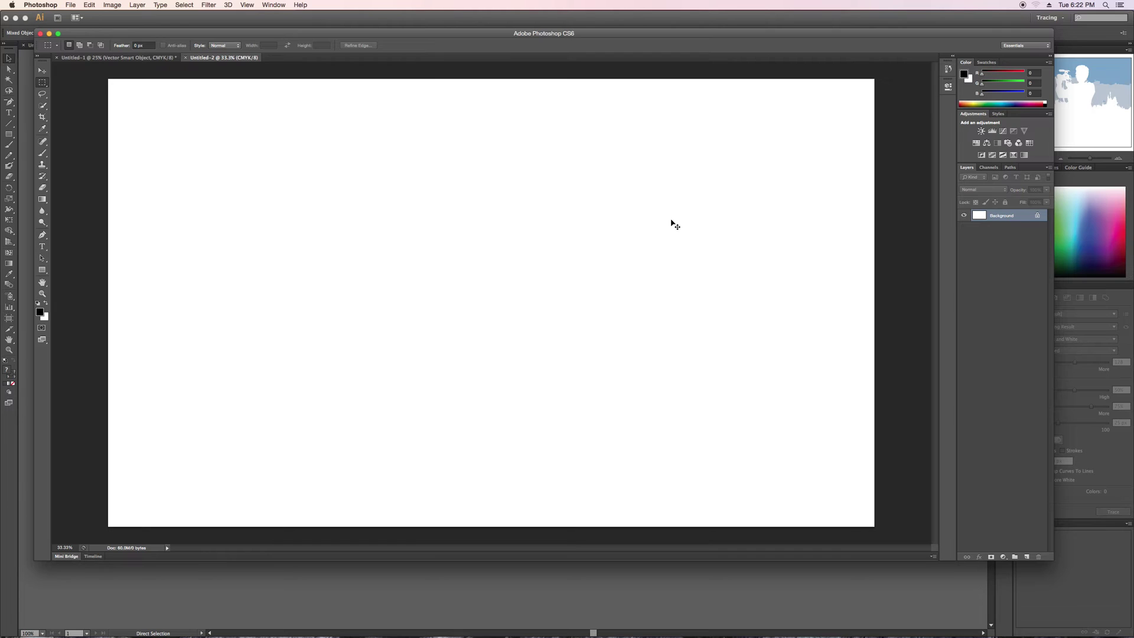
Paste the sky artwork into the blank document as a Smart Object and commit its placement.
key("super+v")
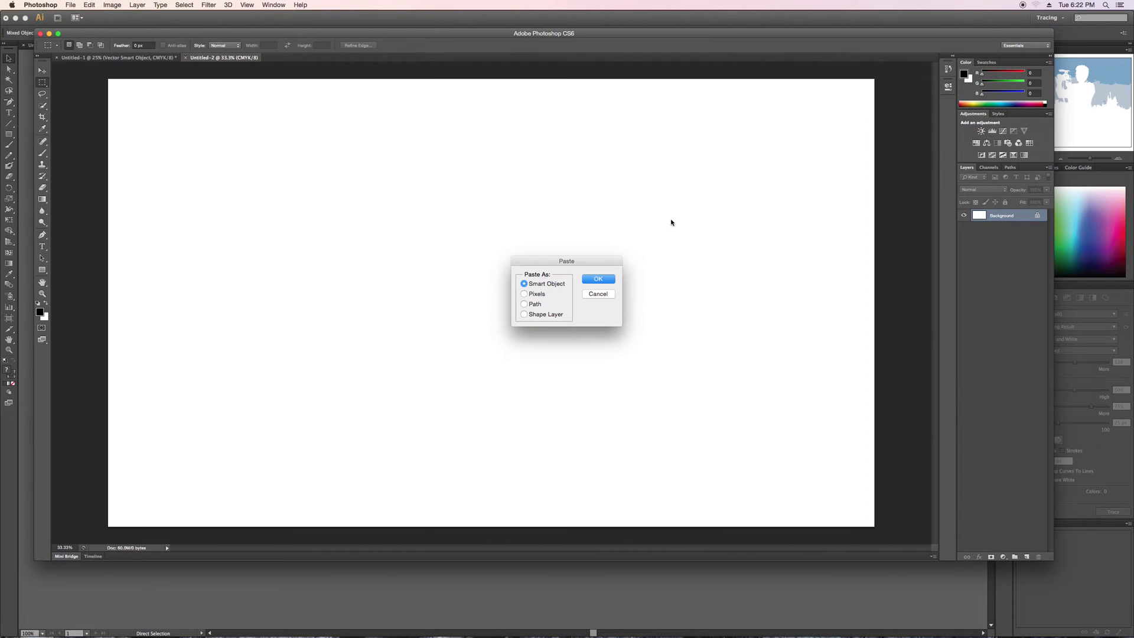
left_click(610, 280)
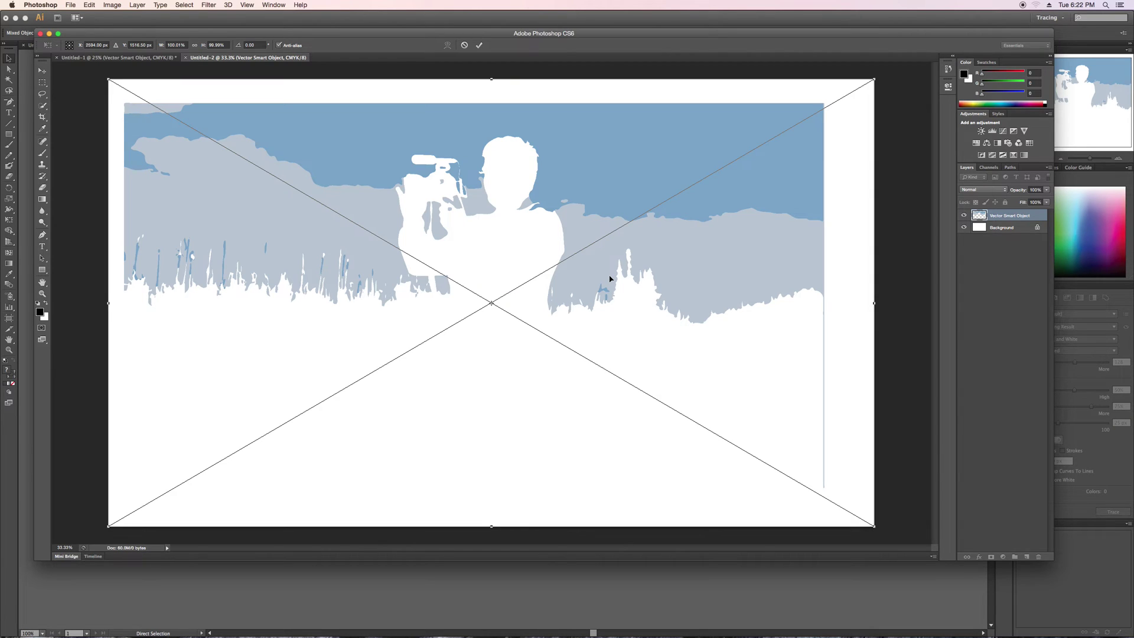
key("Return")
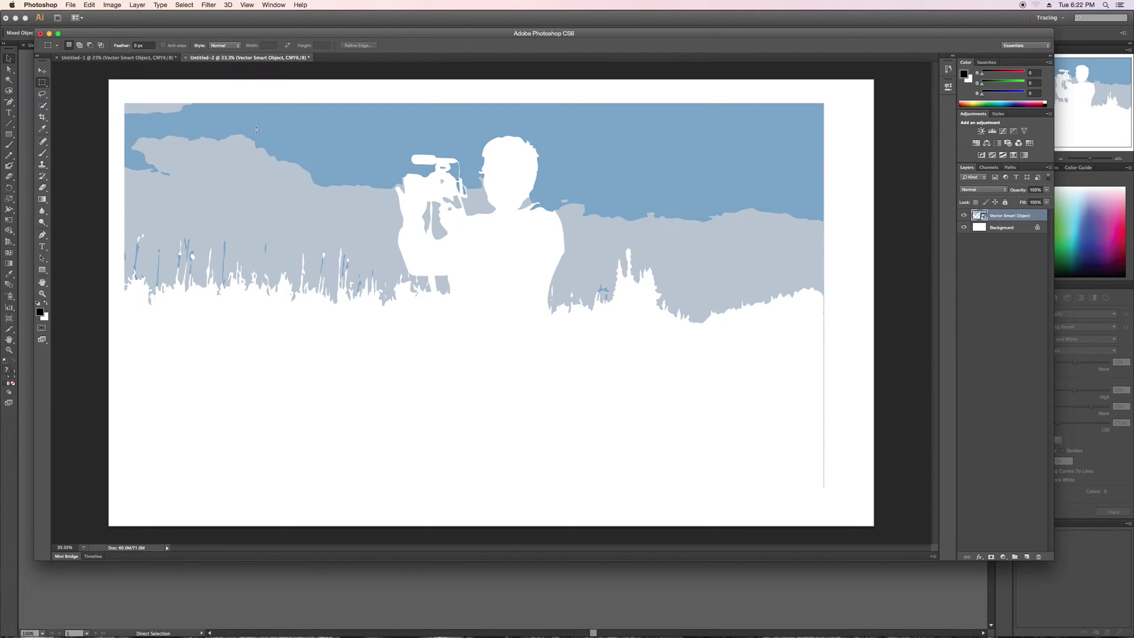
Switch to Illustrator, hide Sky, show the background layer and copy its artwork together with the frame.
key("super+Tab")
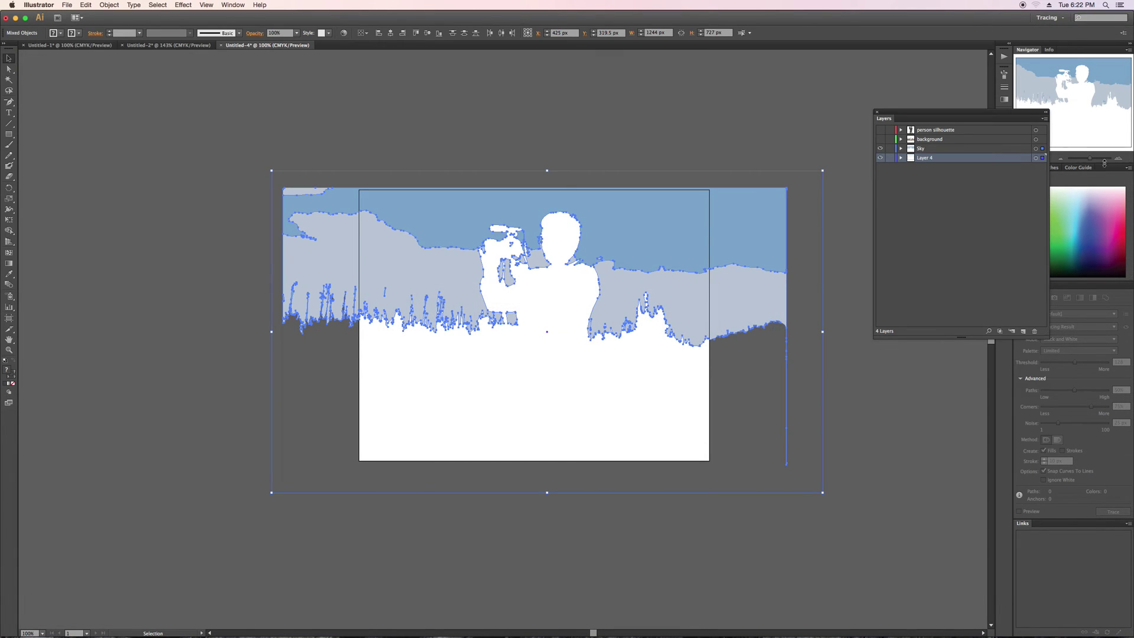
left_click(880, 148)
left_click(880, 139)
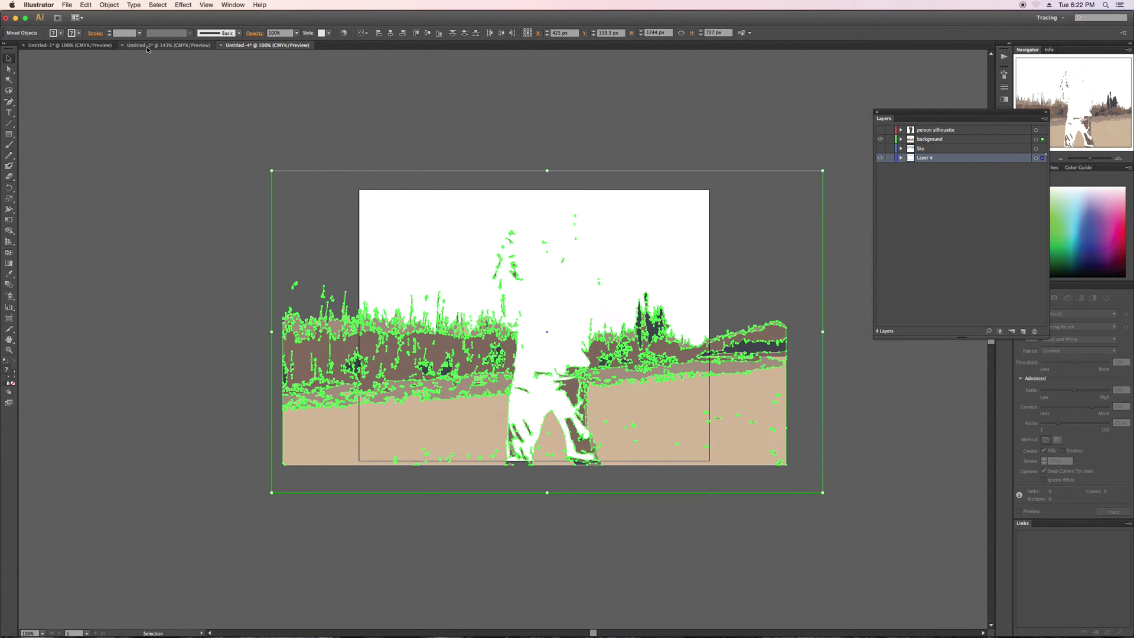
Switch to Photoshop, paste the background artwork above the sky as a Smart Object and check it by toggling its visibility.
key("super+Tab")
key("super+v")
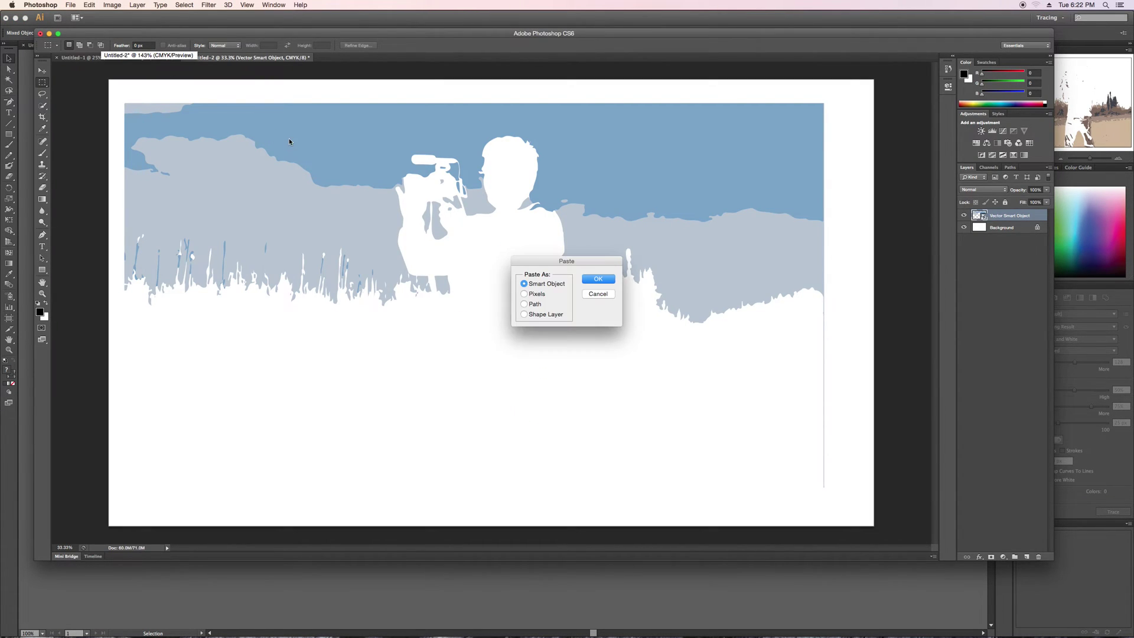
left_click(603, 281)
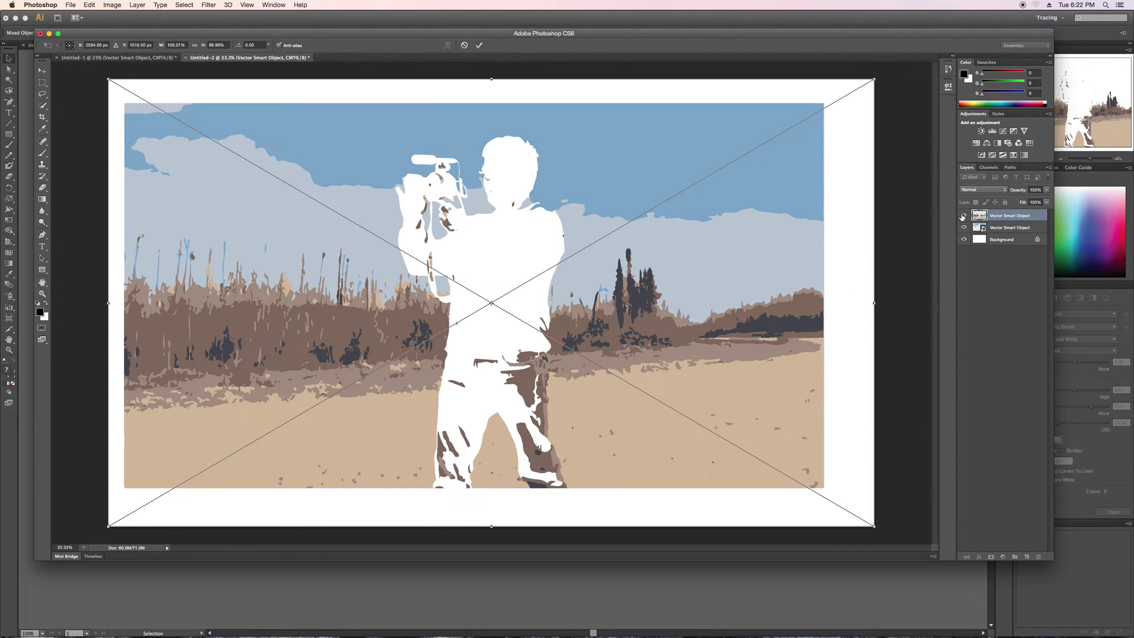
key("Return")
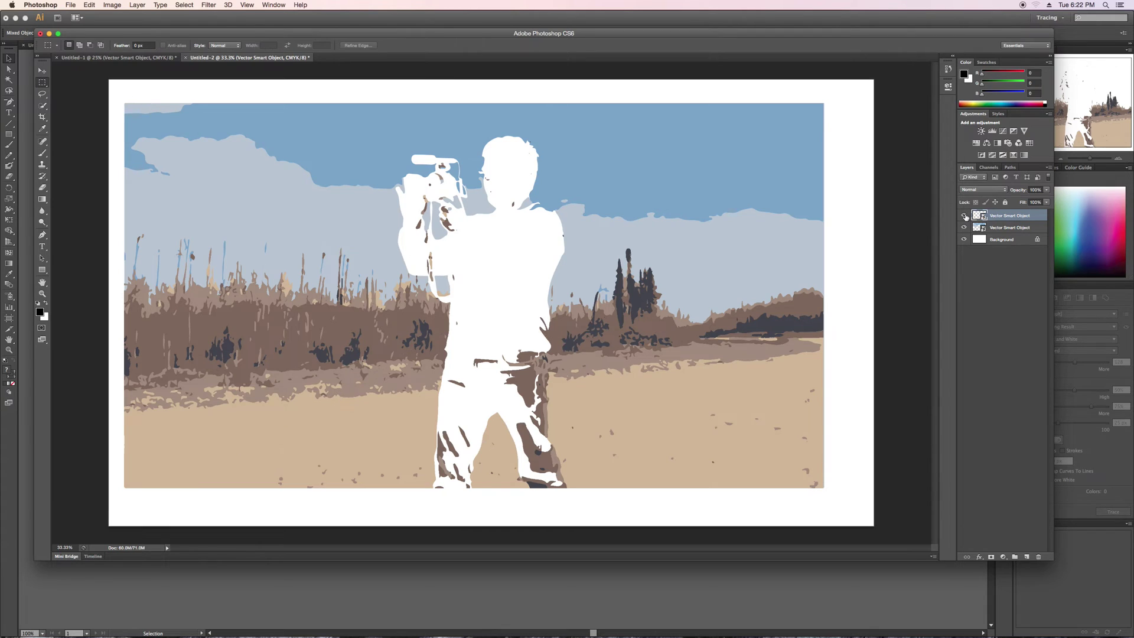
left_click(964, 216)
left_click(963, 217)
Switch to Illustrator, show the person silhouette layer instead of background, and copy its artwork together with the frame.
key("super+Tab")
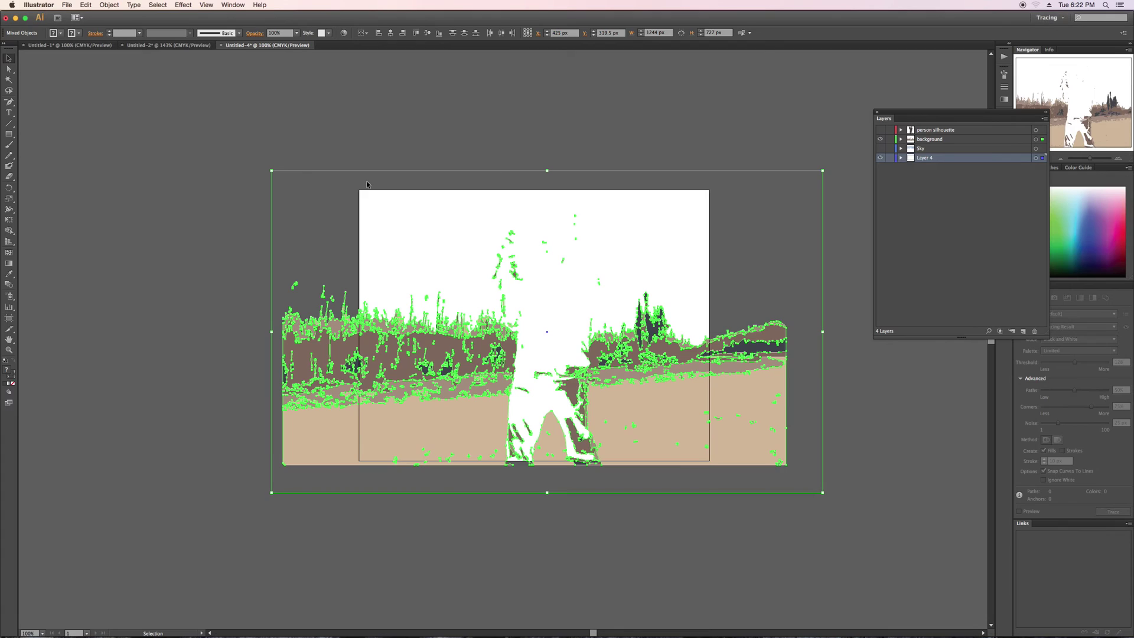
left_click(320, 251)
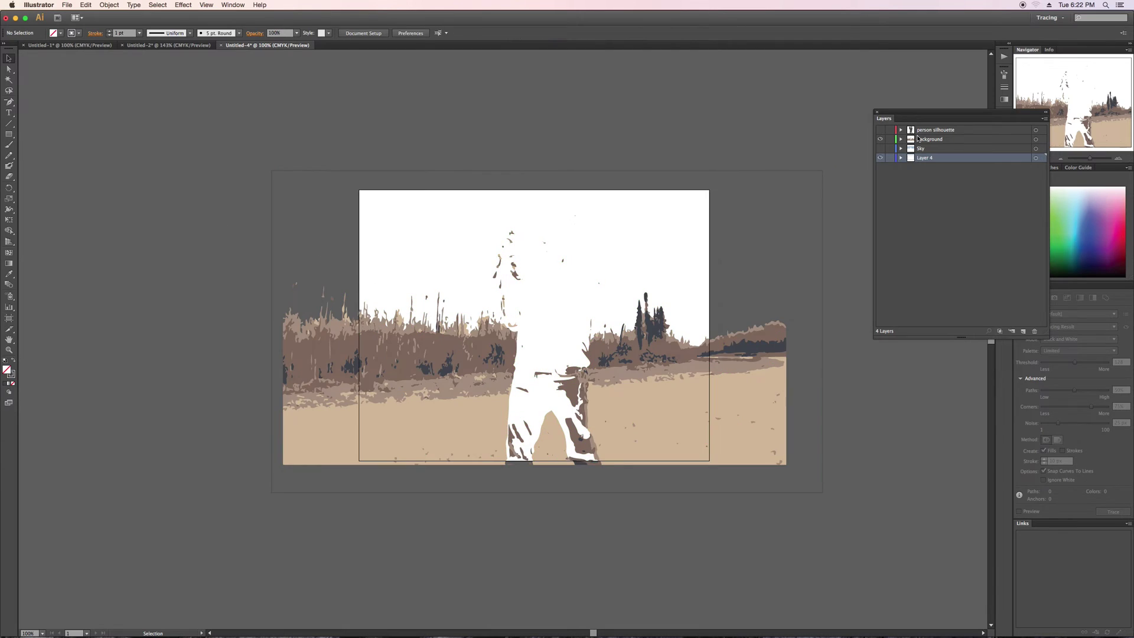
left_click(880, 129)
left_click(880, 140)
key("super+a")
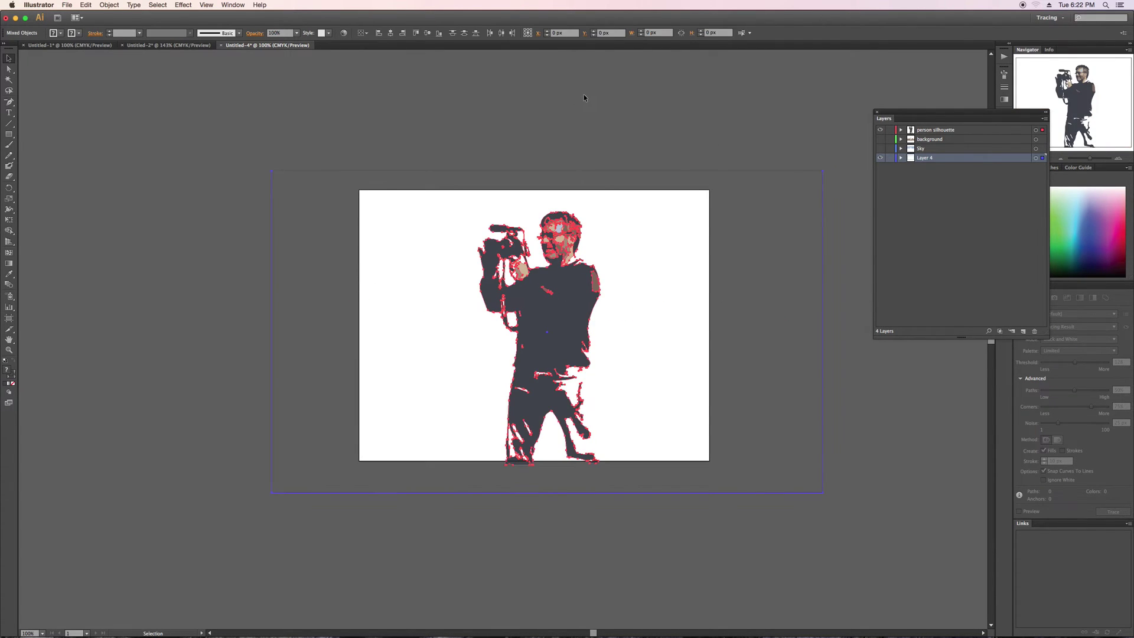
key("v")
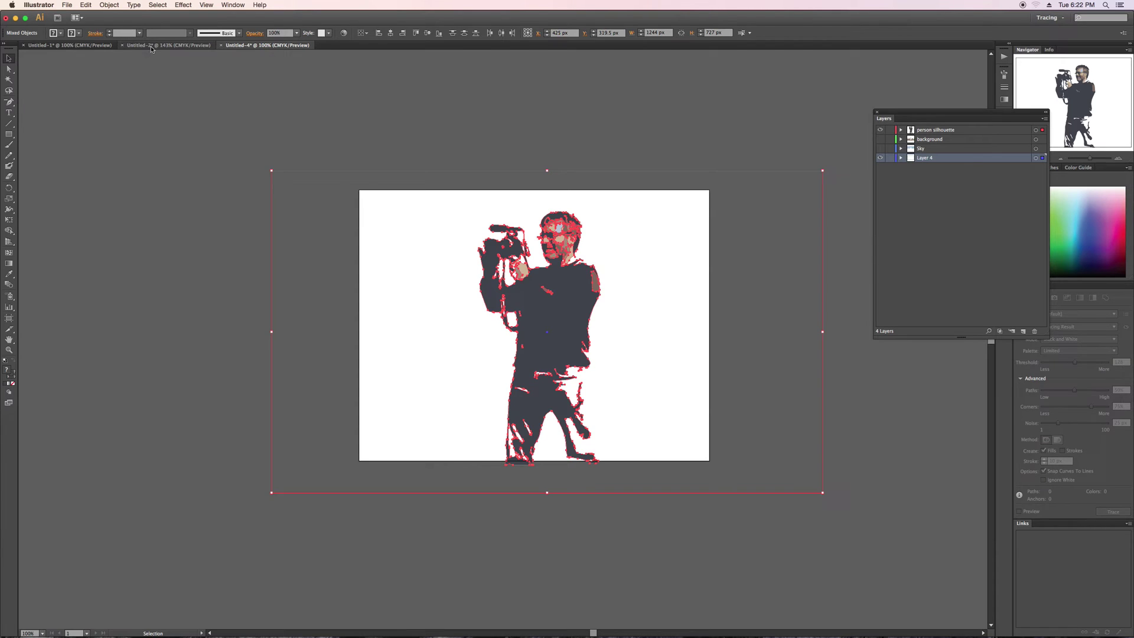
Switch to Photoshop and paste the person artwork above the other layers as a Smart Object.
key("super+Tab")
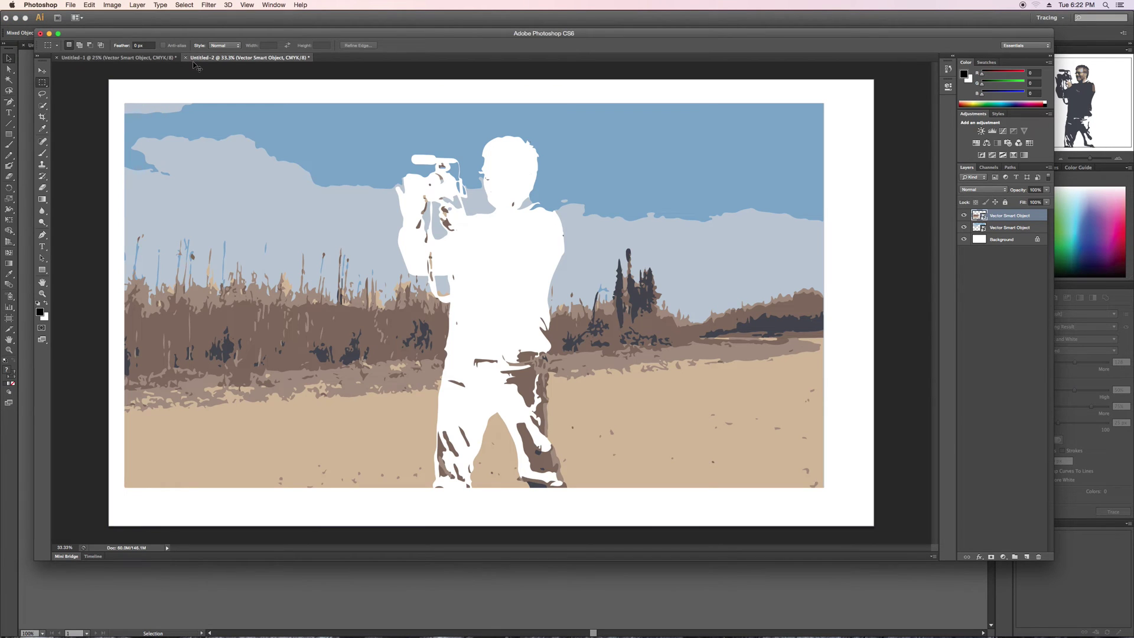
key("super+v")
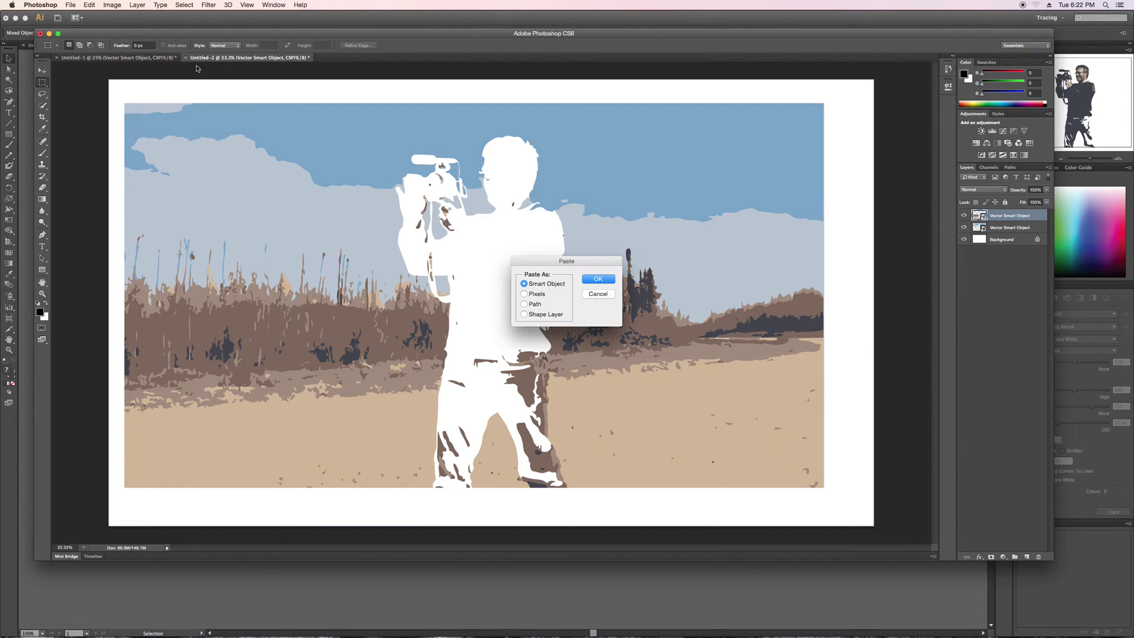
left_click(614, 279)
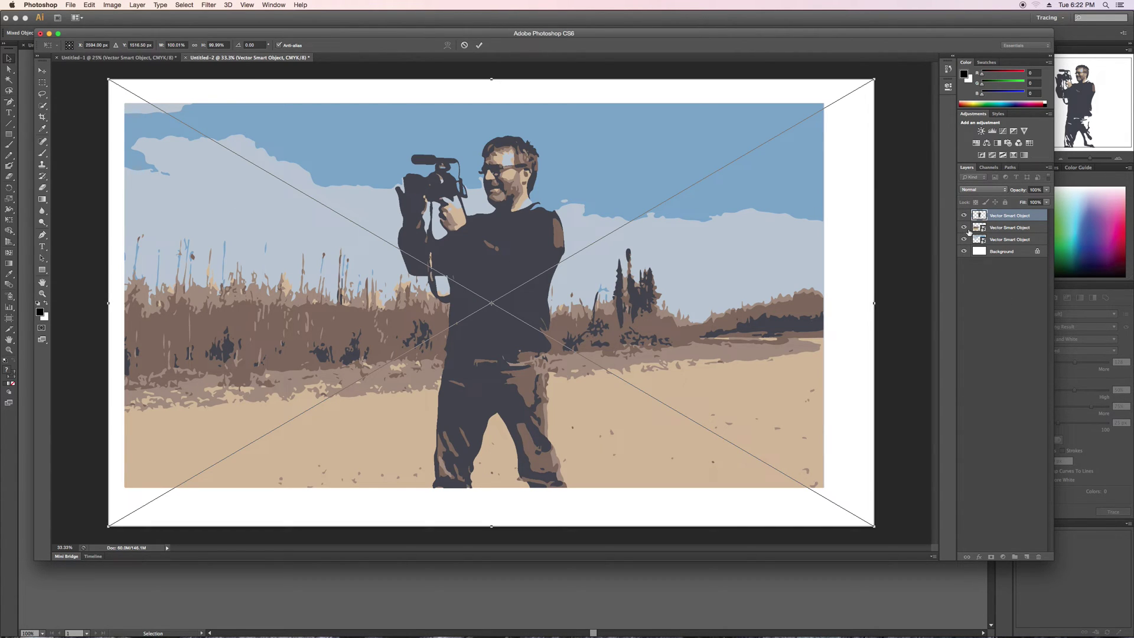
key("Return")
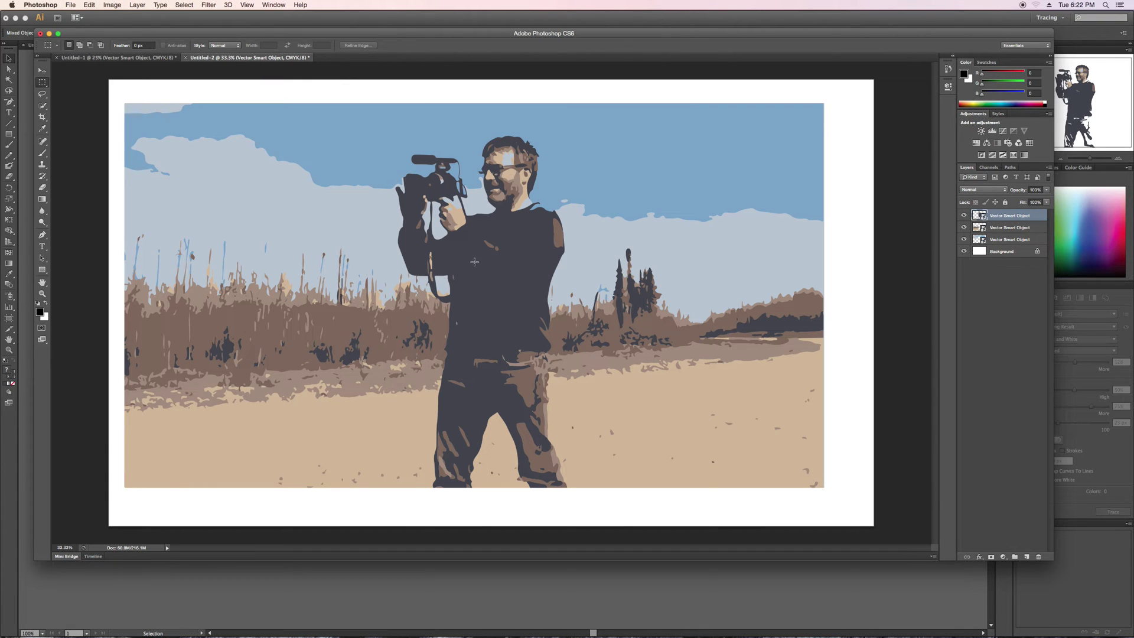
Hide every layer below the person Smart Object and add a new layer above it filled with white.
left_click_drag(964, 251, 964, 227)
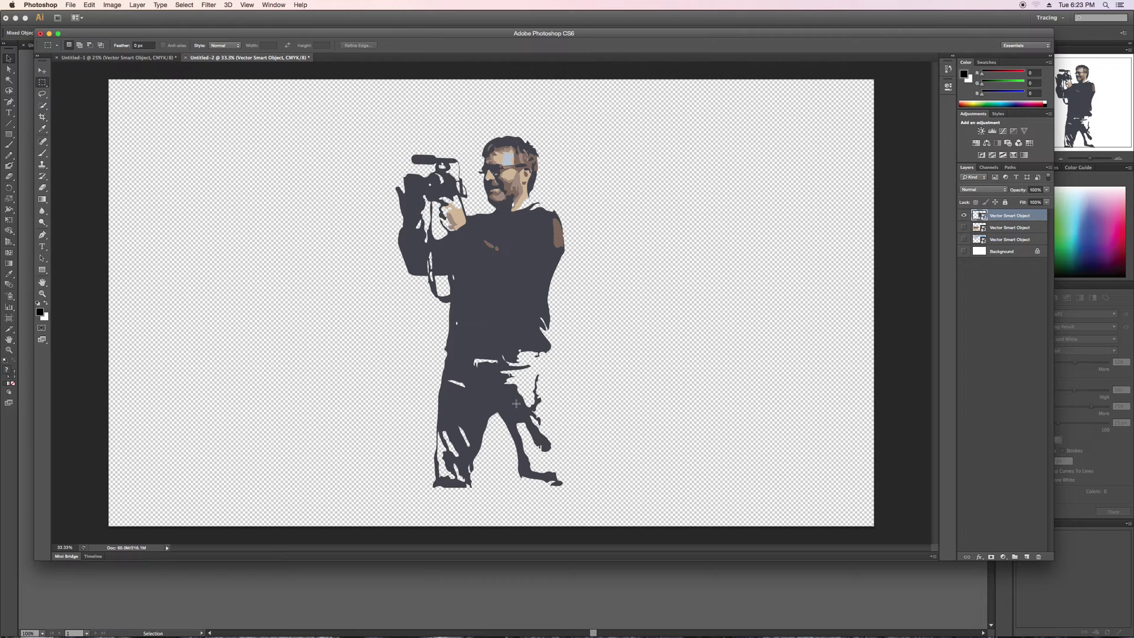
left_click(1027, 557)
key("shift+BackSpace")
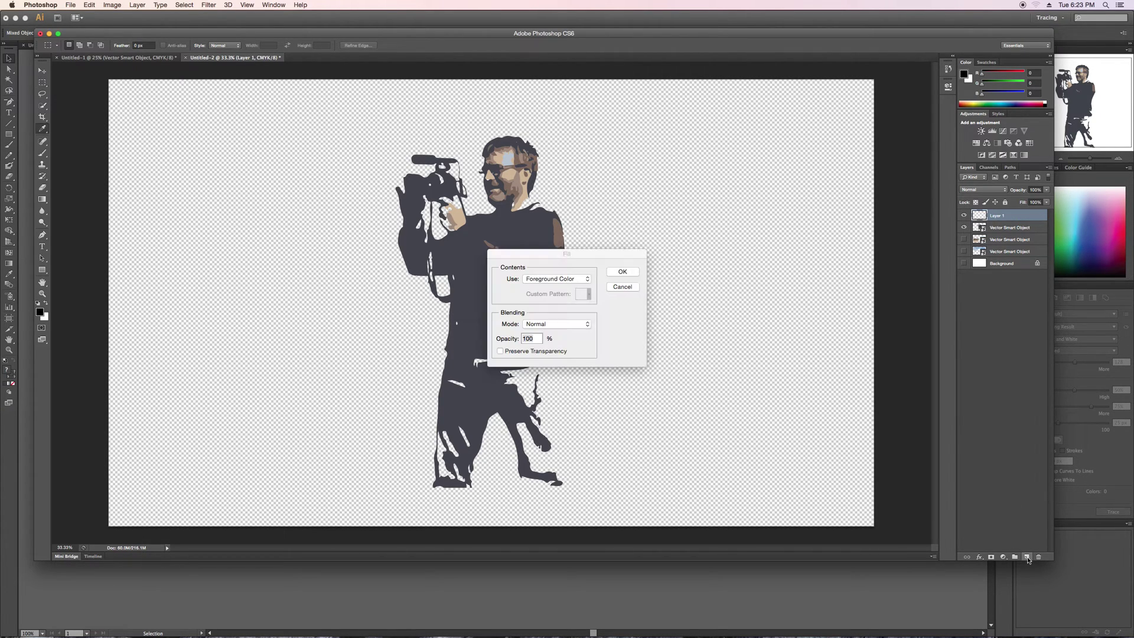
left_click(553, 283)
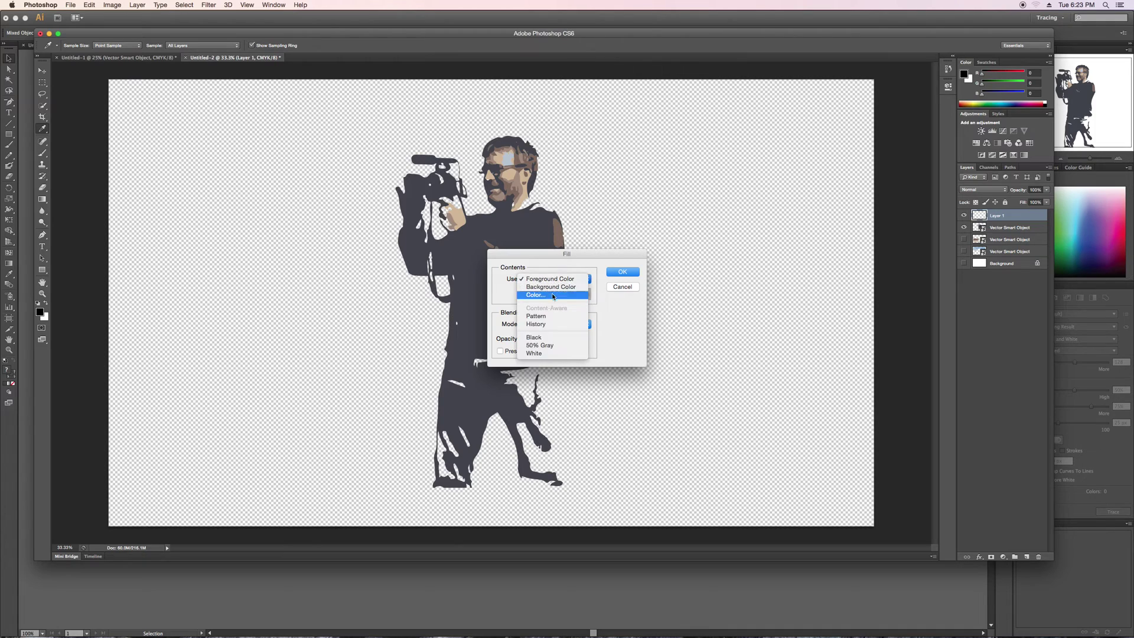
left_click(534, 333)
left_click(623, 272)
Clip the white layer to the person Smart Object and merge the two visible layers.
right_click(1012, 214)
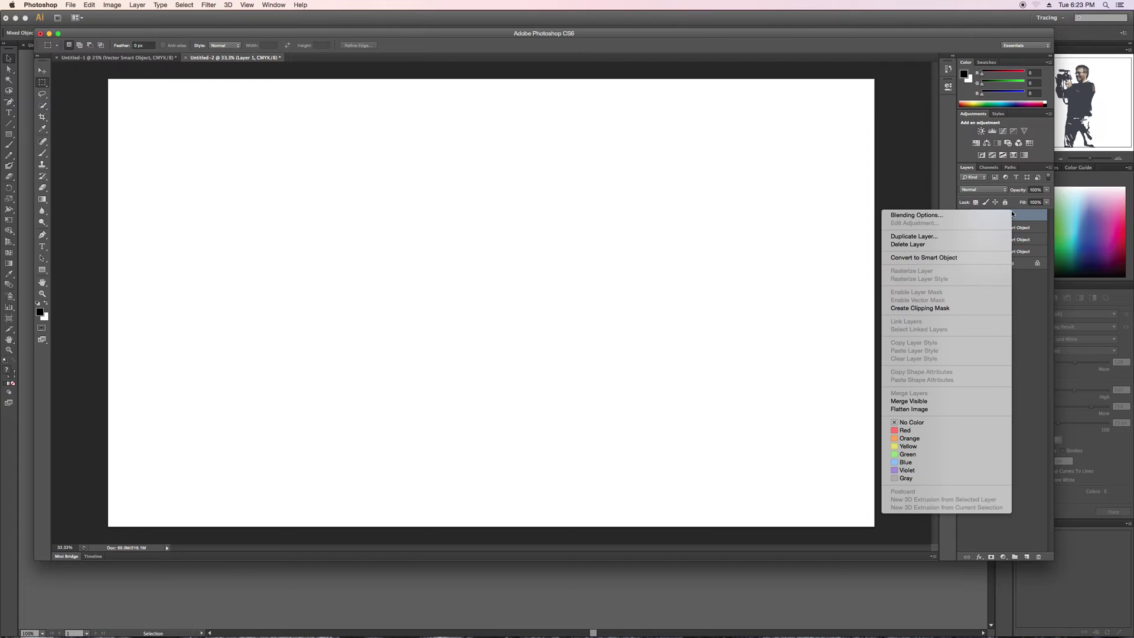
left_click(980, 308)
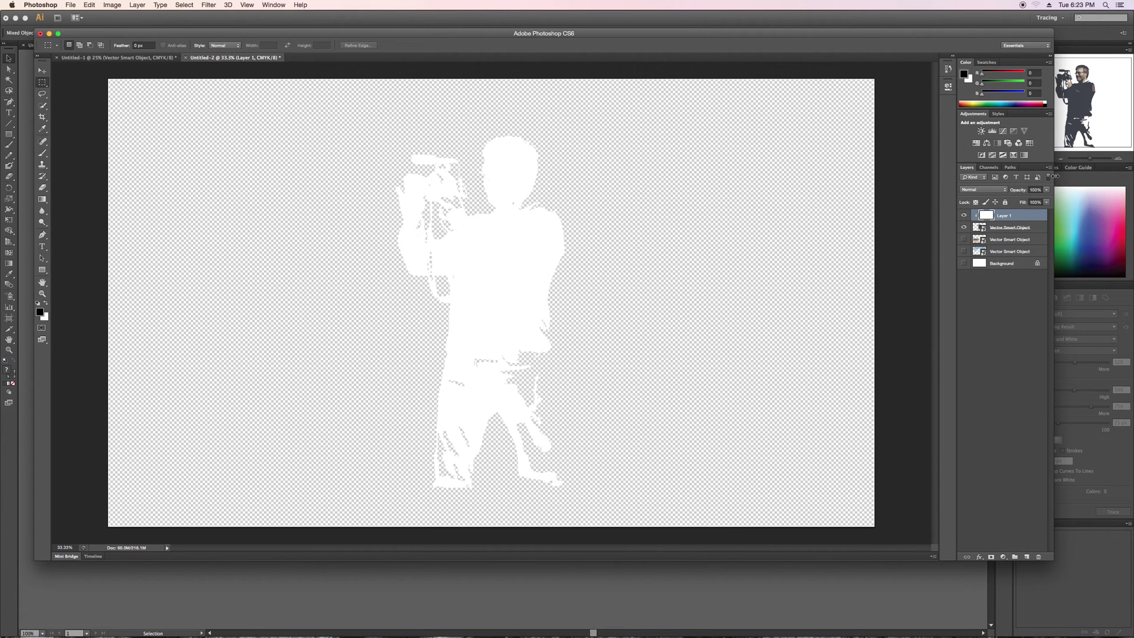
left_click(1049, 169)
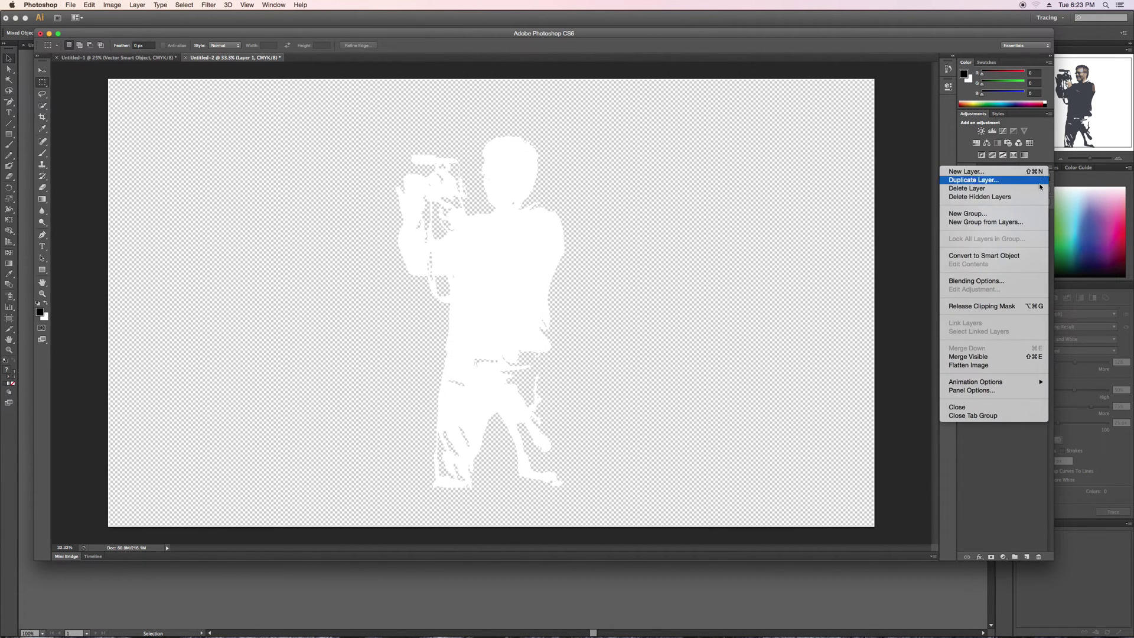
left_click(959, 357)
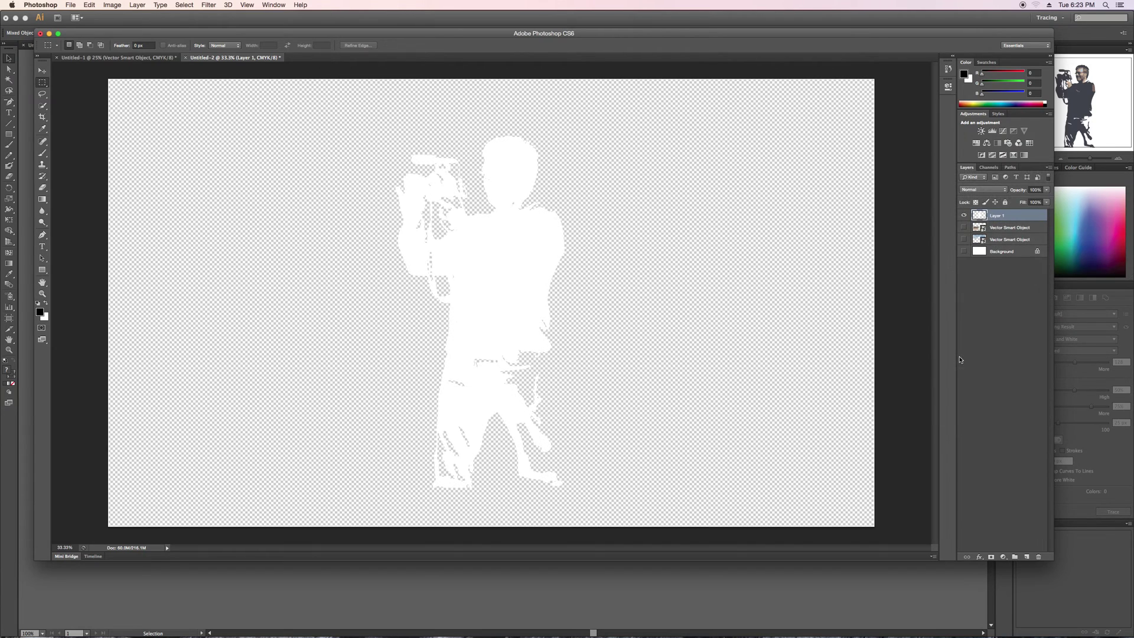
Select and show the background landscape Smart Object, and hide the white person silhouette layer.
left_click(964, 215)
left_click(964, 215)
left_click(992, 229)
left_click(964, 227)
left_click(964, 216)
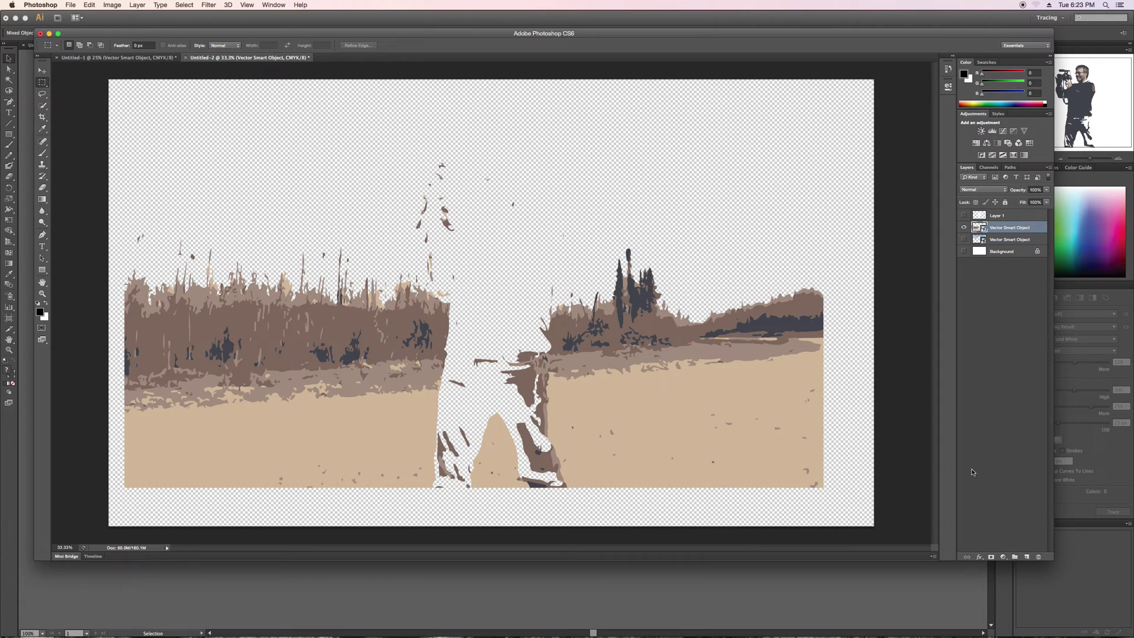
Add a layer above the landscape Smart Object, fill it with white, and clip it to the Smart Object.
left_click(1027, 557)
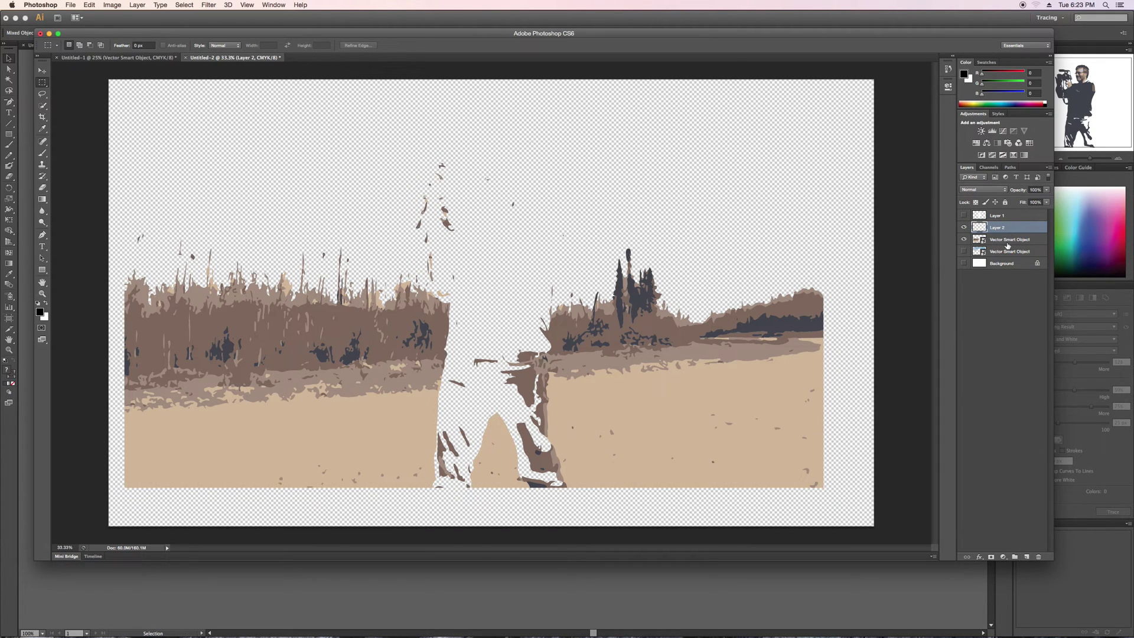
key("shift+BackSpace")
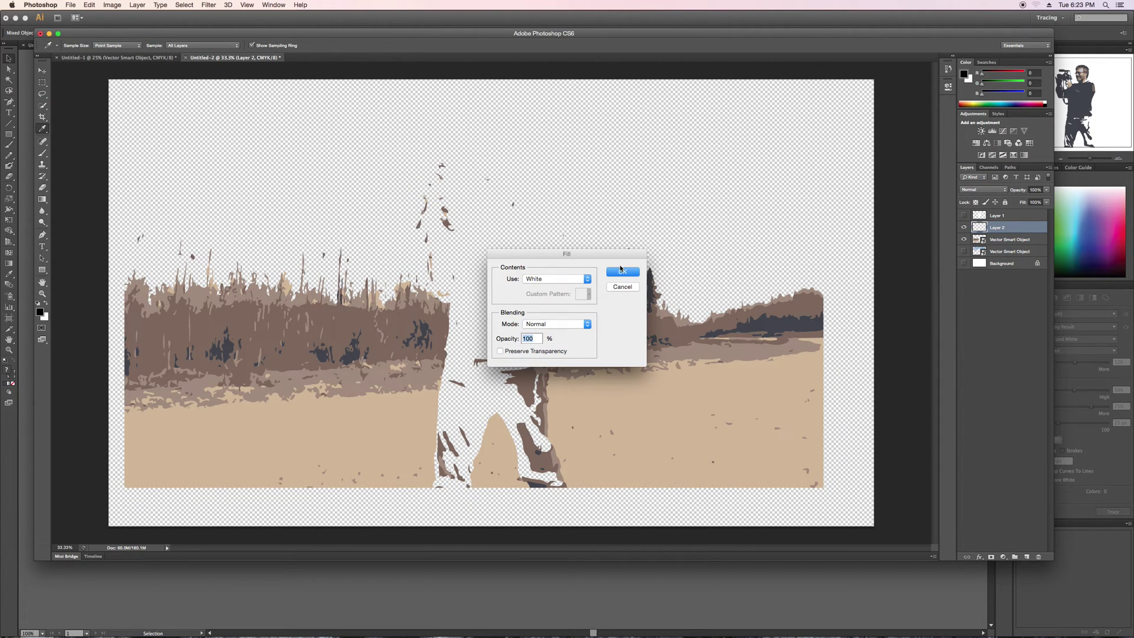
left_click(621, 269)
right_click(1028, 227)
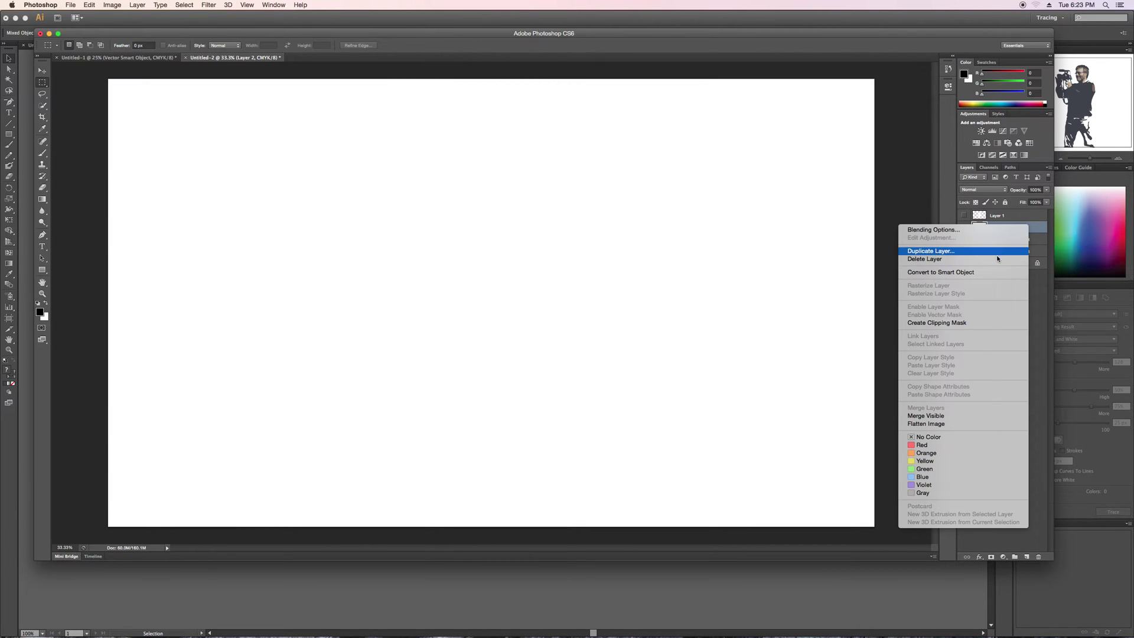
left_click(985, 323)
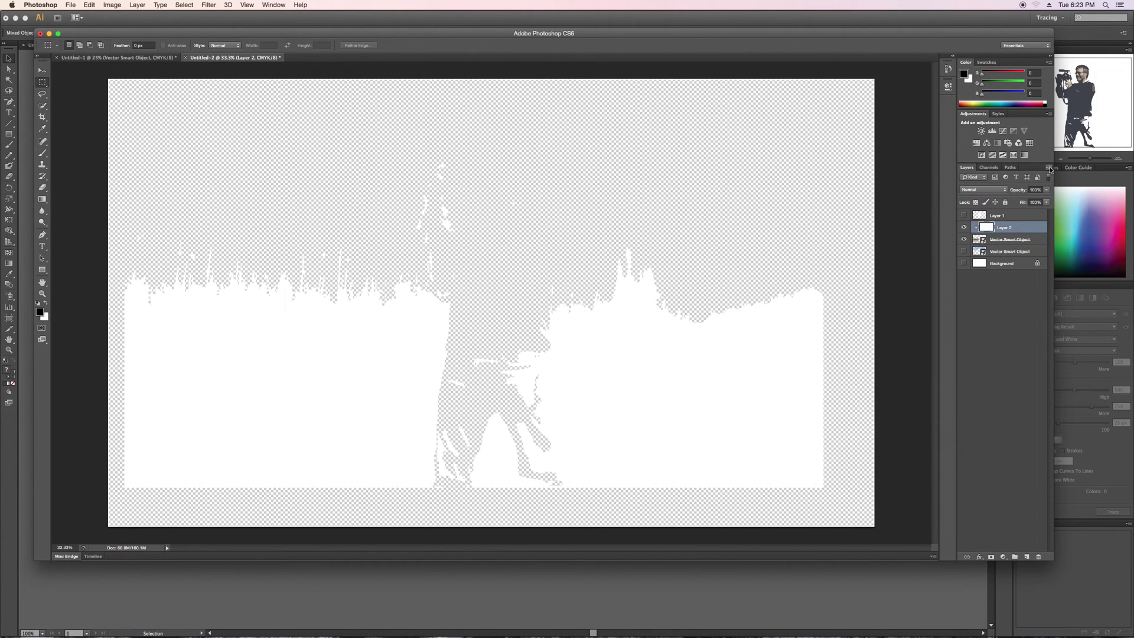
Merge the visible white layer and landscape Smart Object into a single layer.
left_click(1049, 170)
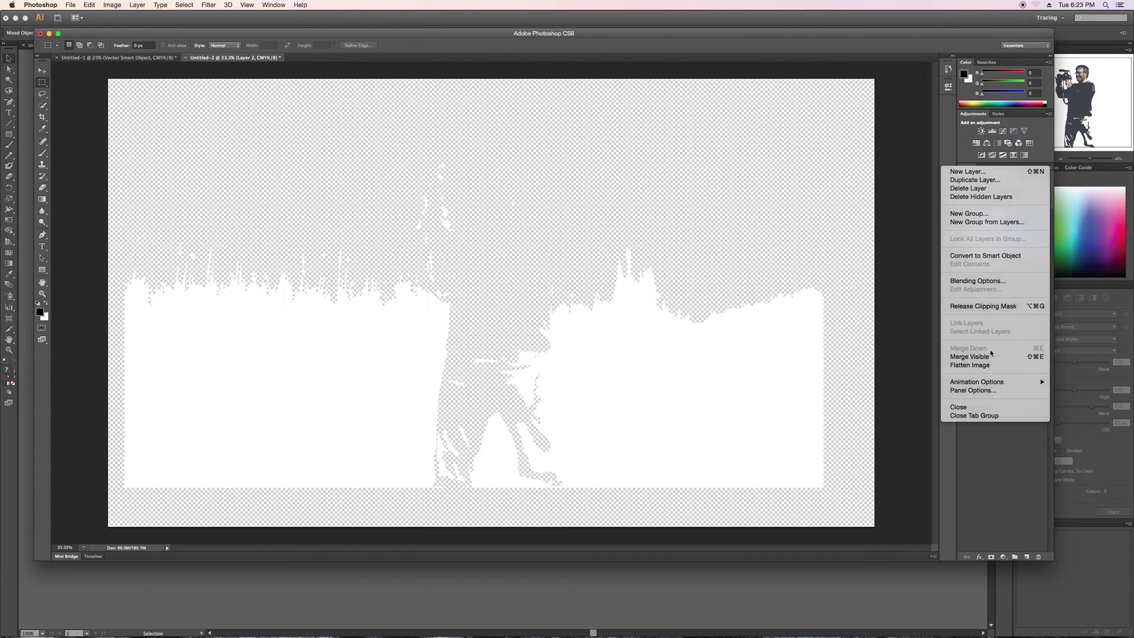
key("Escape")
left_click(1004, 278)
Add a white-filled layer above the sky Smart Object, with the landscape silhouette layer hidden.
left_click(1004, 239)
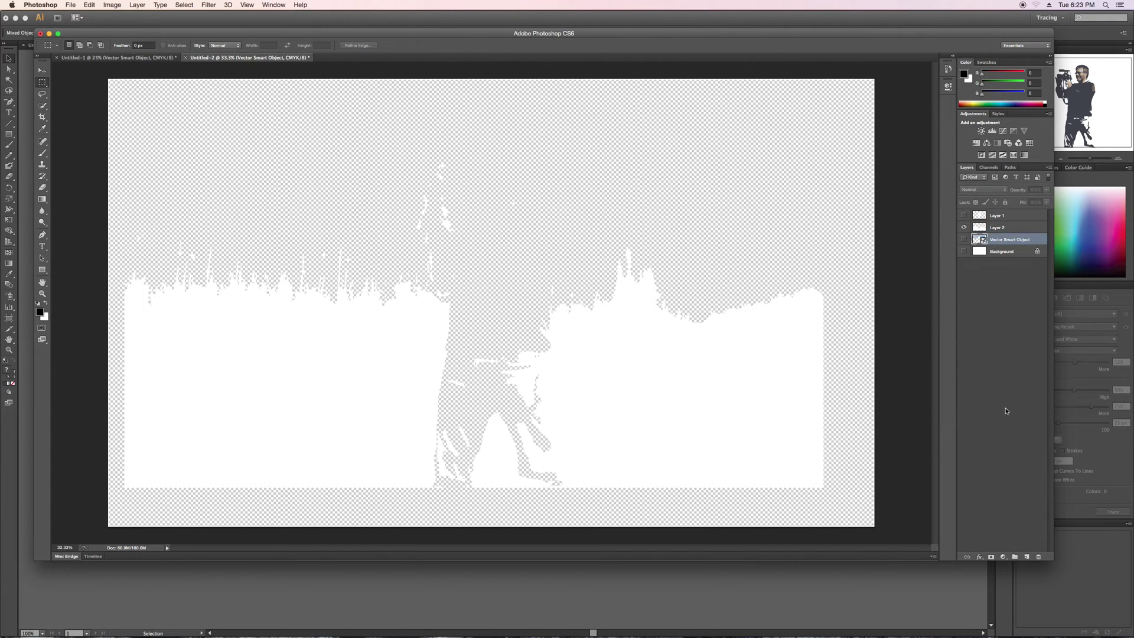
left_click(1026, 557)
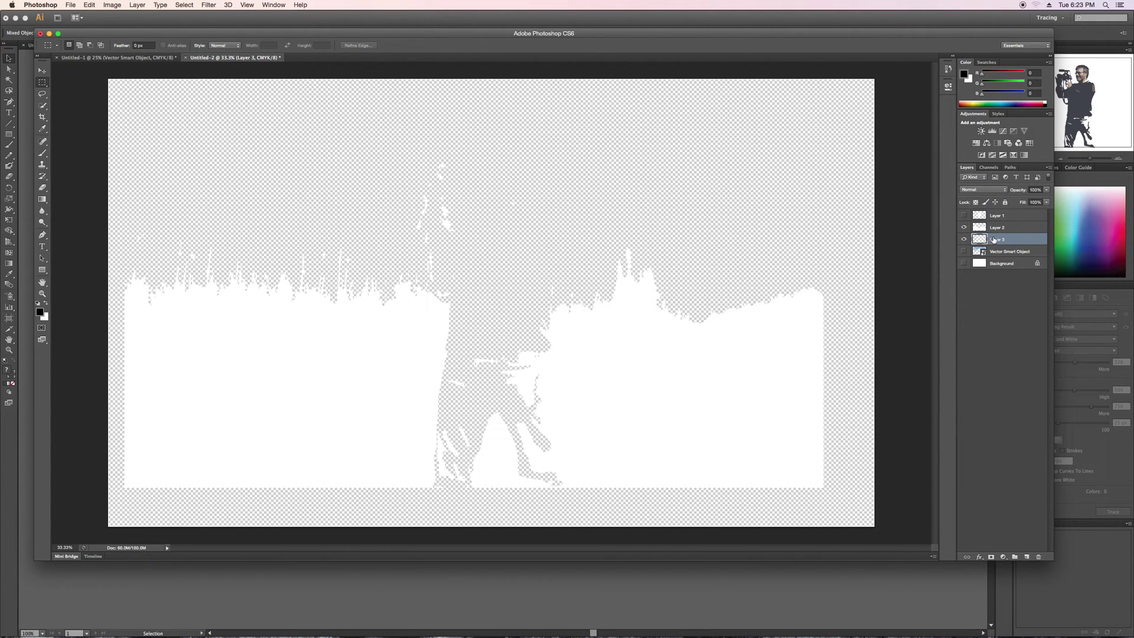
left_click(964, 227)
key("shift+BackSpace")
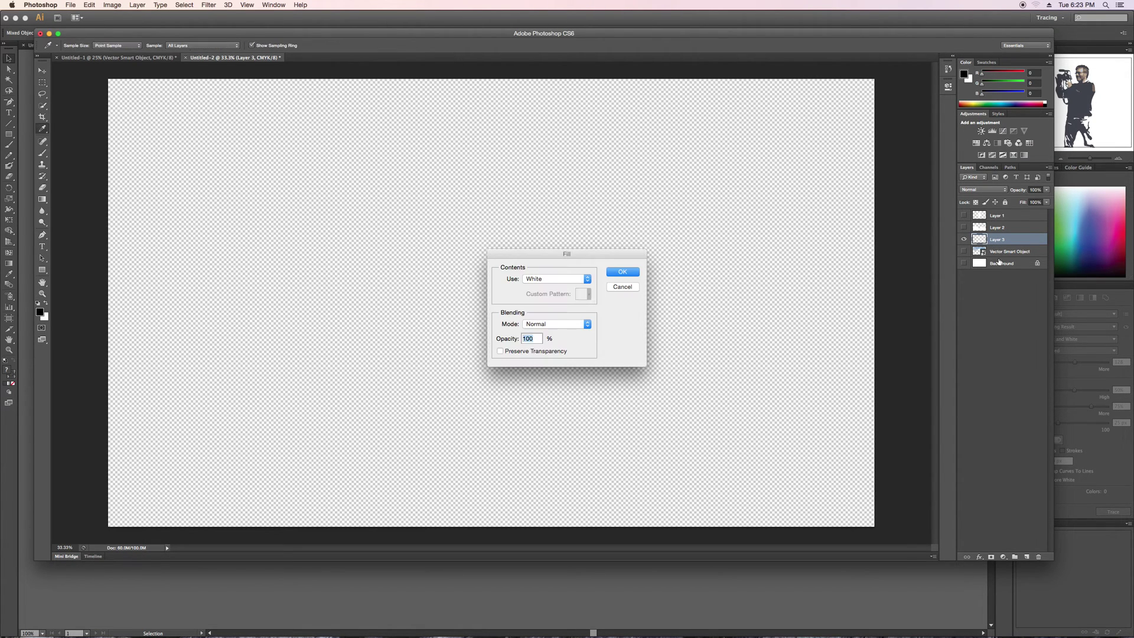
left_click(626, 279)
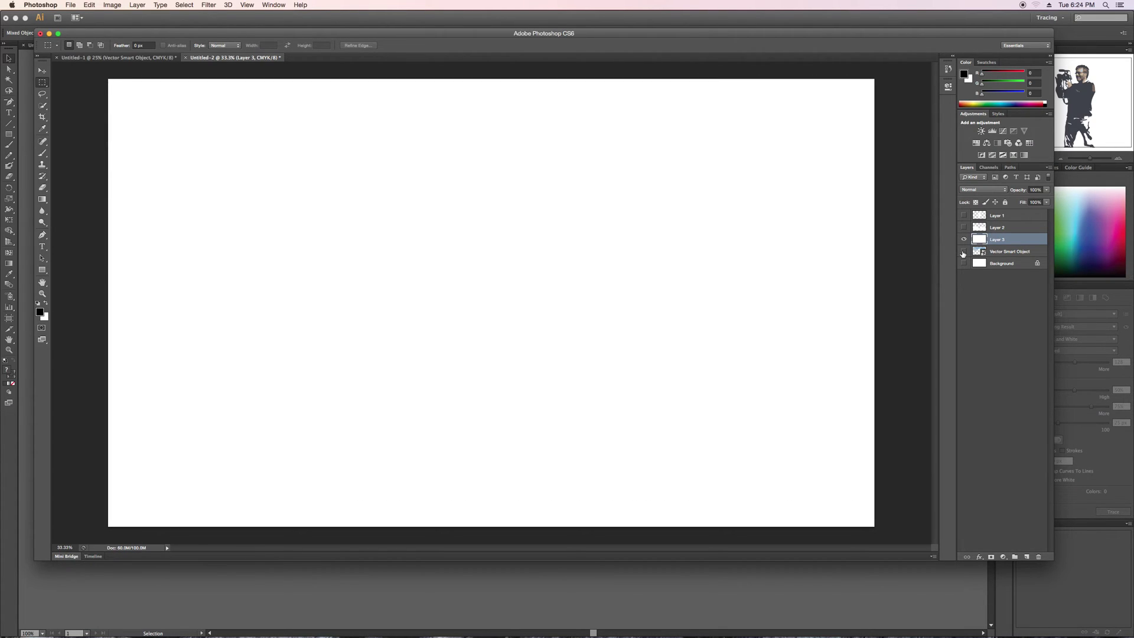
Clip the white layer to the sky Smart Object and merge the two visible layers.
right_click(1008, 240)
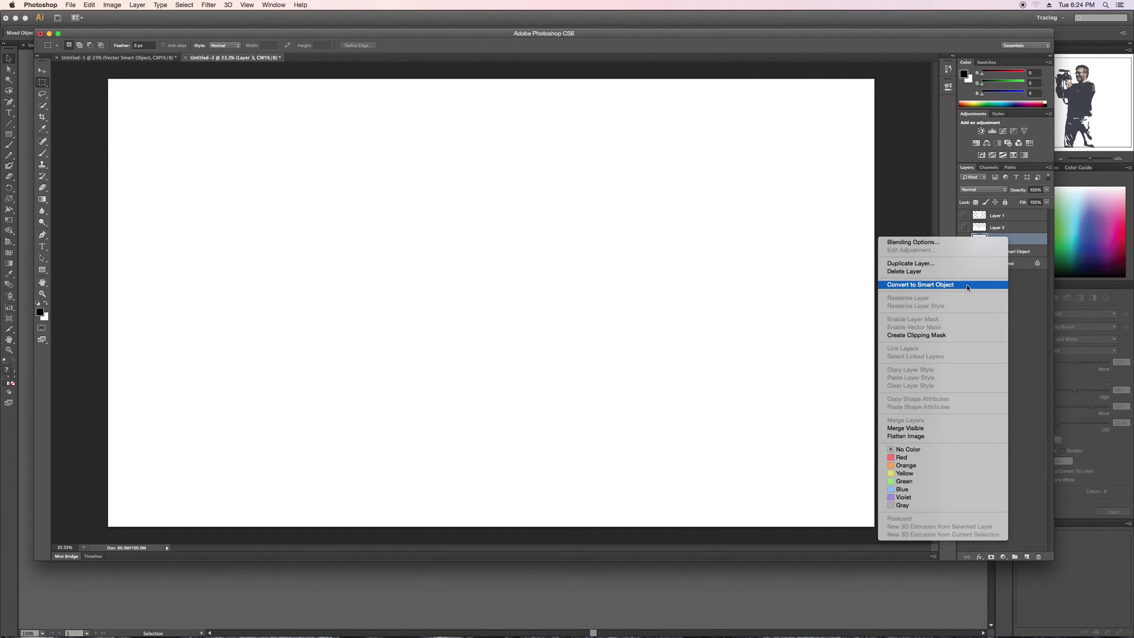
left_click(962, 335)
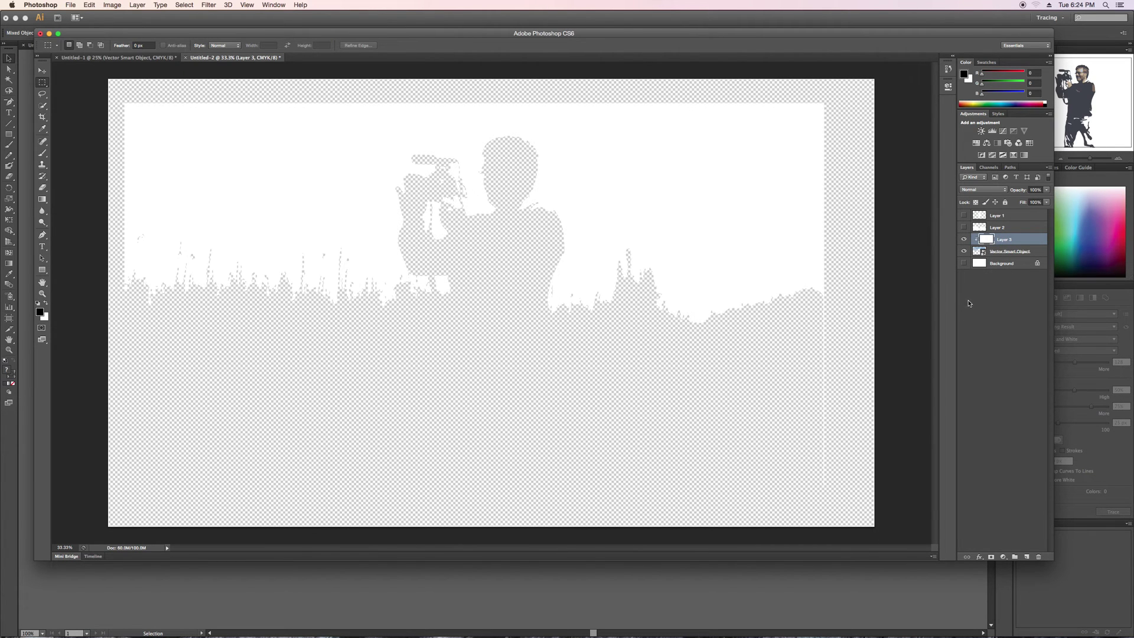
left_click(1049, 168)
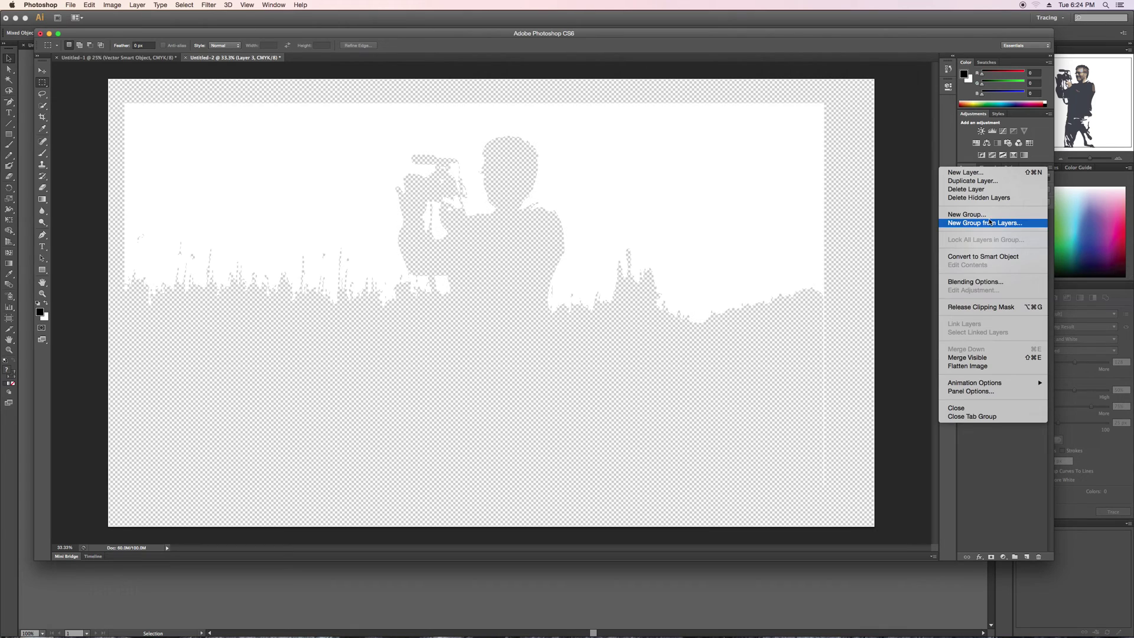
left_click(982, 357)
left_click(983, 348)
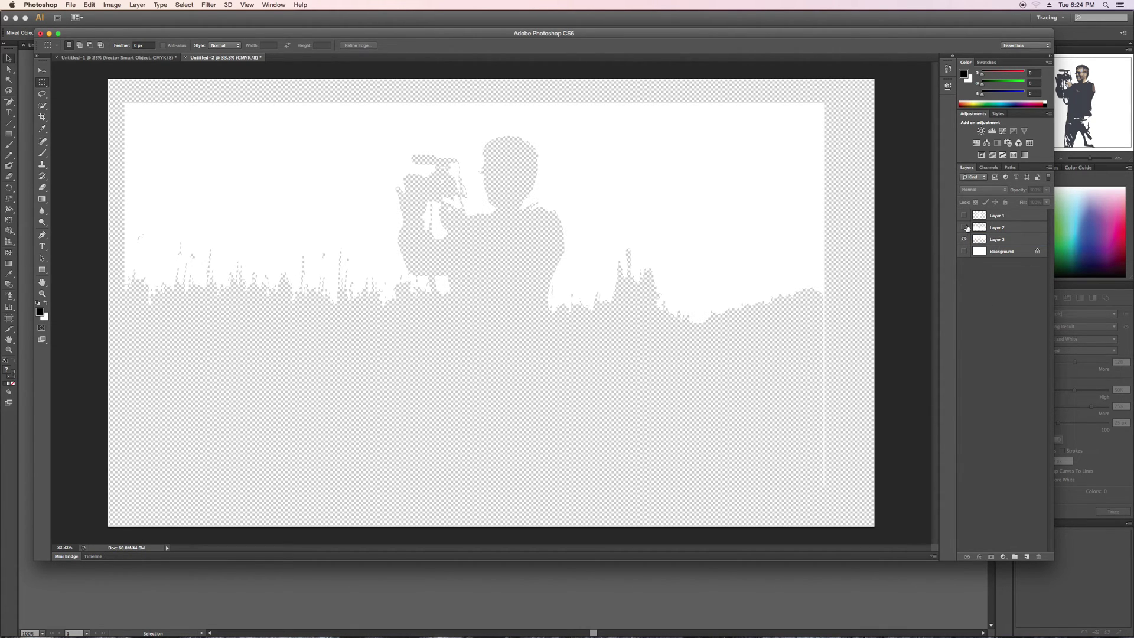
Show all layers and draw a text box covering the whole canvas directly above the sky silhouette layer.
left_click_drag(964, 228, 967, 218)
left_click(964, 251)
left_click(995, 240)
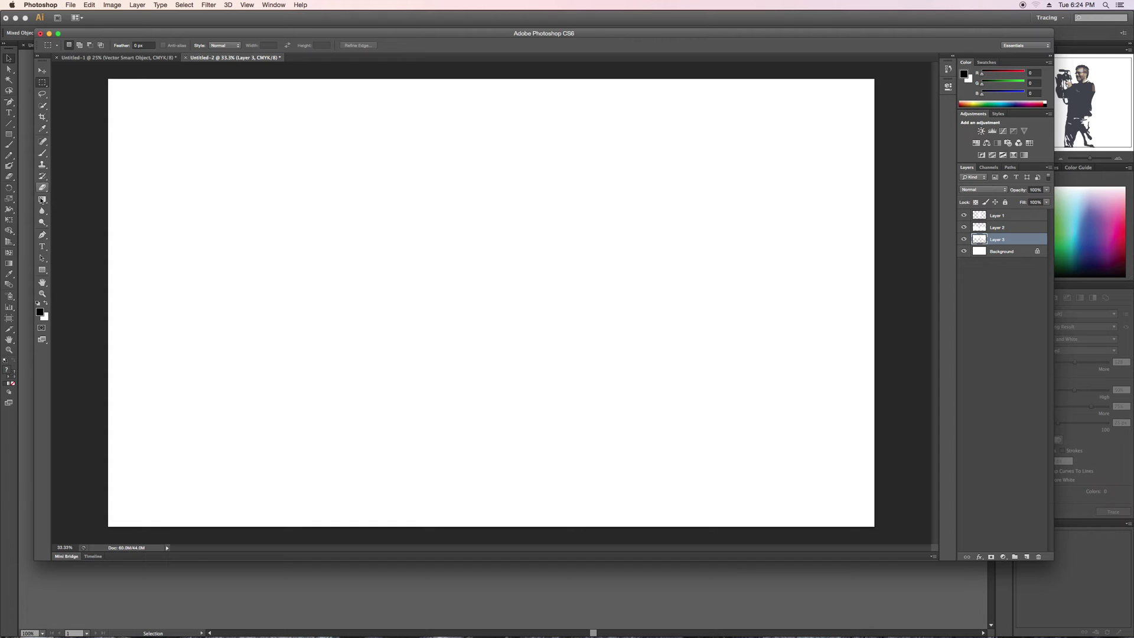
left_click(42, 246)
left_click_drag(110, 76, 893, 544)
Copy the whole page of repeated "a" characters from TextEdit, paste it into the Photoshop text box, and commit the text.
key("super+Tab")
key("super+Tab")
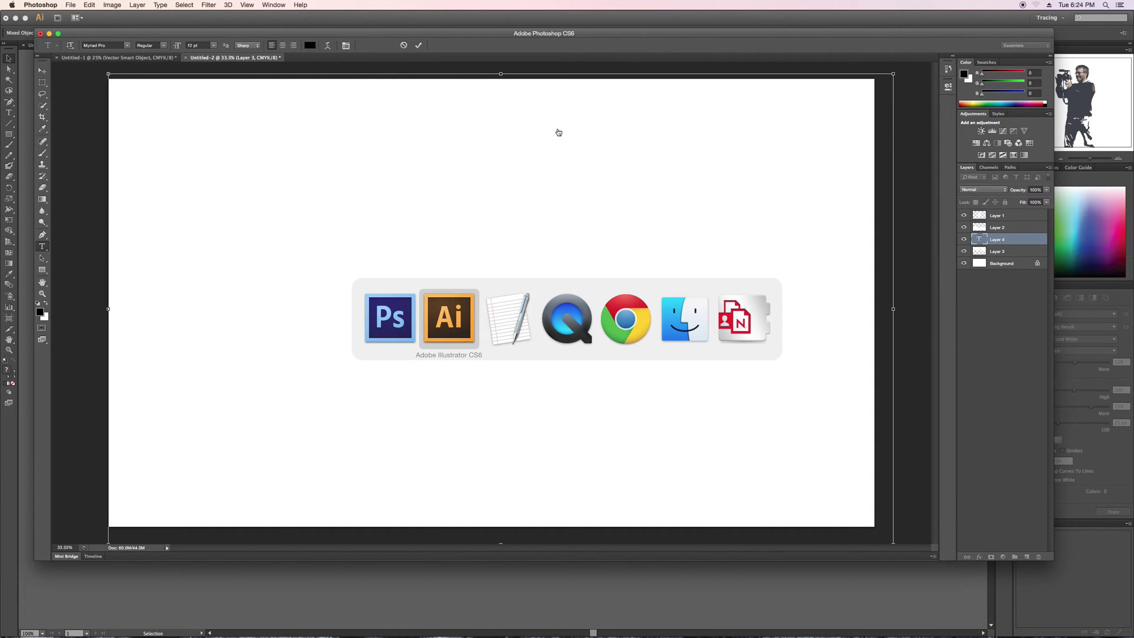
left_click(242, 191)
key("super+a")
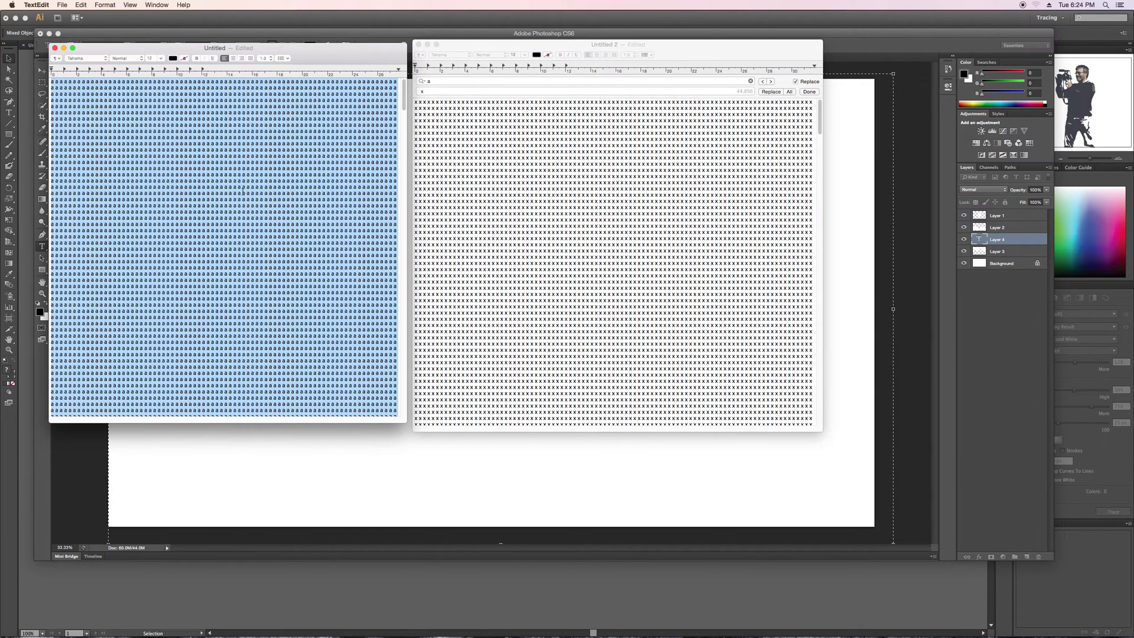
key("super+Tab")
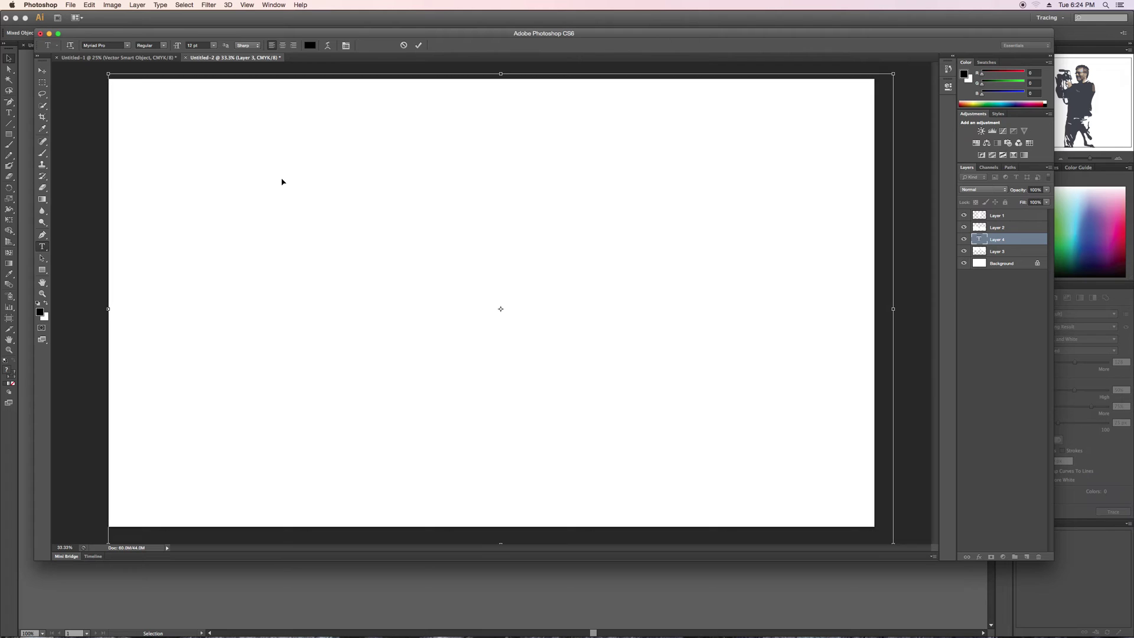
key("super+v")
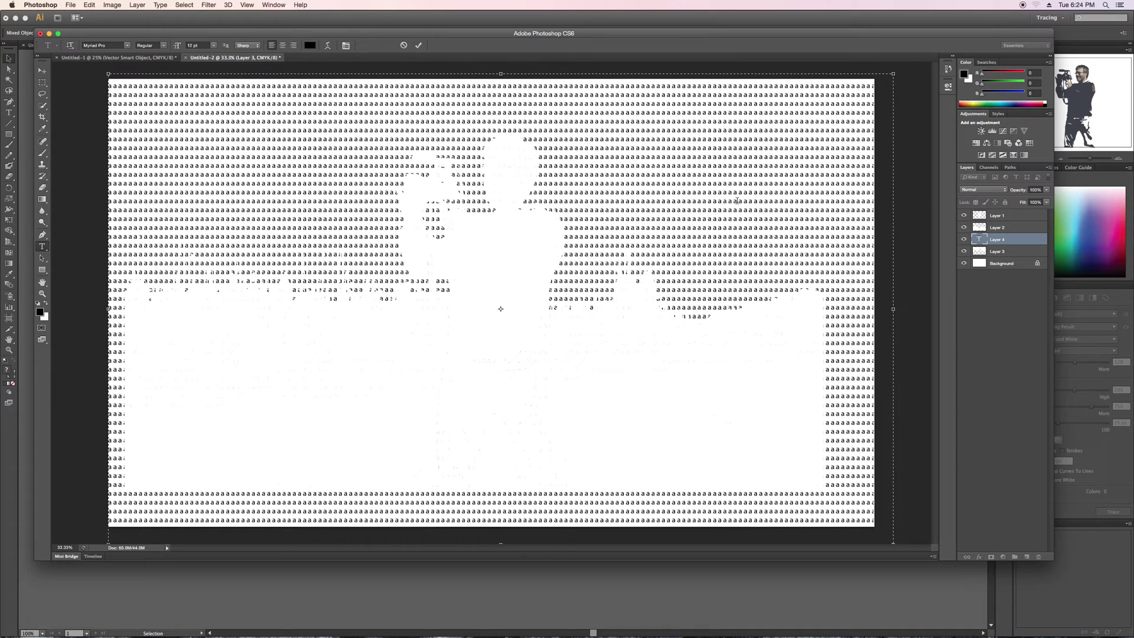
left_click(1014, 239)
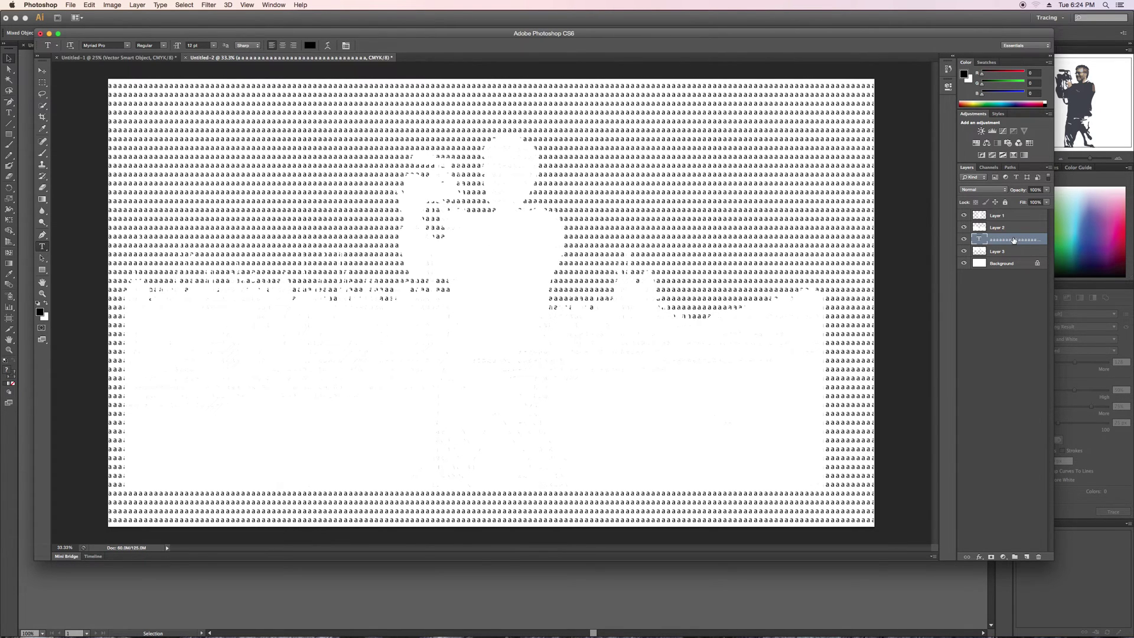
right_click(1014, 240)
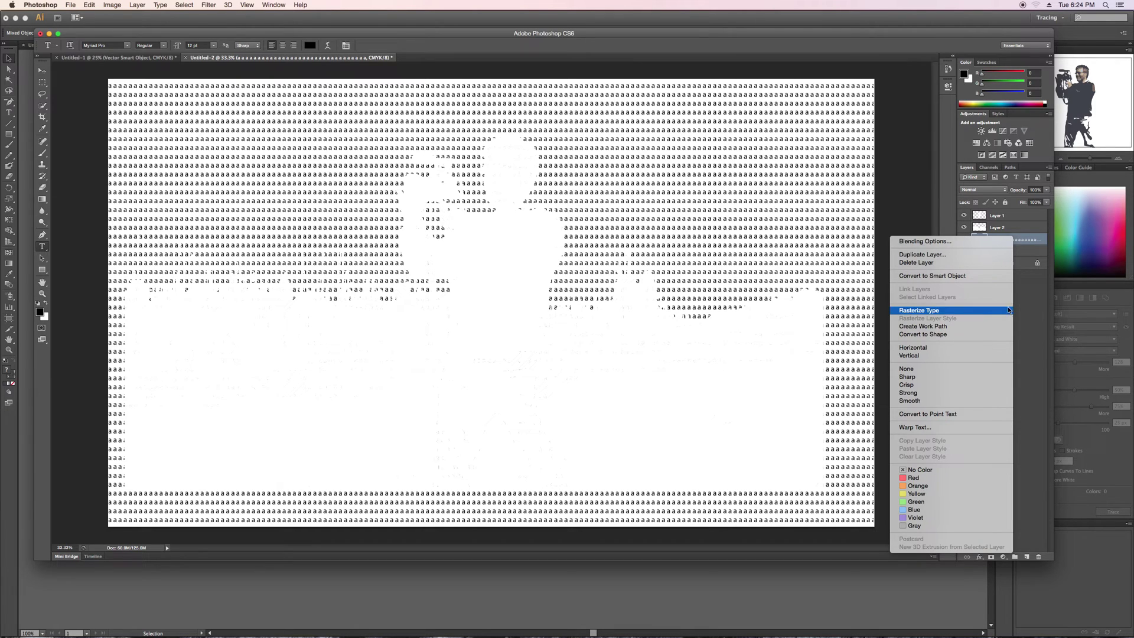
left_click(1027, 314)
right_click(1038, 239)
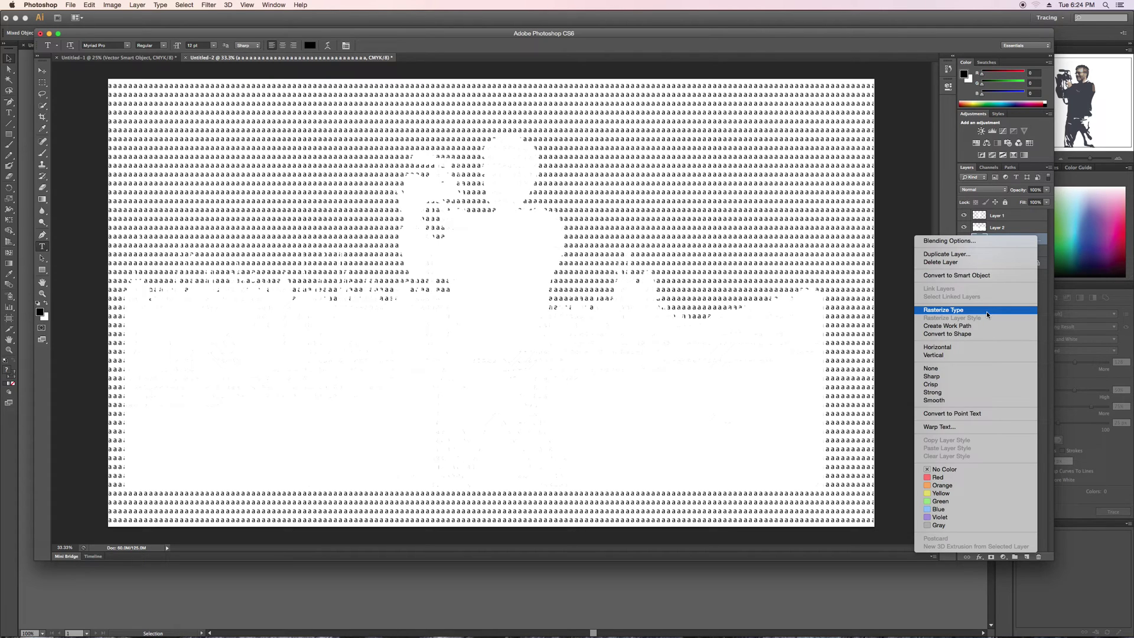
left_click(1041, 303)
right_click(1033, 238)
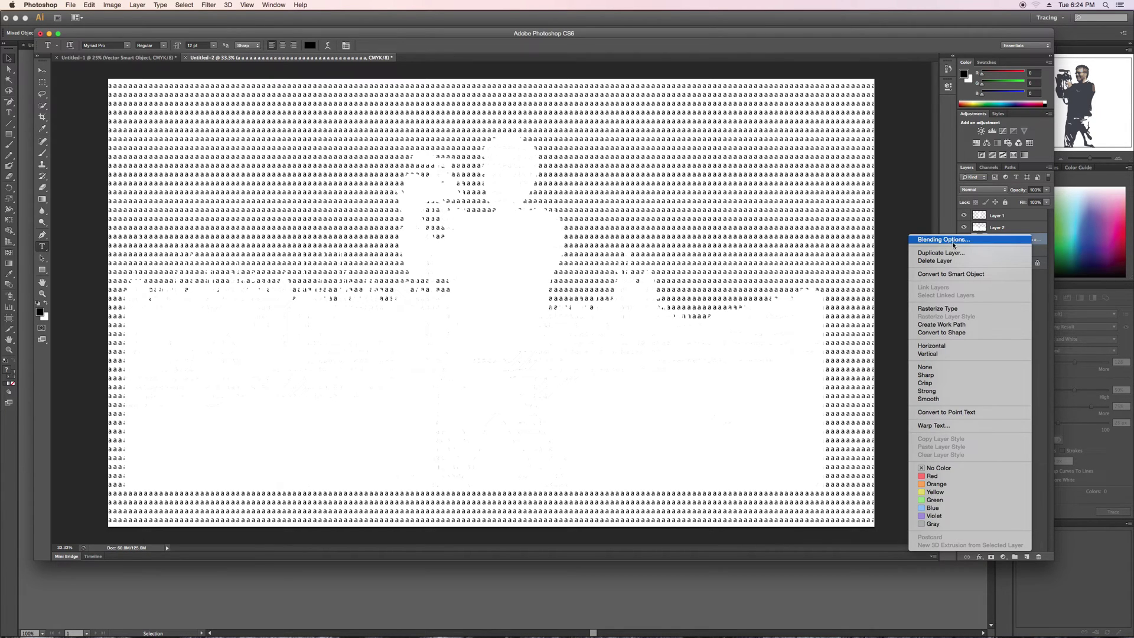
left_click(1037, 334)
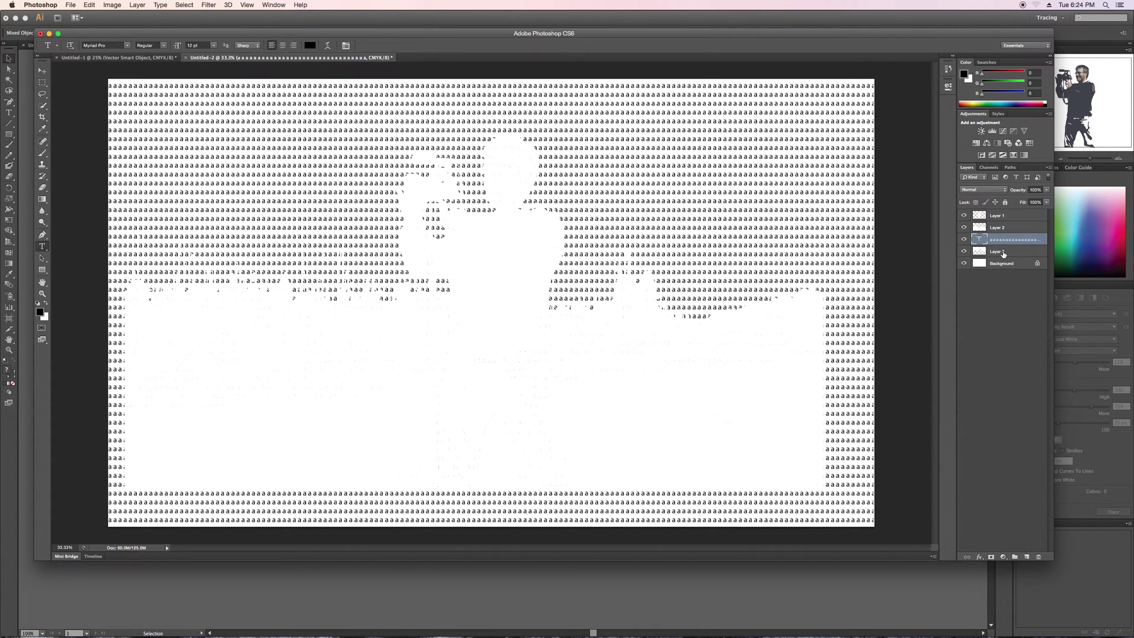
left_click(1004, 252)
right_click(979, 239)
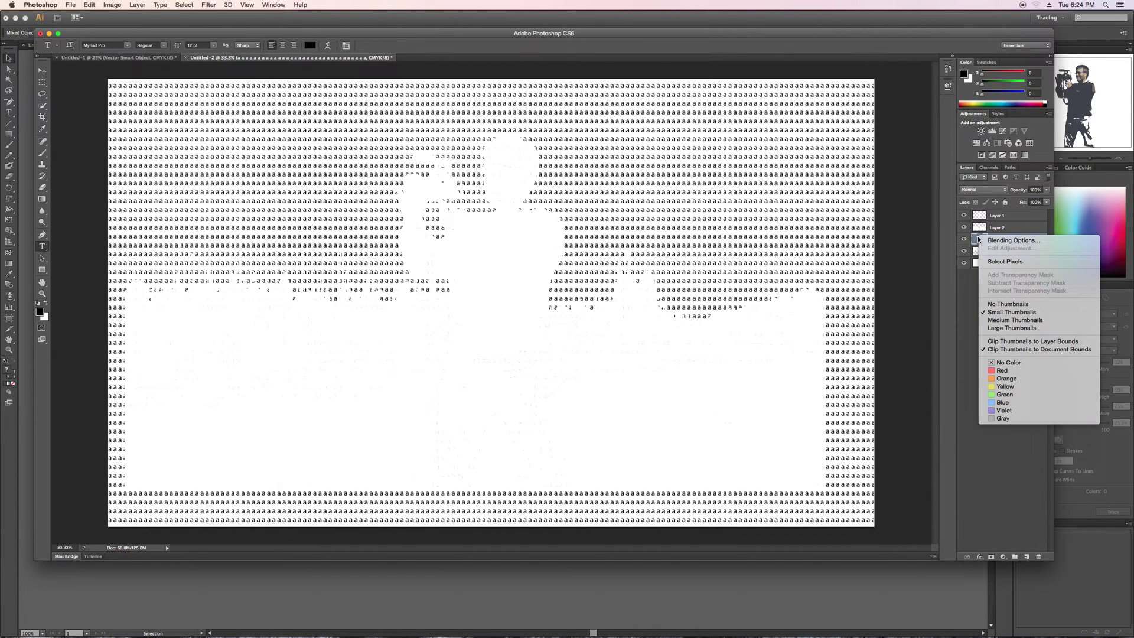
left_click(979, 291)
Convert the "a" text layer to a Smart Object and clip it to the sky silhouette layer.
right_click(1042, 240)
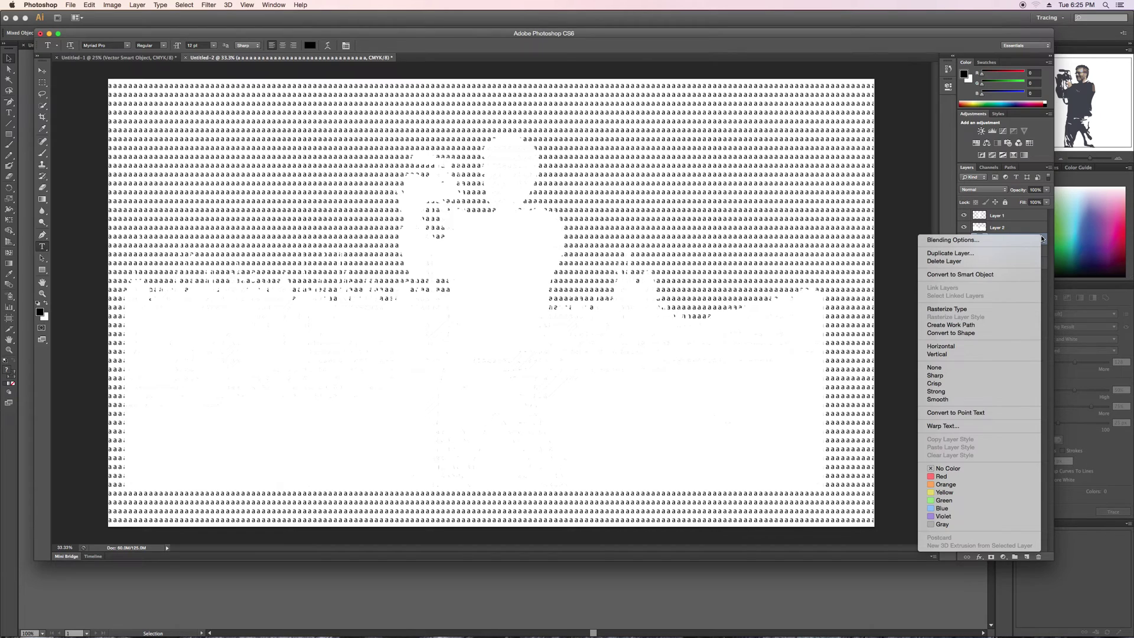
left_click(1008, 276)
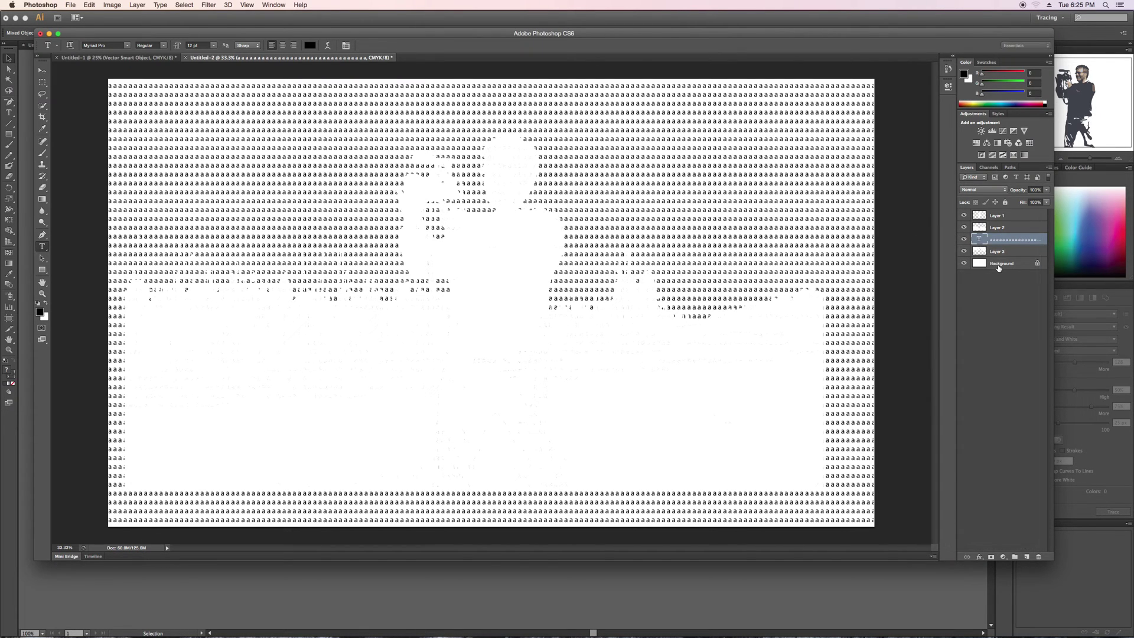
right_click(1020, 239)
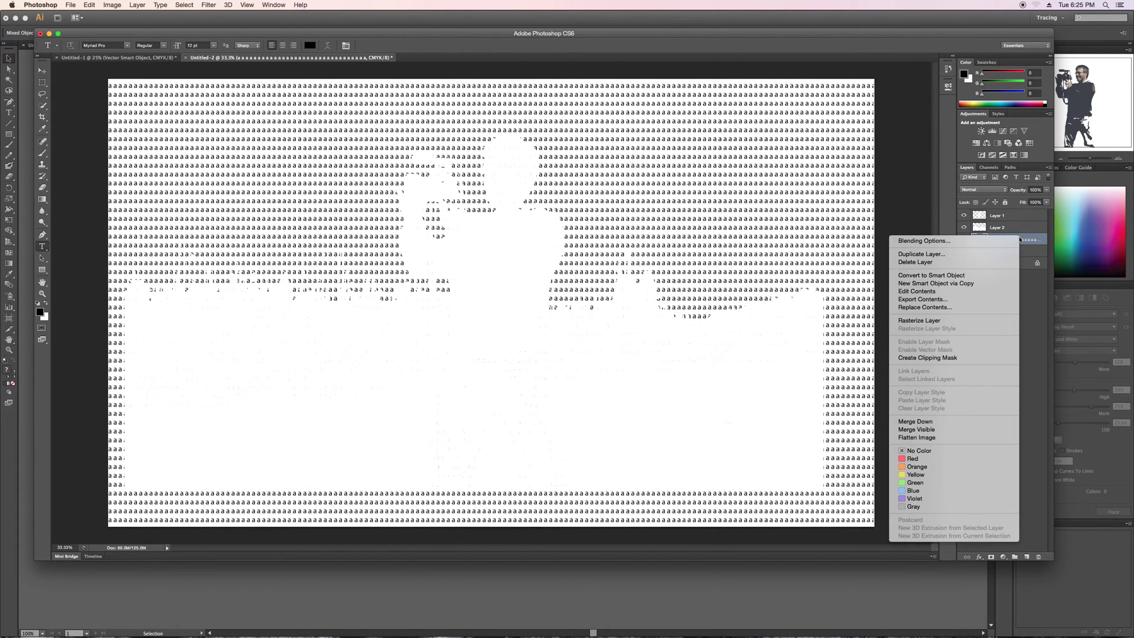
left_click(959, 356)
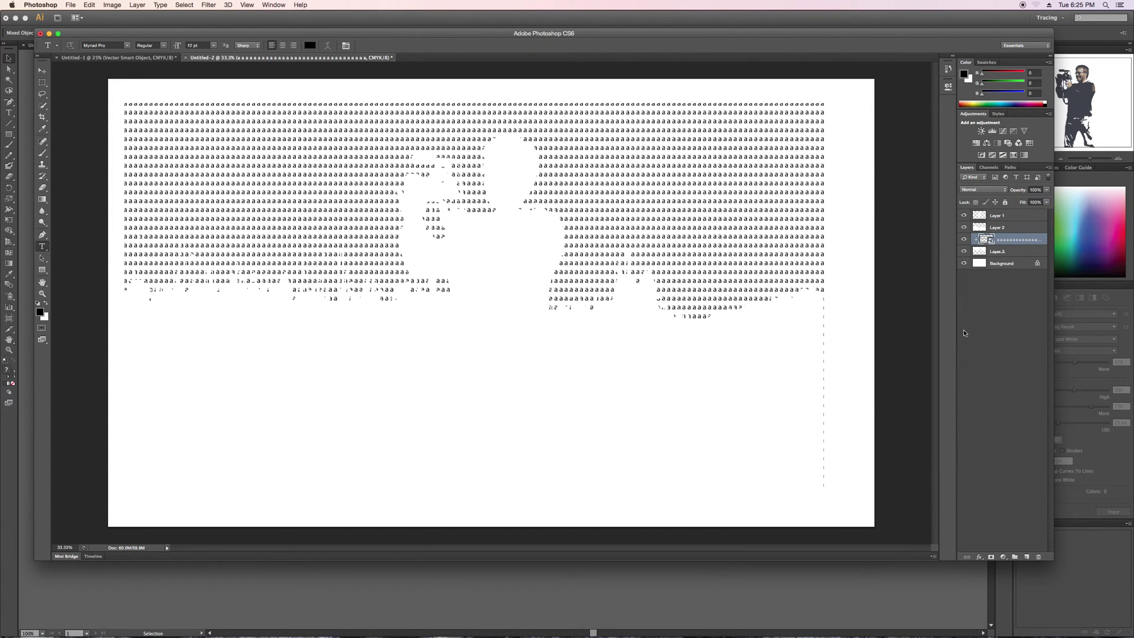
left_click(998, 229)
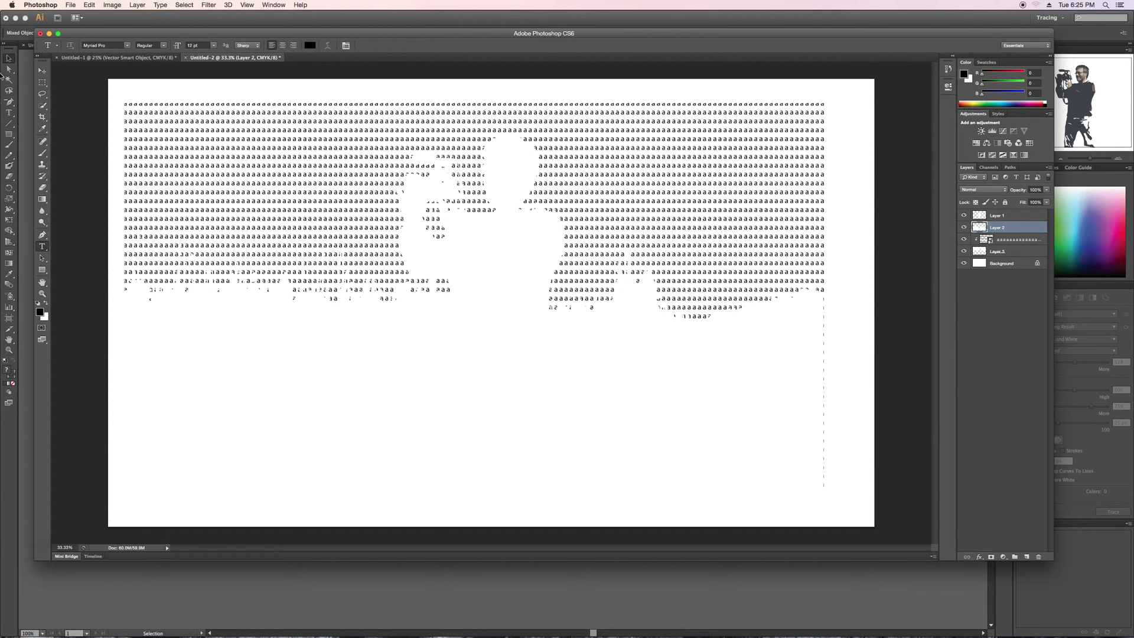
Duplicate the "a" text layer above the landscape silhouette layer and again above the person silhouette layer.
left_click(1016, 241)
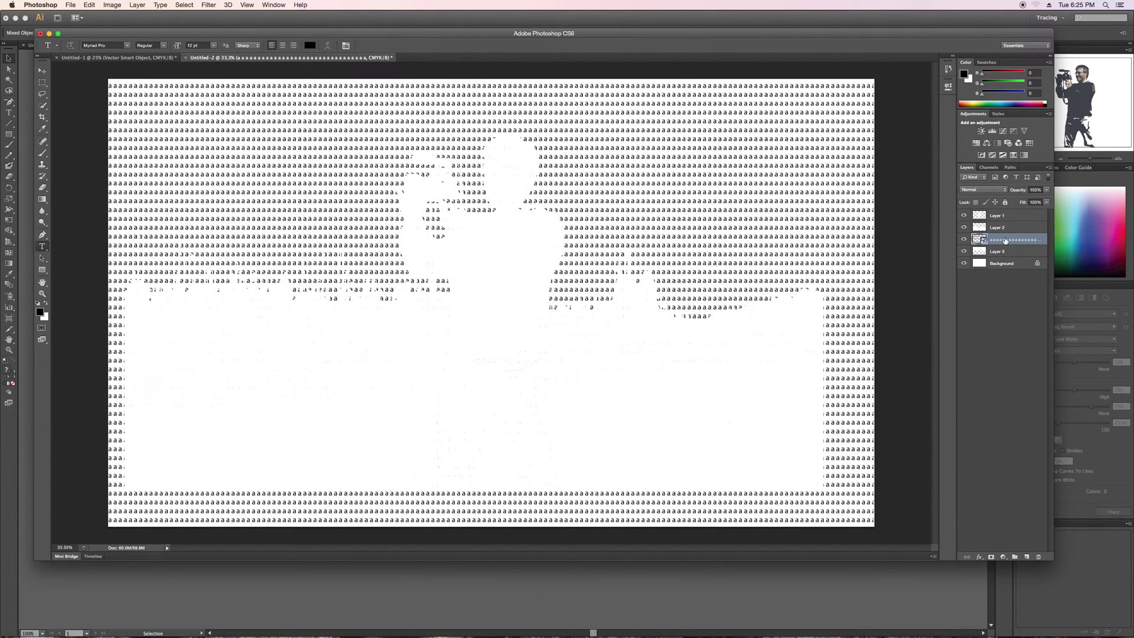
left_click_drag(1006, 240, 992, 225)
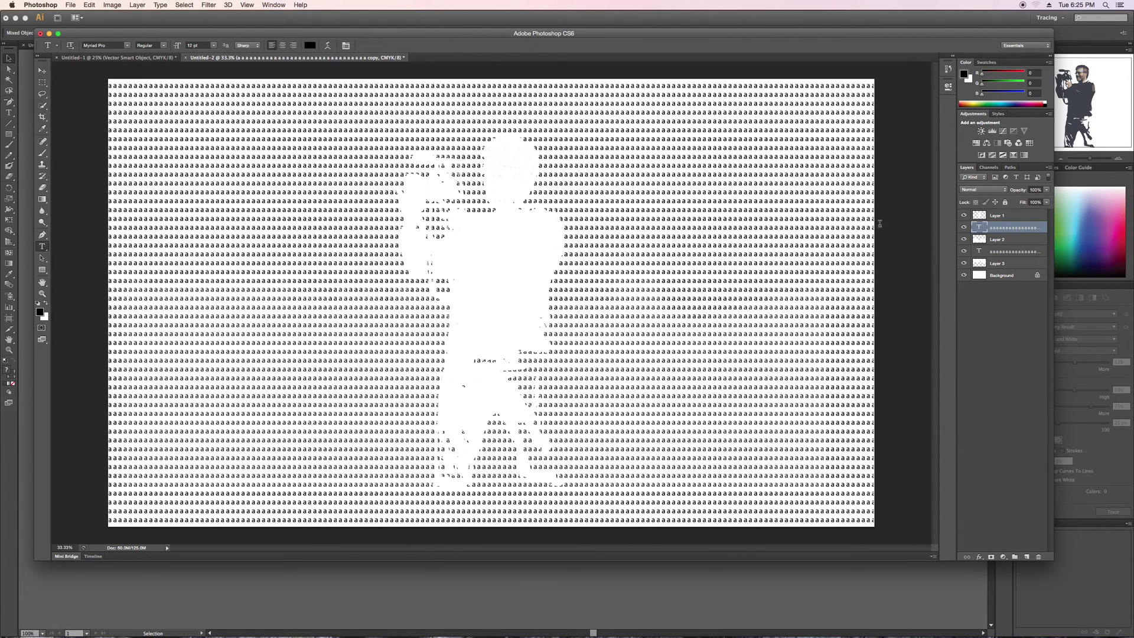
left_click_drag(1012, 230, 1013, 211)
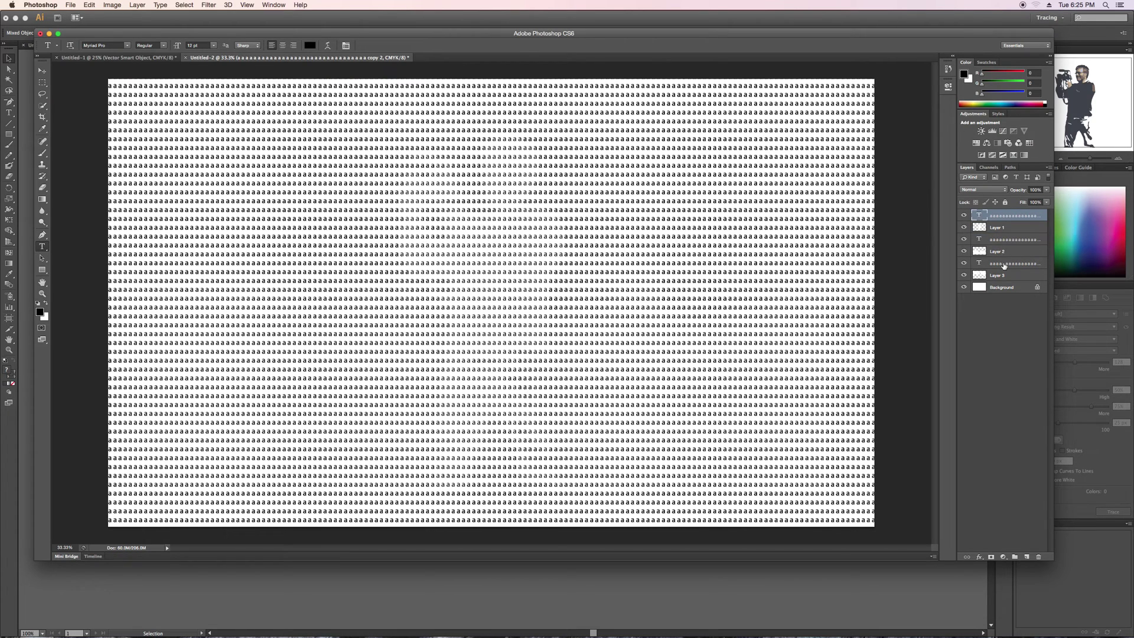
Convert the sky's text layer to a Smart Object, and replace the landscape text layer's contents with the copied "x" characters.
left_click(1005, 264)
right_click(1006, 266)
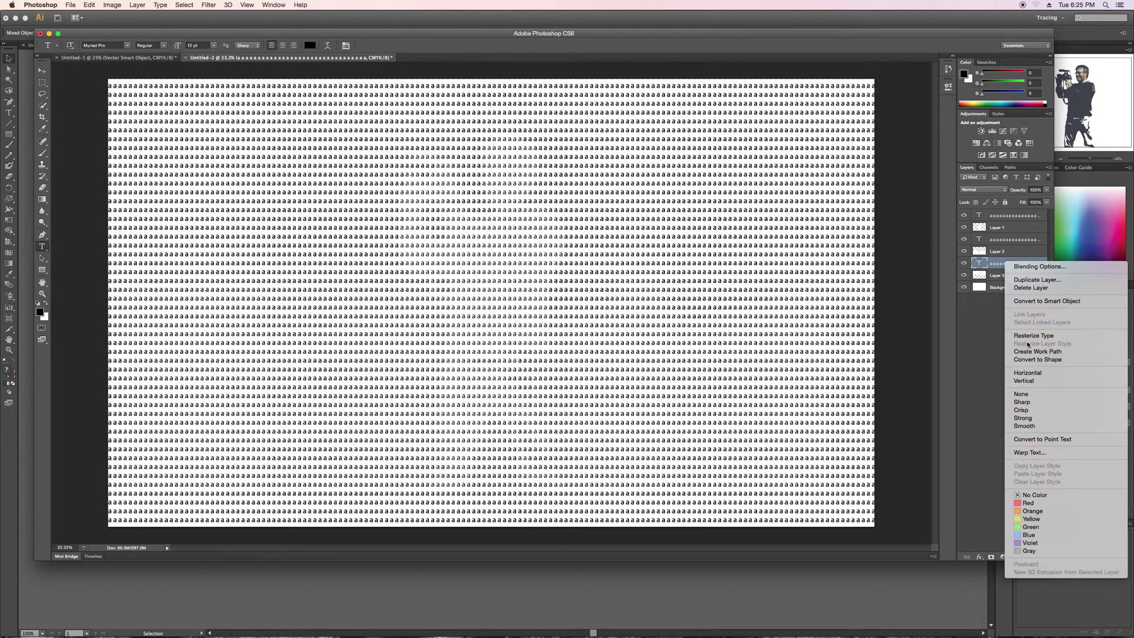
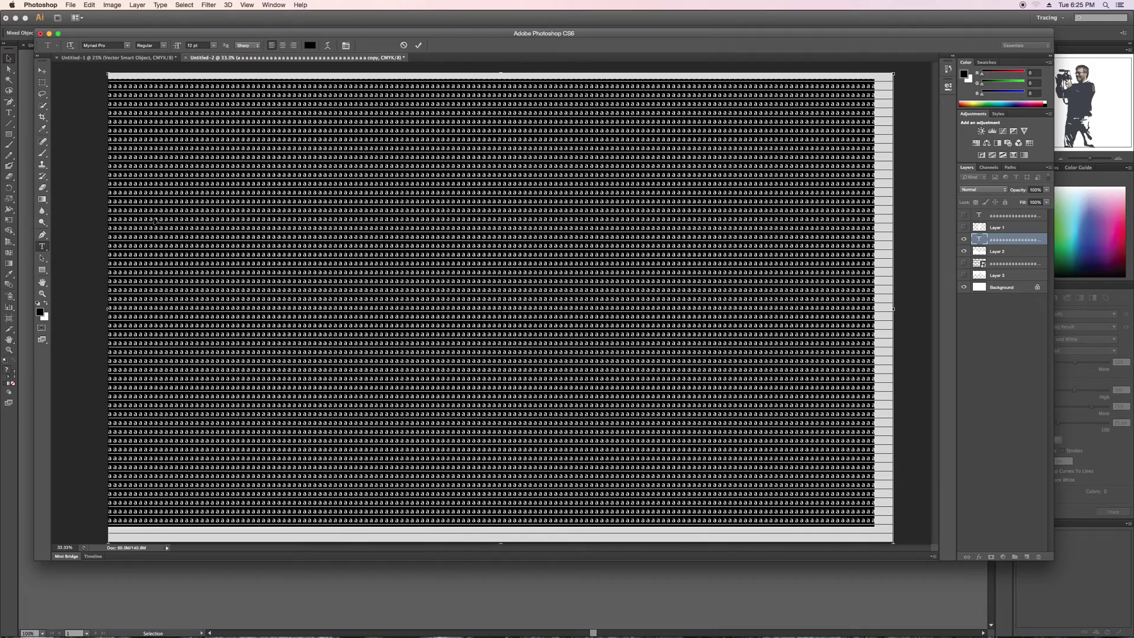
key("ctrl+v")
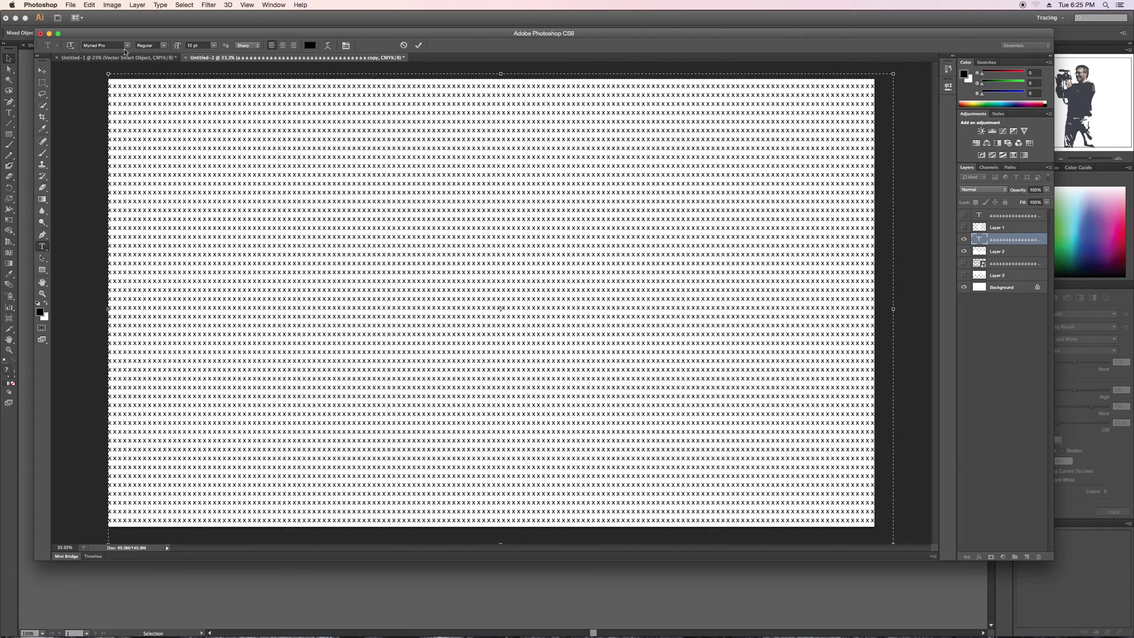
Commit the "x" text, convert its layer to a Smart Object, and clip it to the landscape silhouette layer.
key("ctrl+a")
left_click(41, 71)
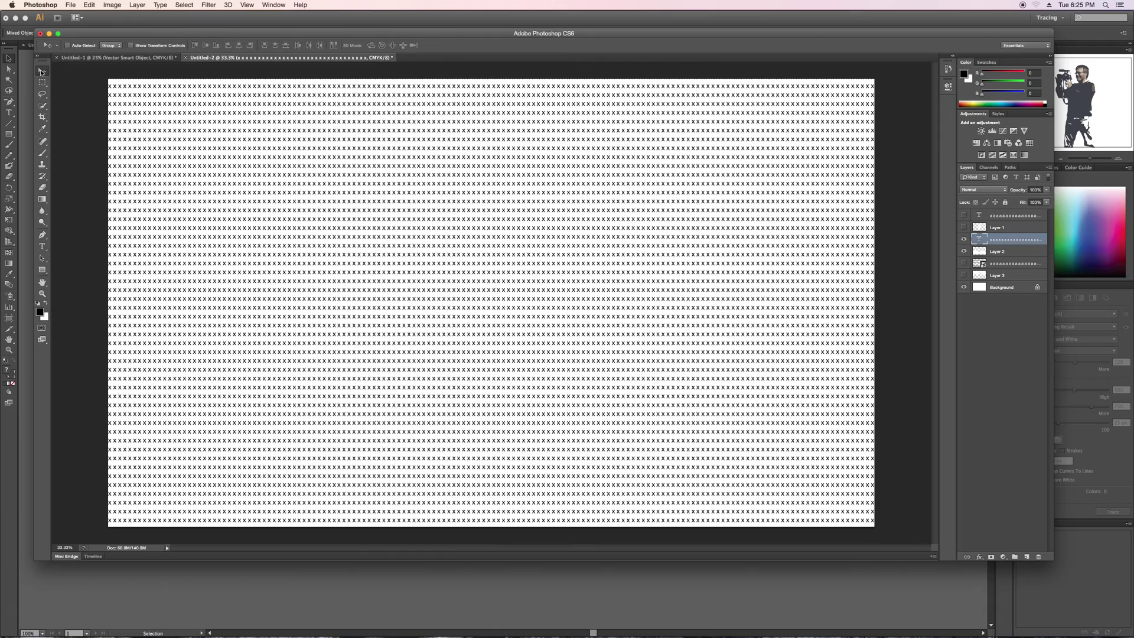
right_click(1008, 241)
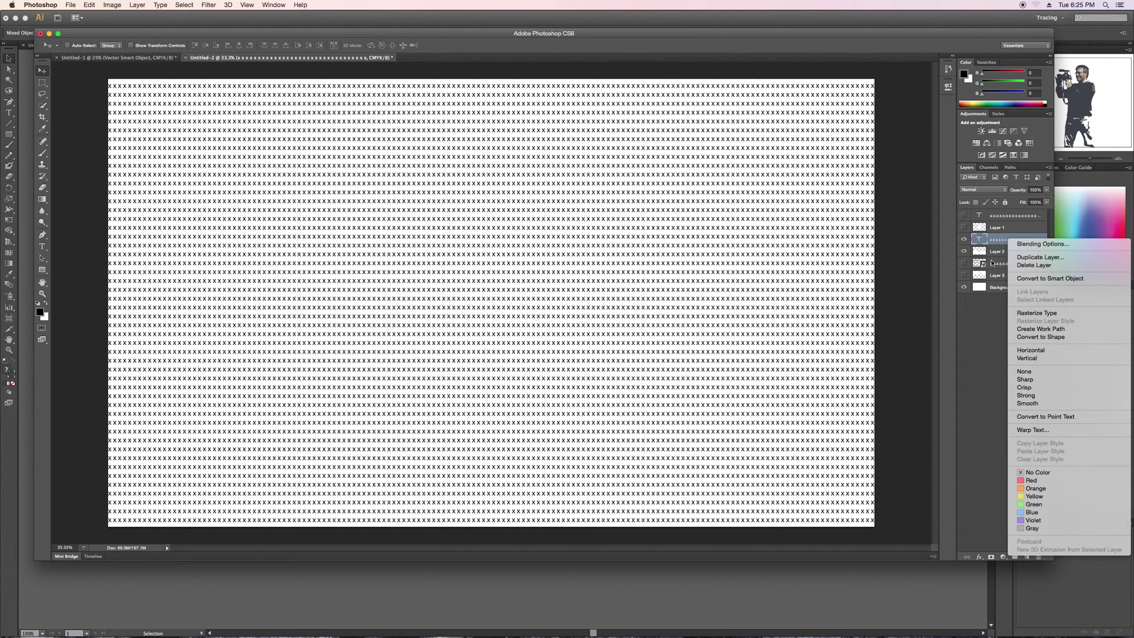
left_click(1050, 278)
right_click(1016, 241)
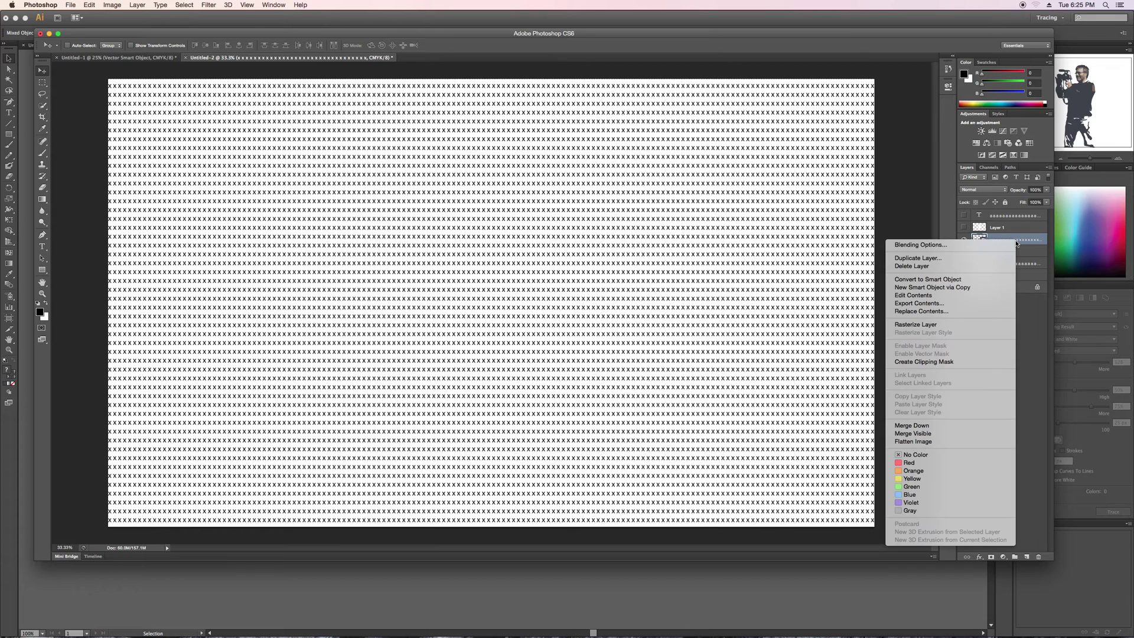
left_click(969, 362)
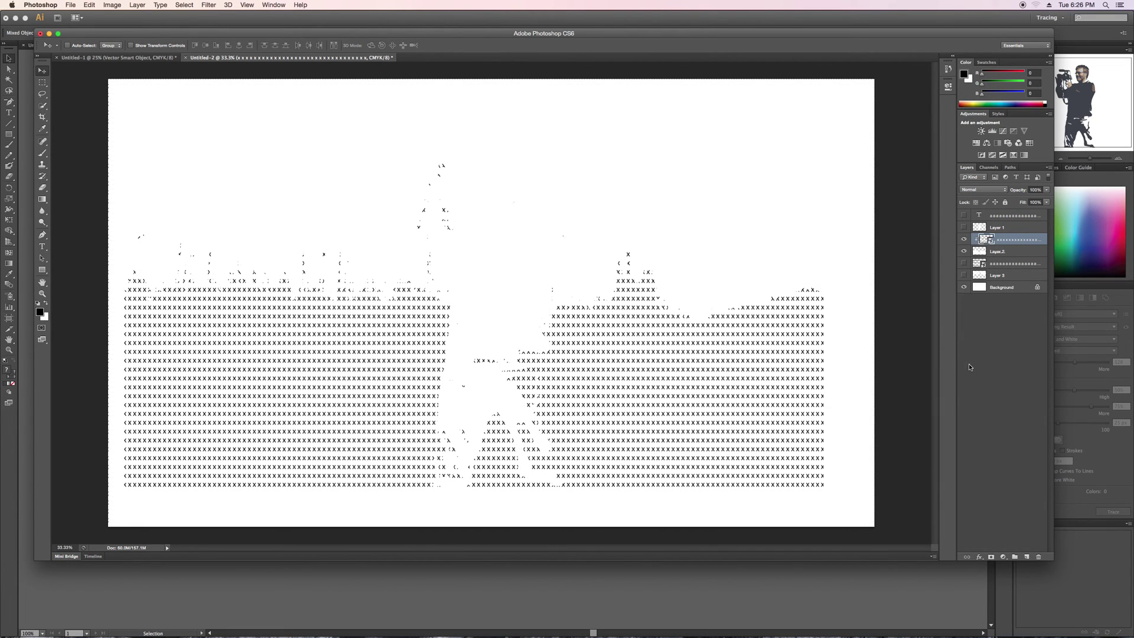
Show the sky silhouette and its "a" Smart Object again, and clip the "a" layer to the sky silhouette.
left_click(964, 275)
left_click(964, 264)
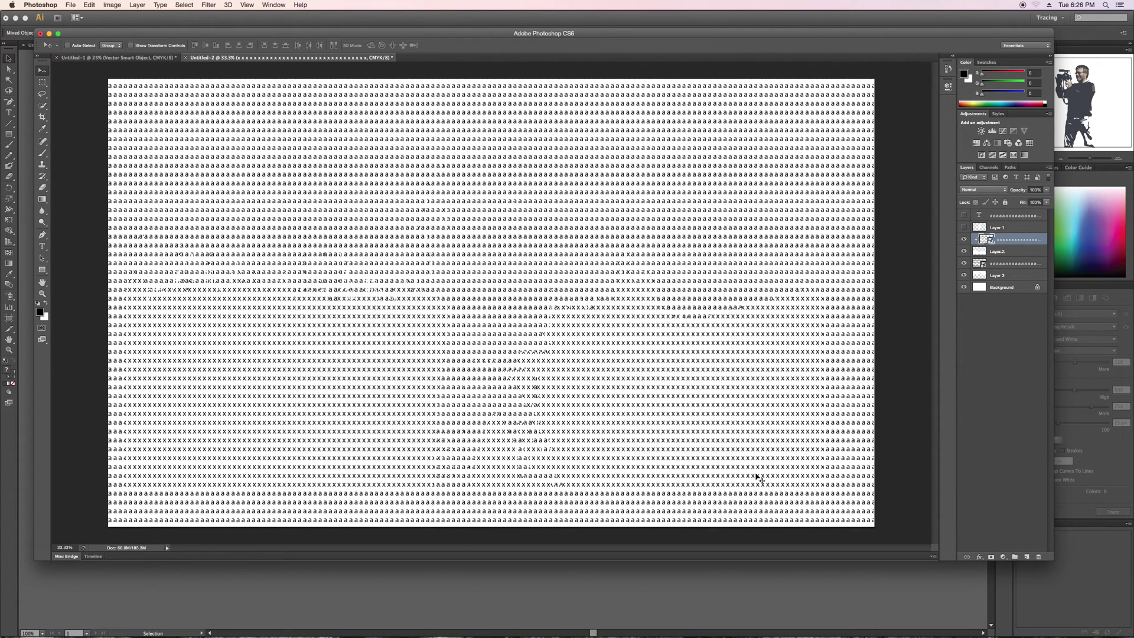
left_click(996, 264)
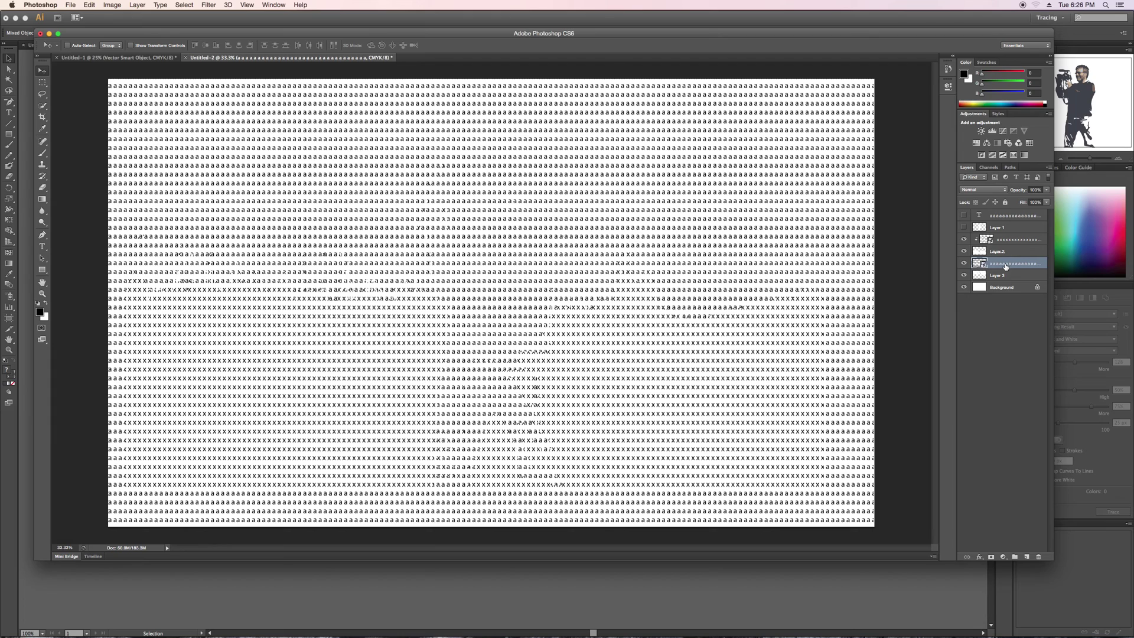
right_click(996, 265)
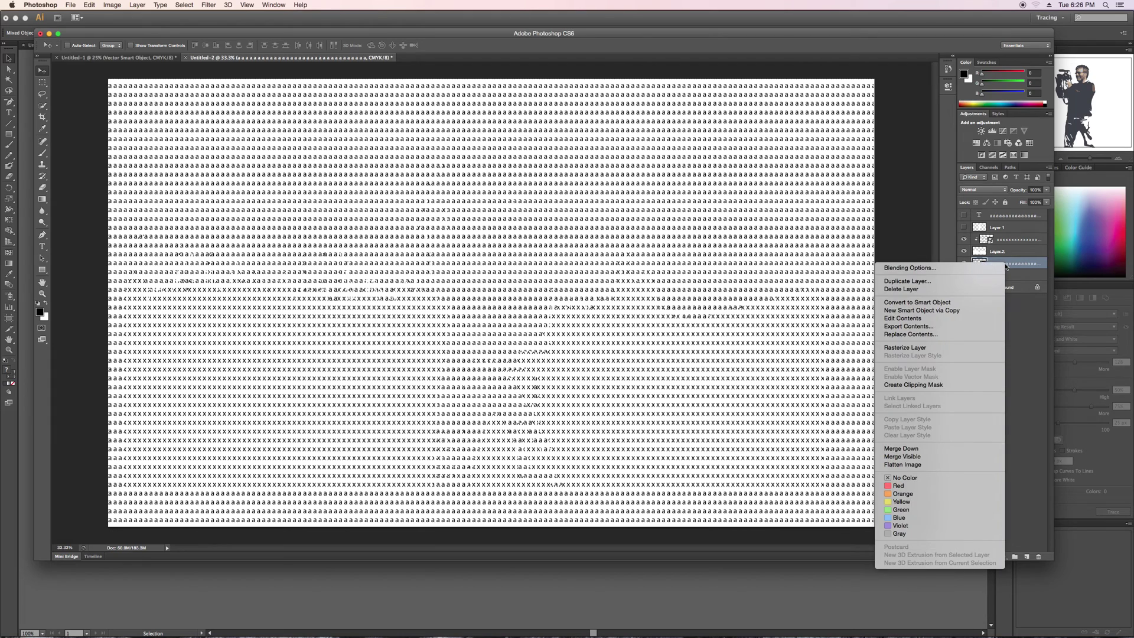
left_click(946, 384)
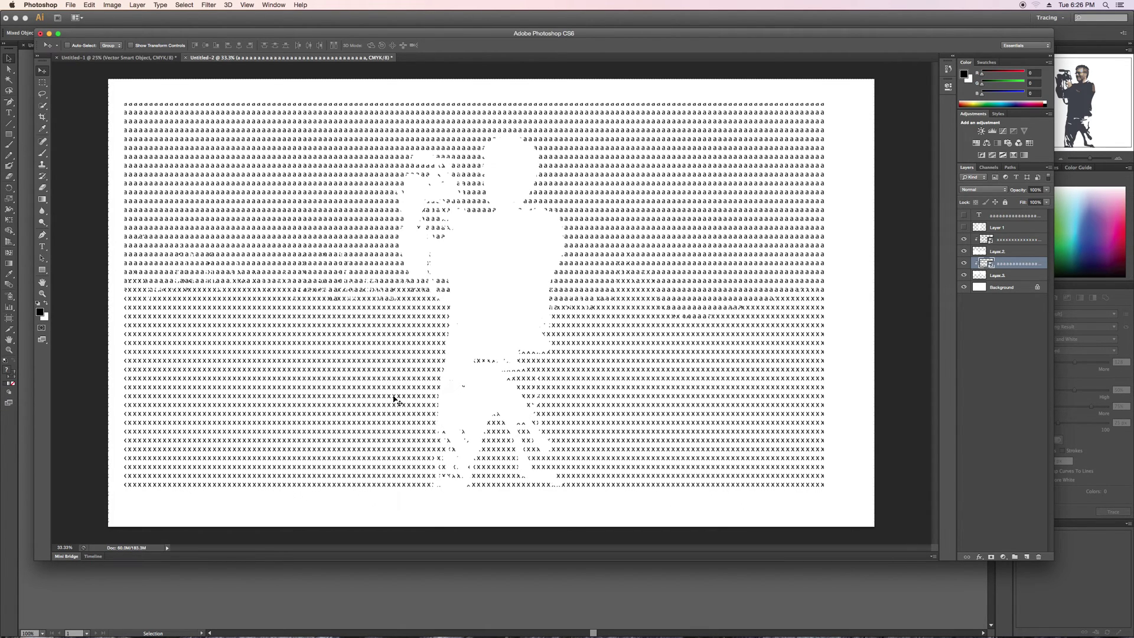
Edit the "x" Smart Object's contents to give its text a bolder font style, and save the change back to the main document.
double_click(984, 240)
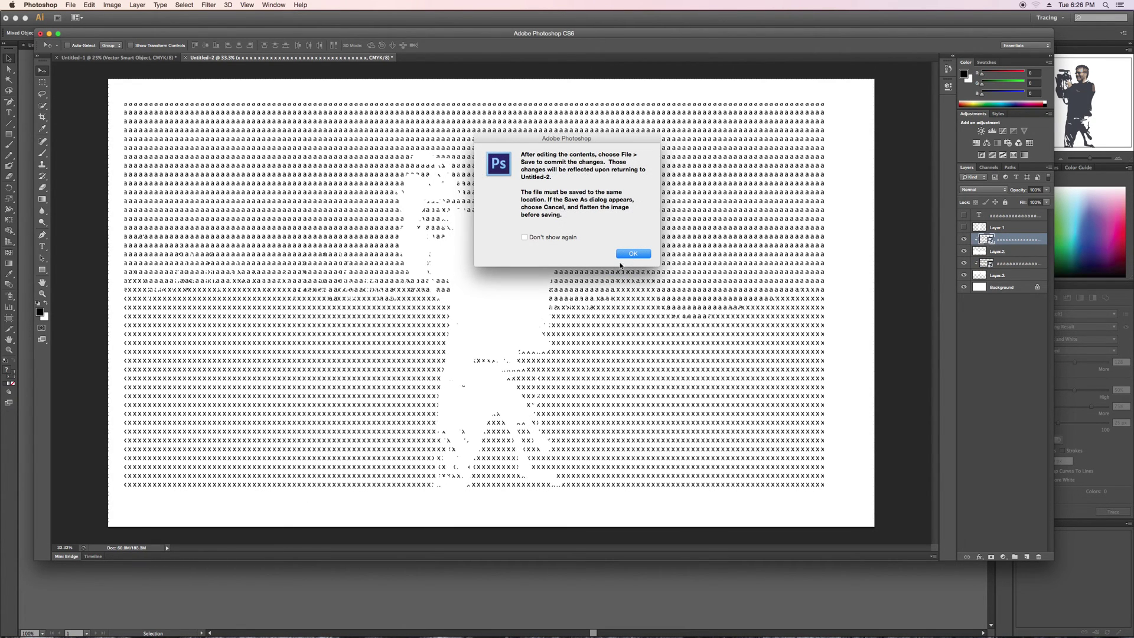
left_click(633, 253)
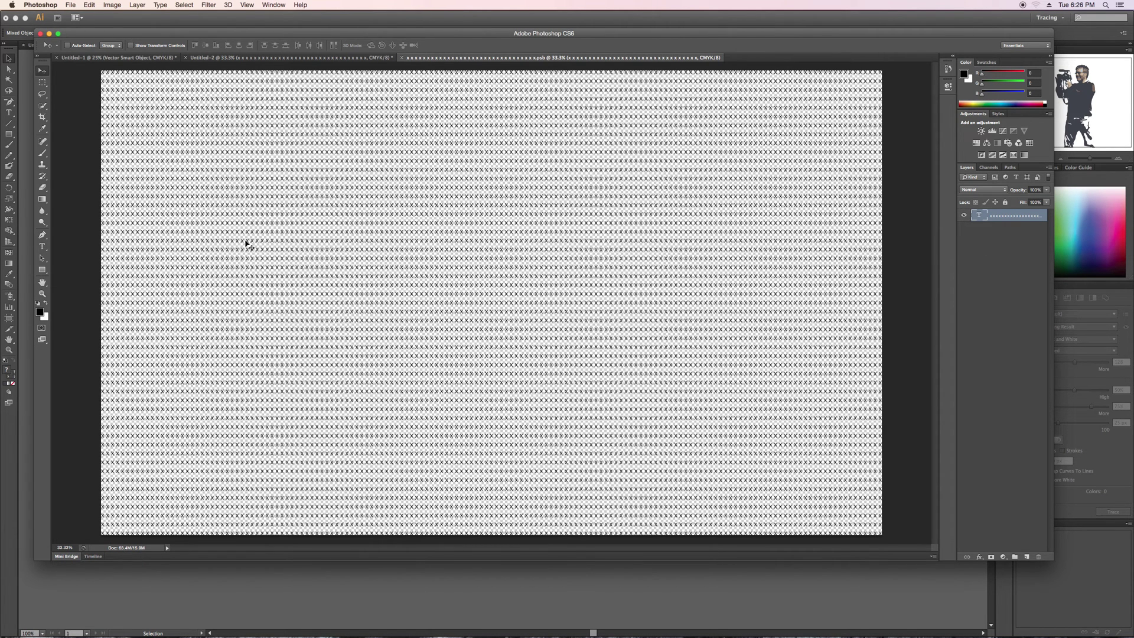
double_click(978, 215)
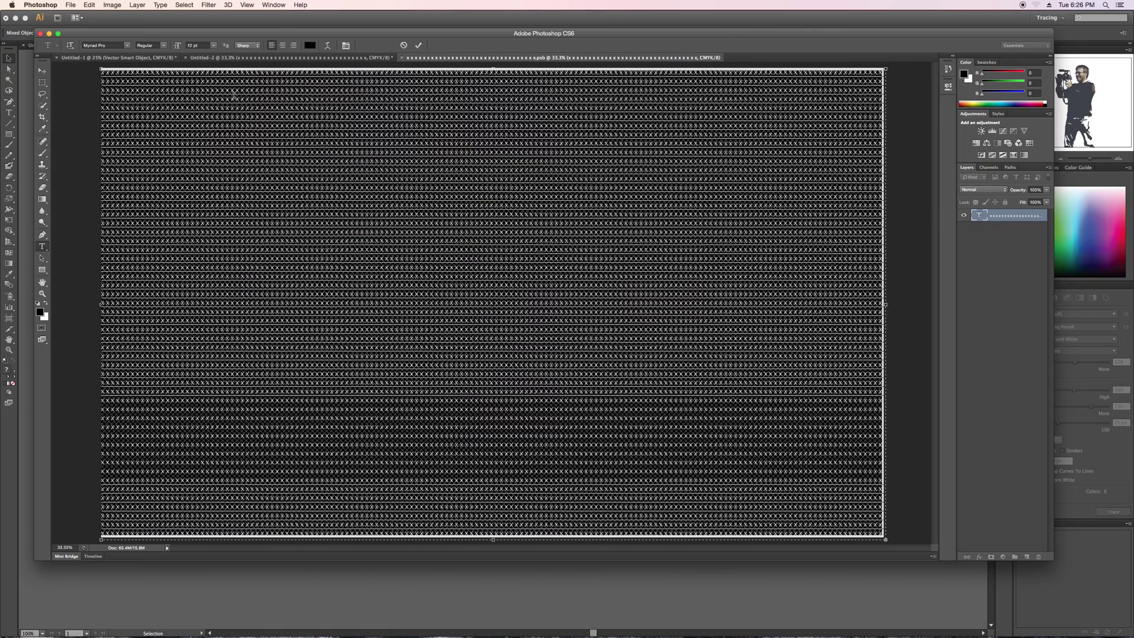
left_click(163, 47)
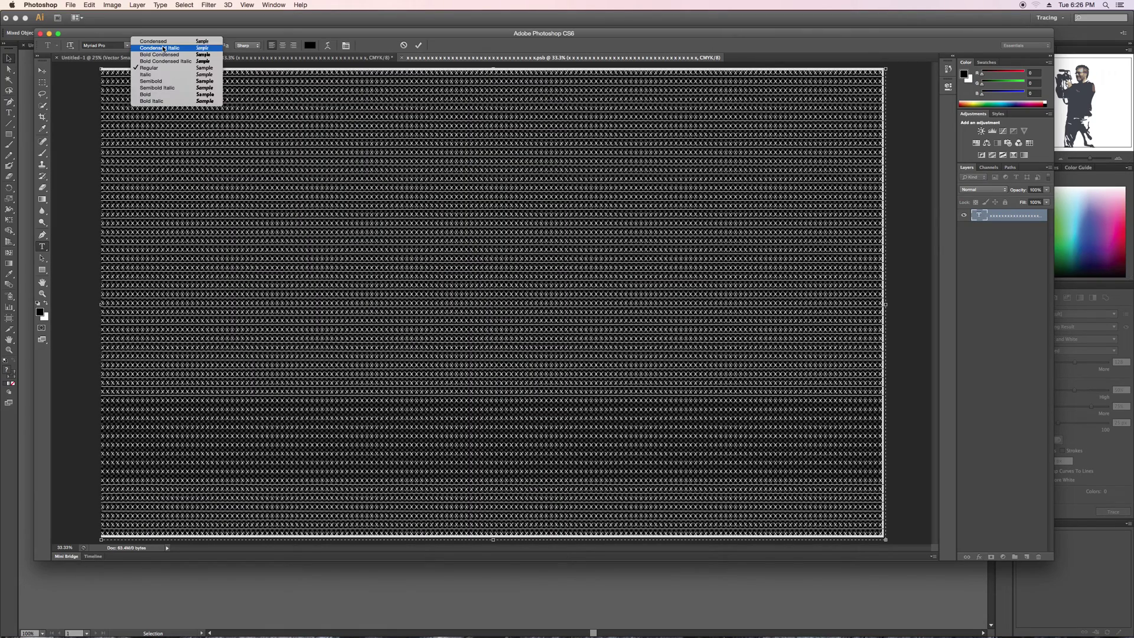
left_click(67, 74)
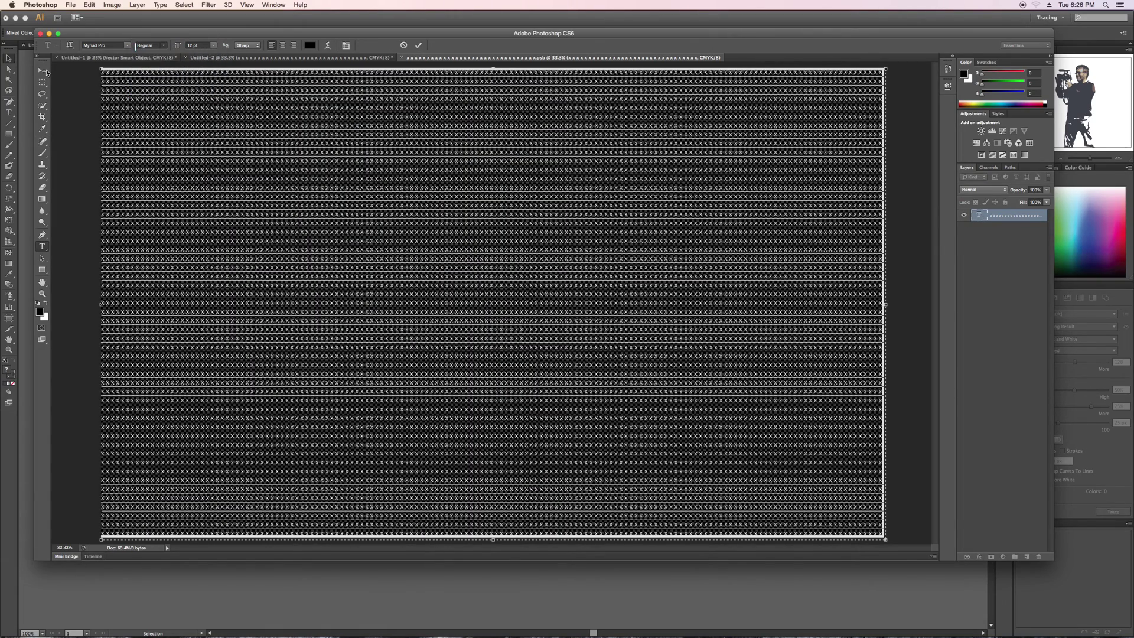
left_click(44, 71)
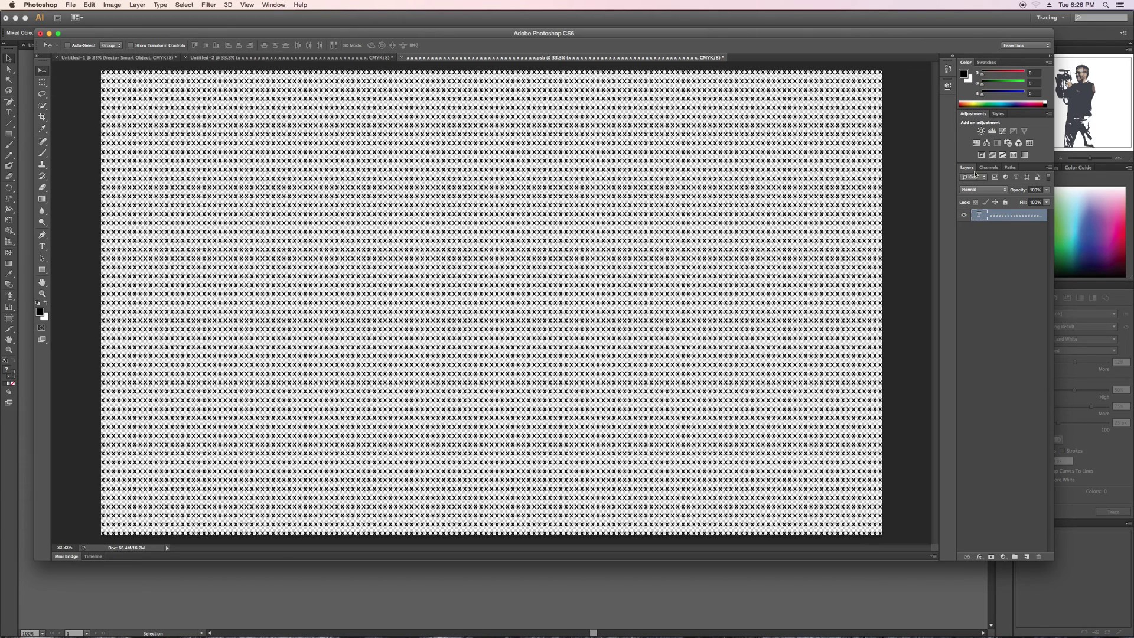
key("super+s")
left_click(402, 58)
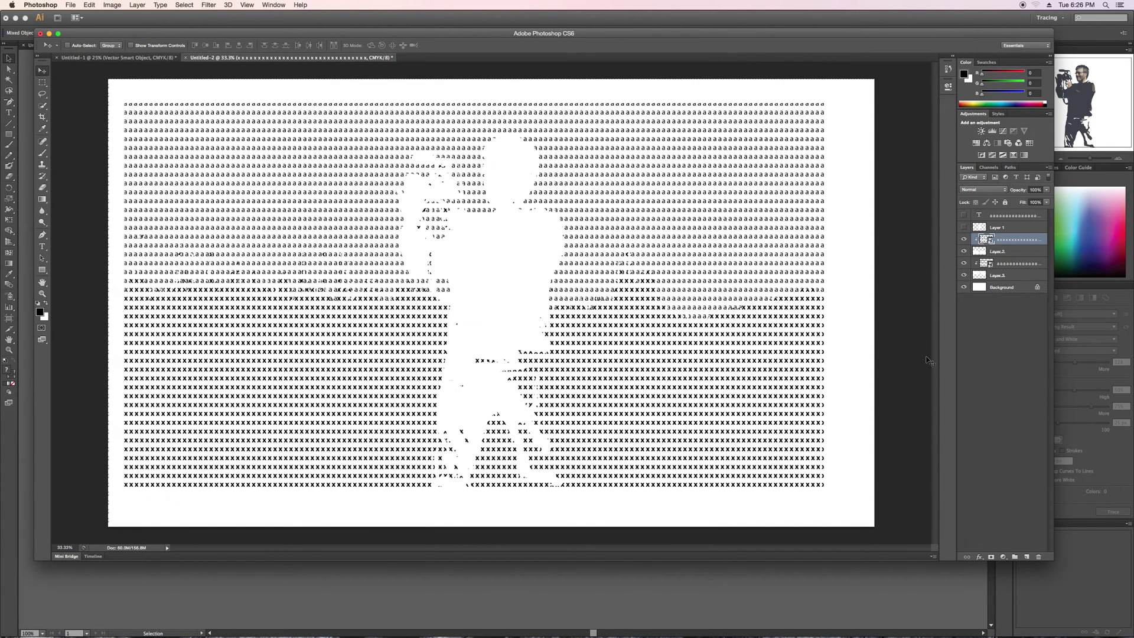
Show the person silhouette and its text layer, select that text layer, and hide the landscape and sky layers.
left_click(964, 228)
left_click(964, 215)
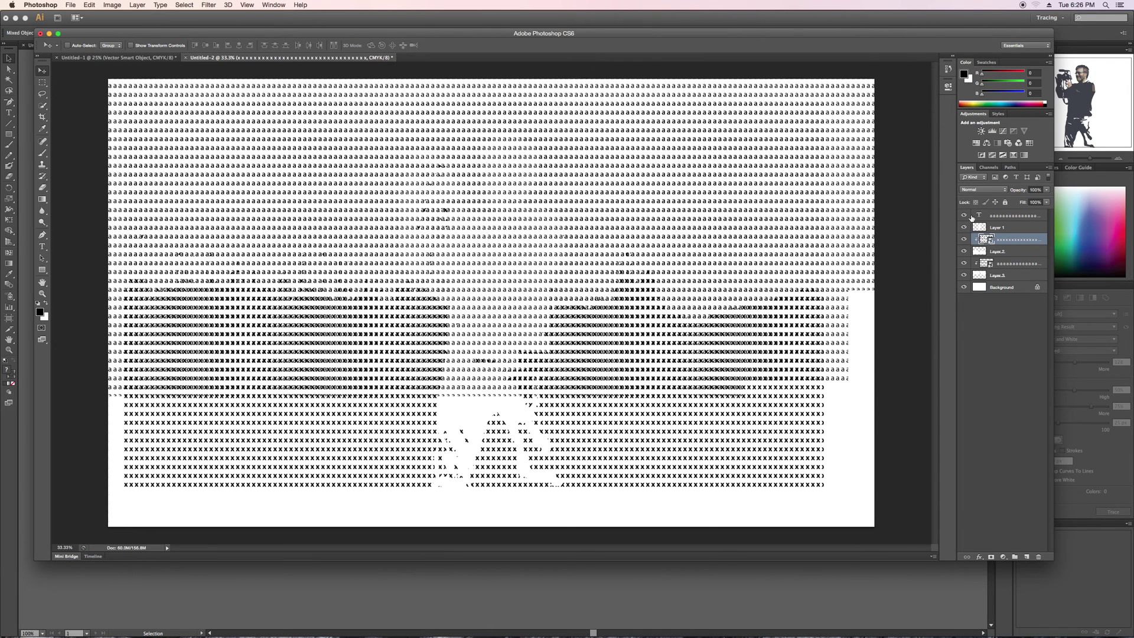
left_click(991, 216)
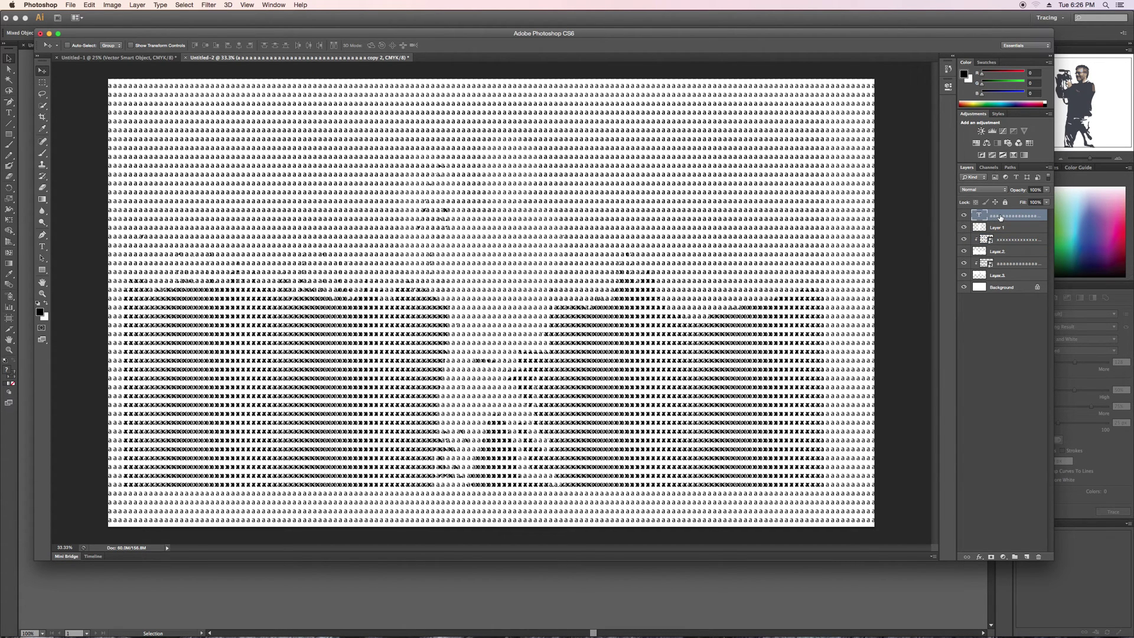
left_click_drag(963, 239, 964, 275)
Delete all the "a" characters from the person's text layer and set its font style to Bold Italic.
left_click(43, 247)
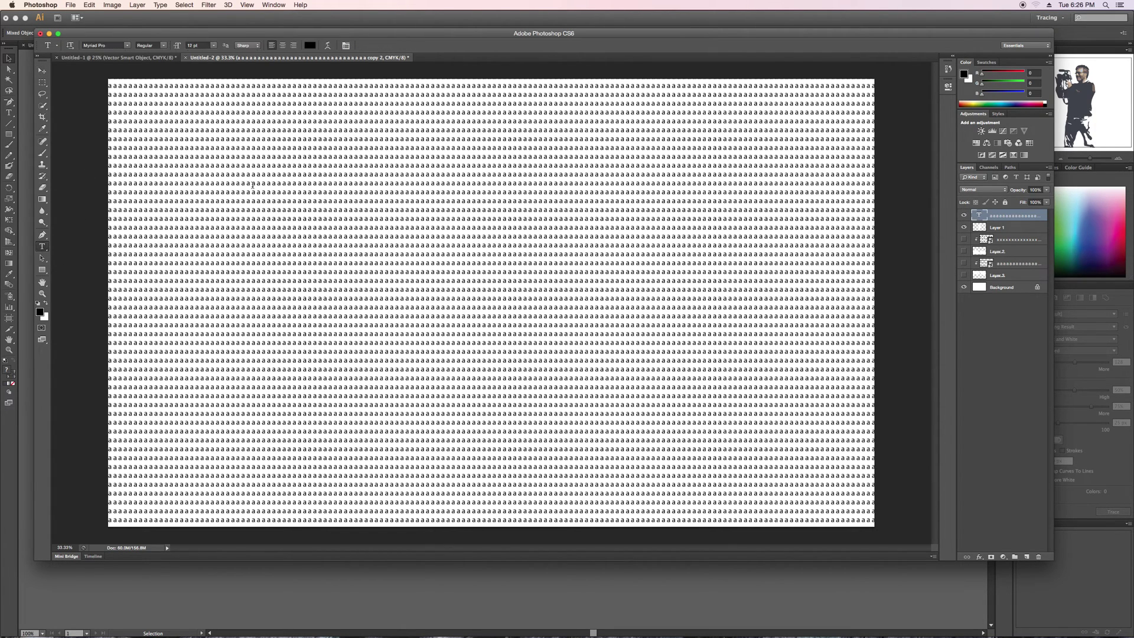
left_click(254, 189)
key("super+a")
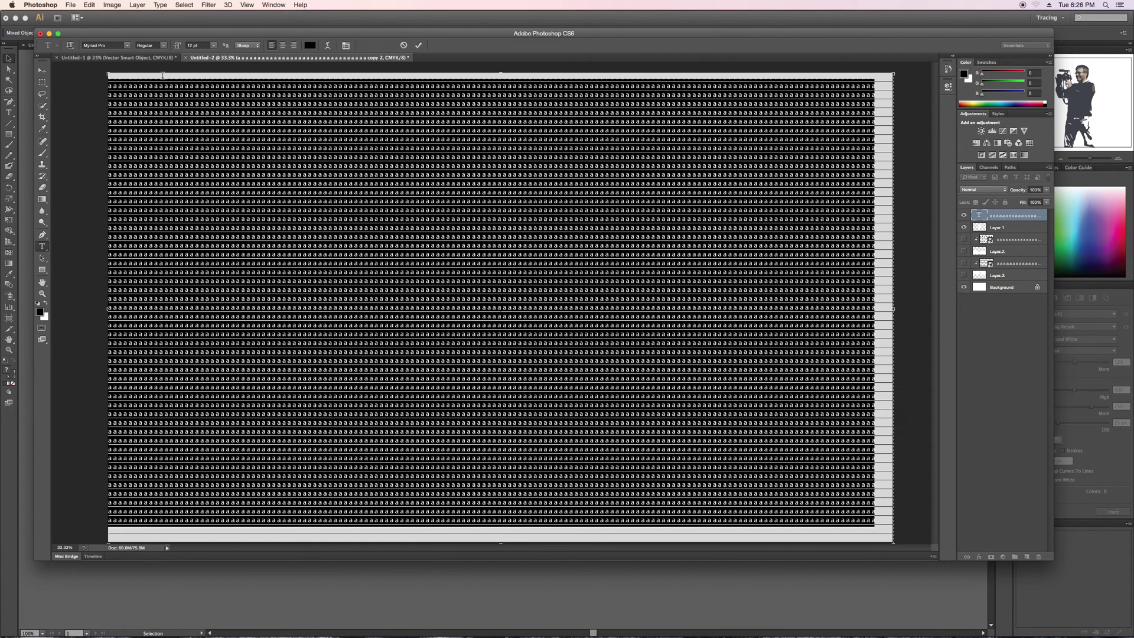
key("super+Tab")
key("BackSpace")
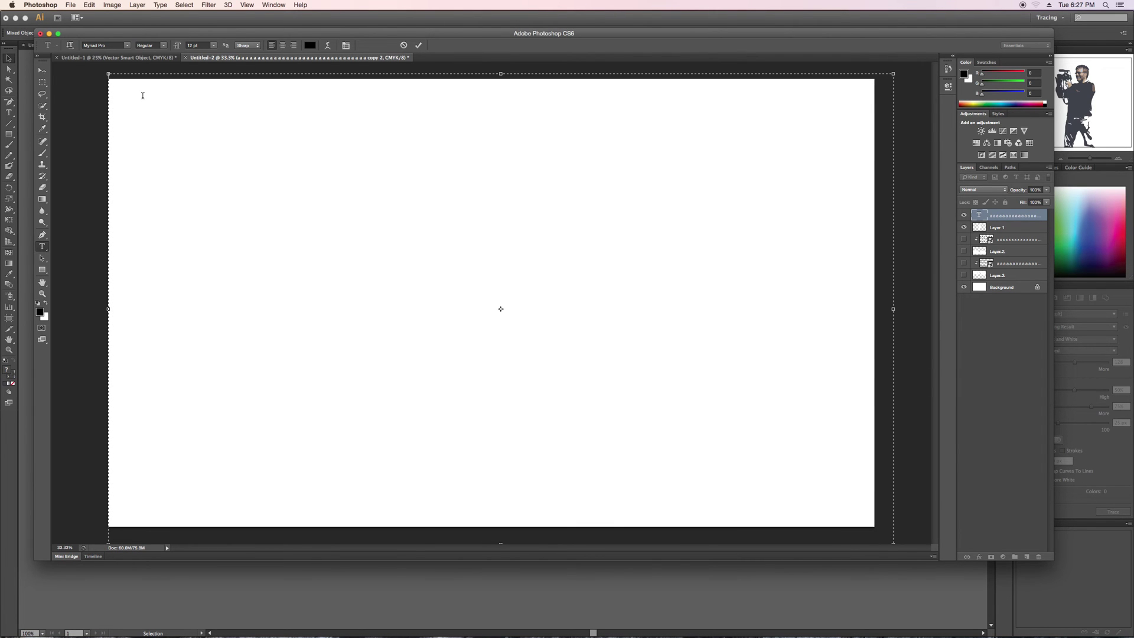
left_click(127, 45)
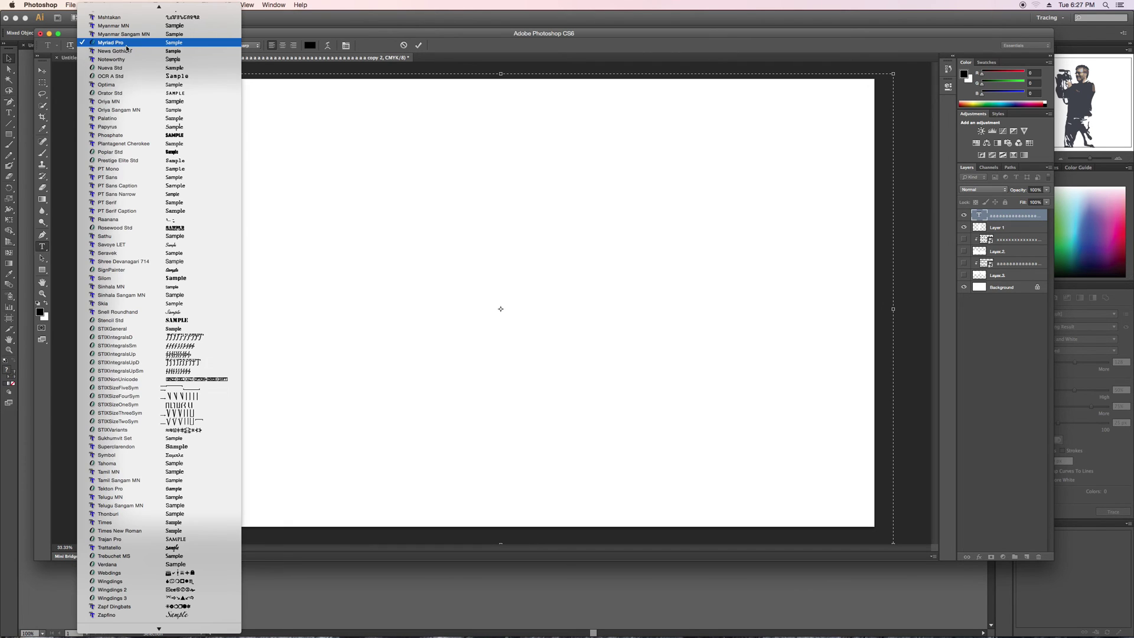
left_click(383, 176)
left_click(166, 49)
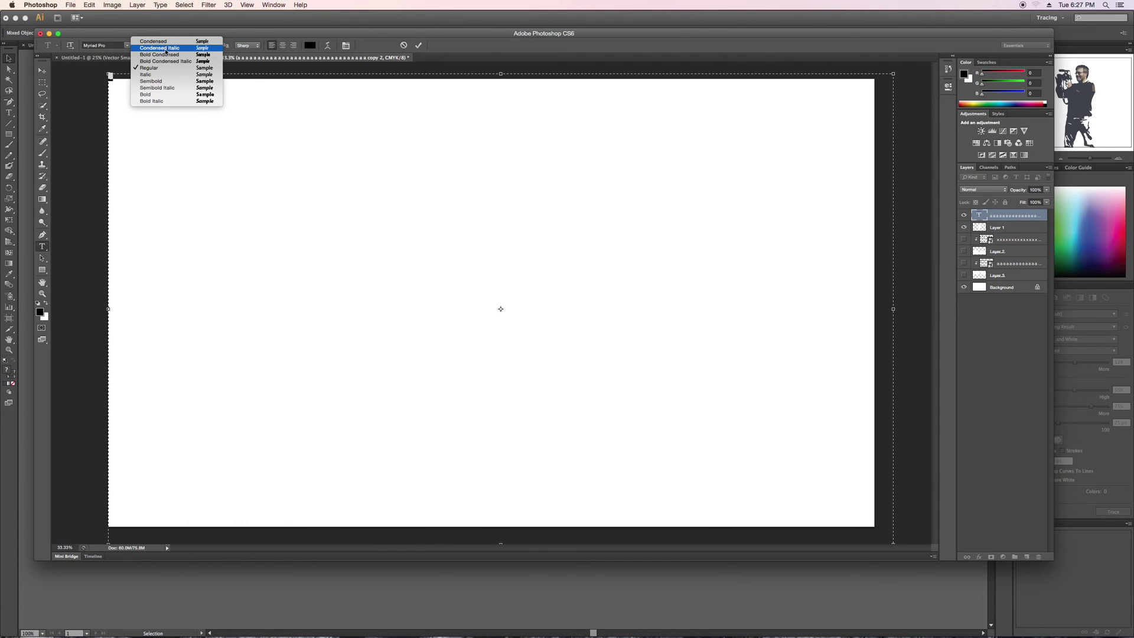
left_click(157, 101)
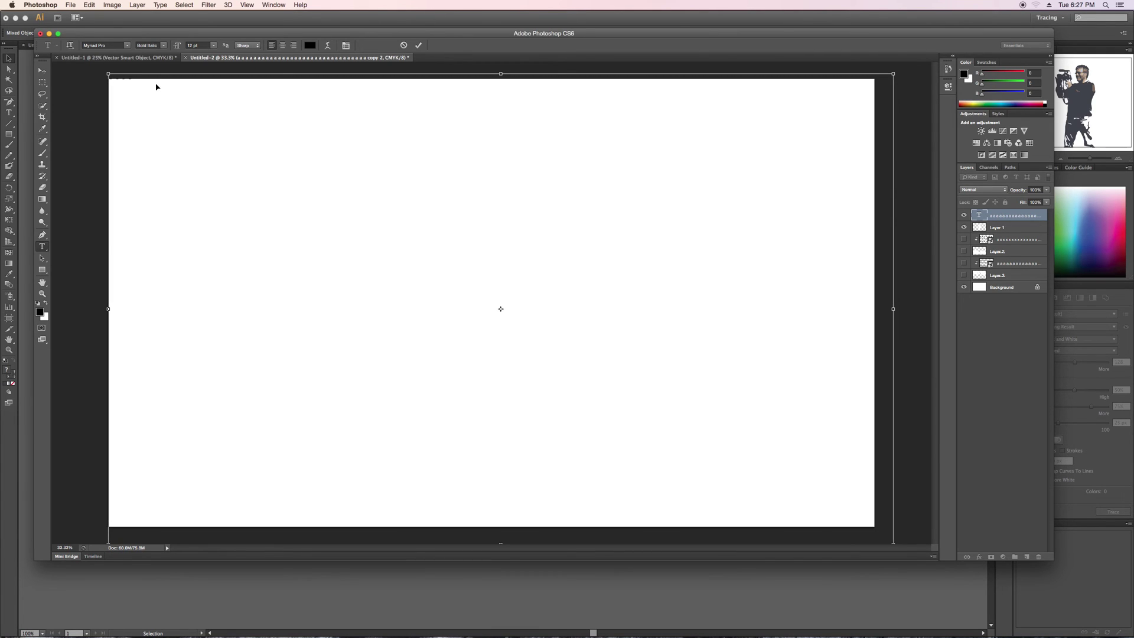
Fill the person's text box with repeated "G" characters by copying and pasting growing blocks, and commit the text.
key("ctrl+a")
key("ctrl+v")
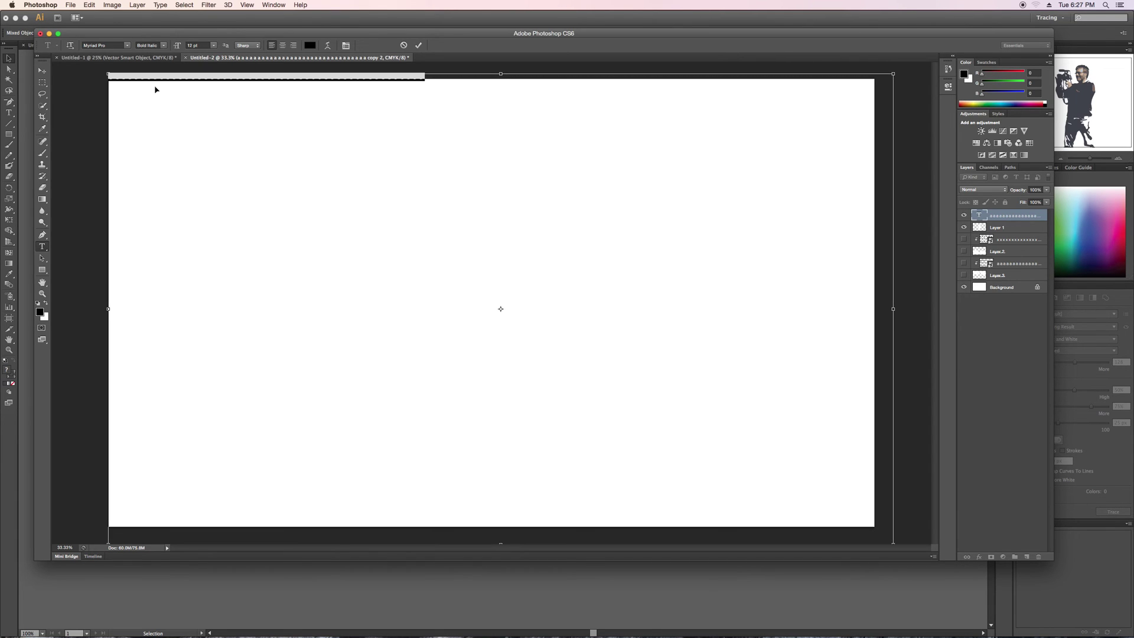
key("ctrl+a")
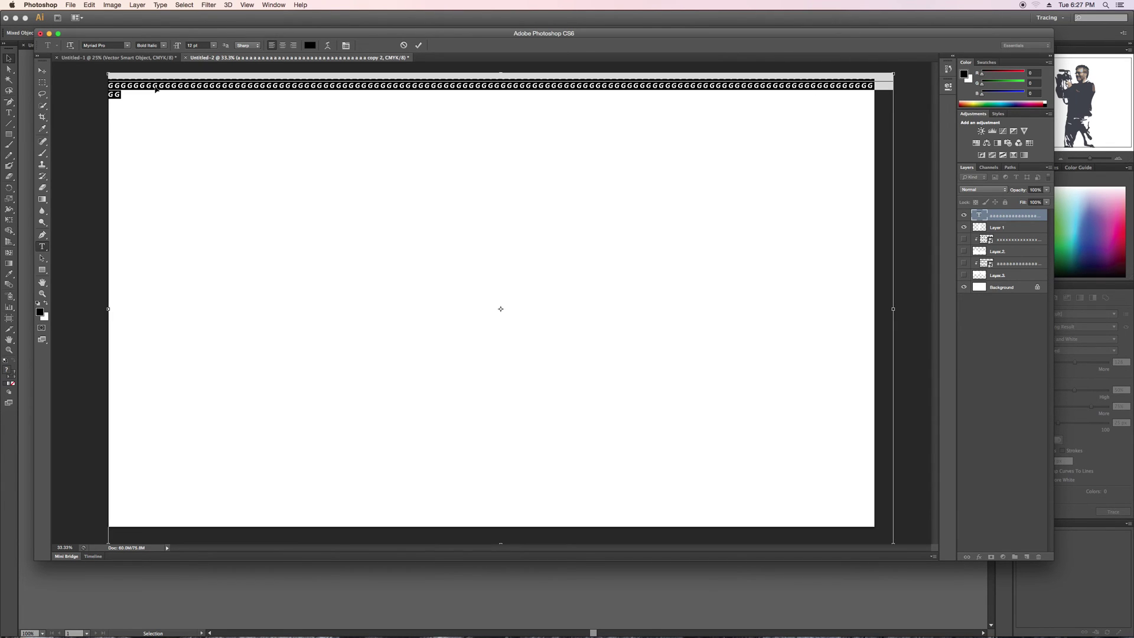
key("Right")
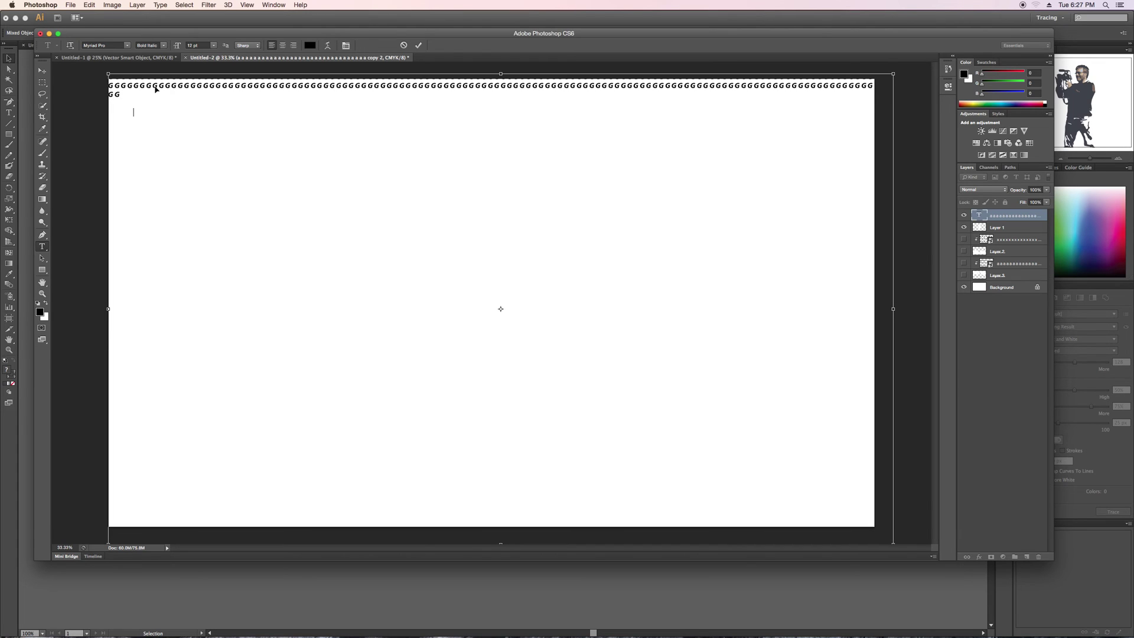
key("ctrl+v")
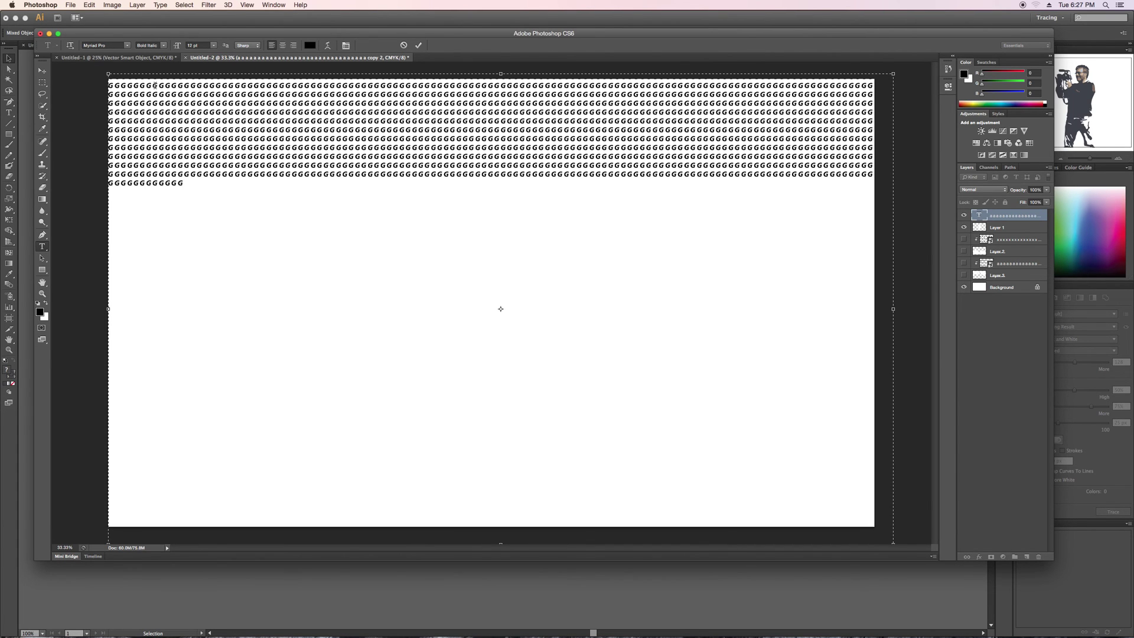
key("ctrl+a")
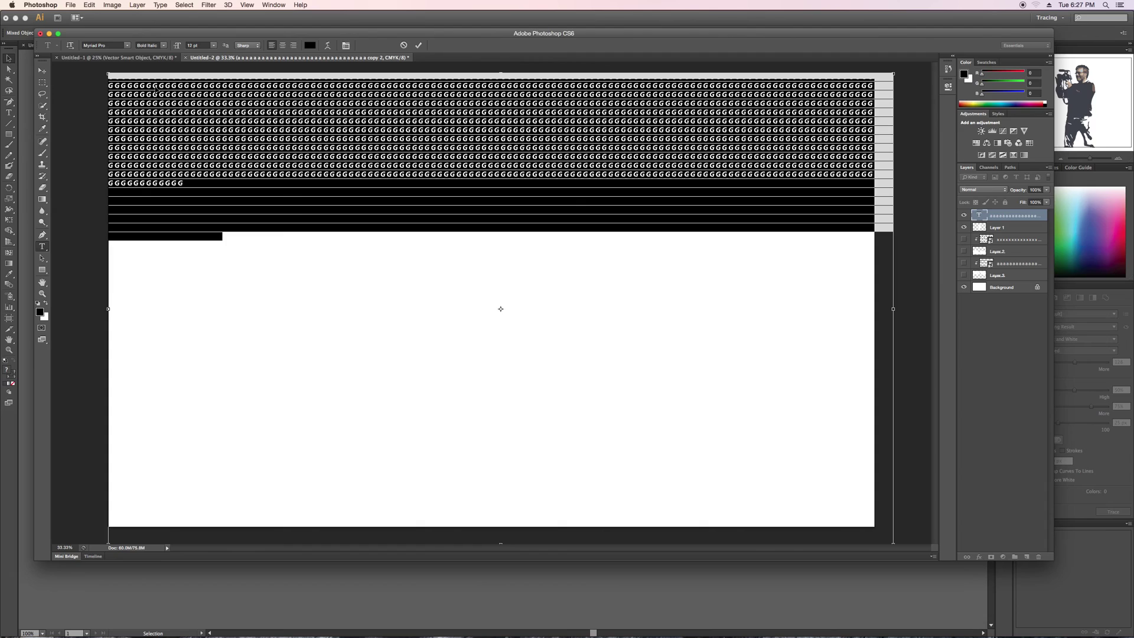
key("Right")
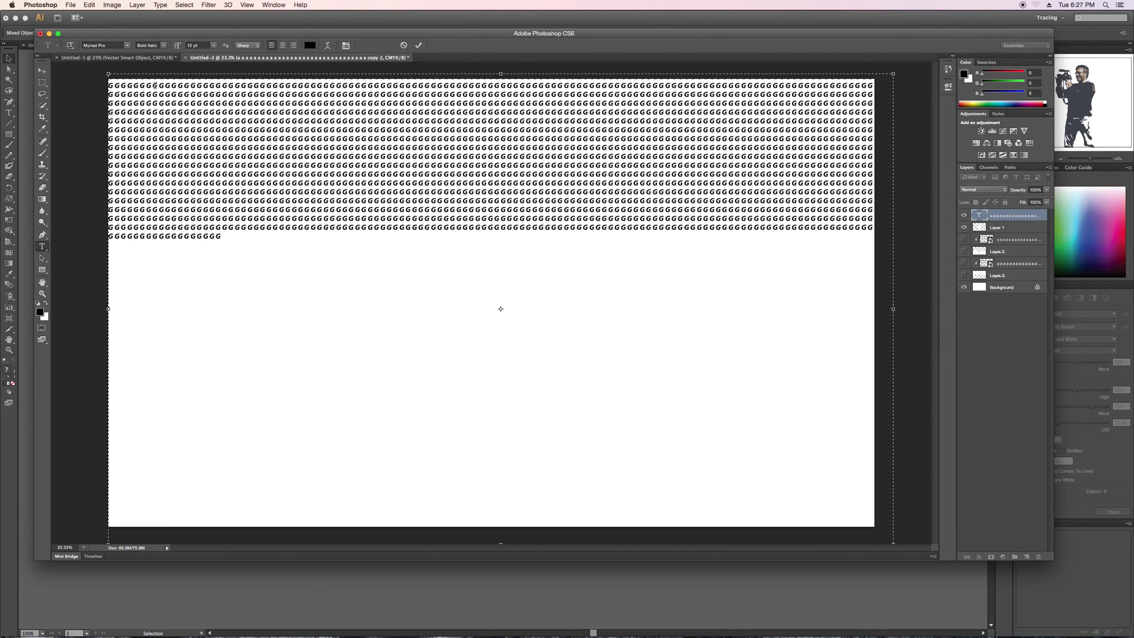
key("ctrl+a")
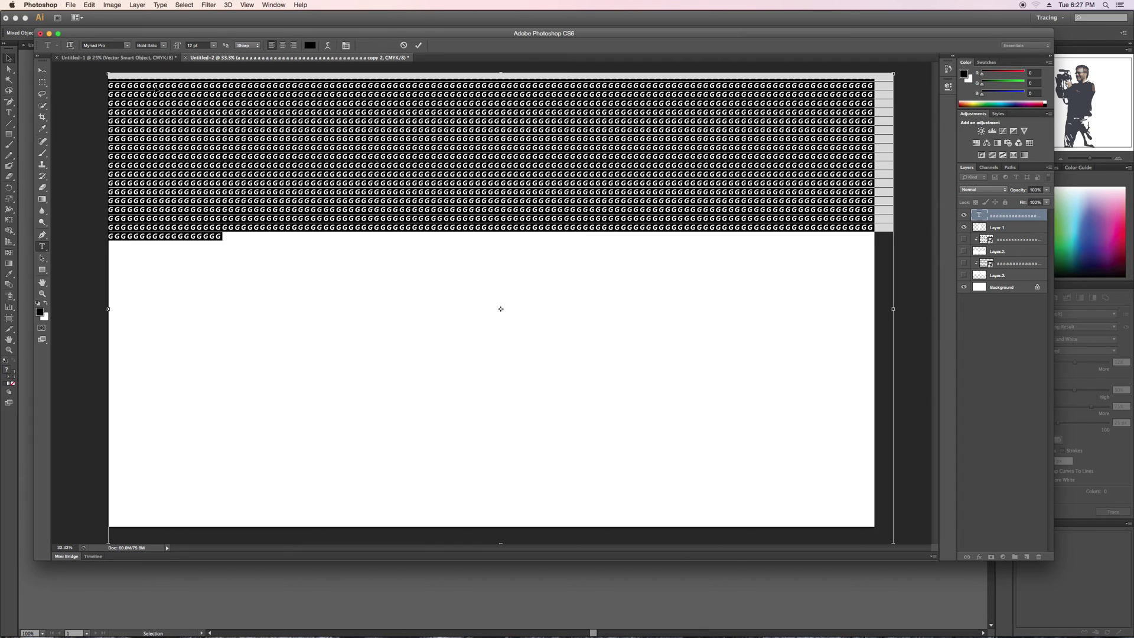
key("Right")
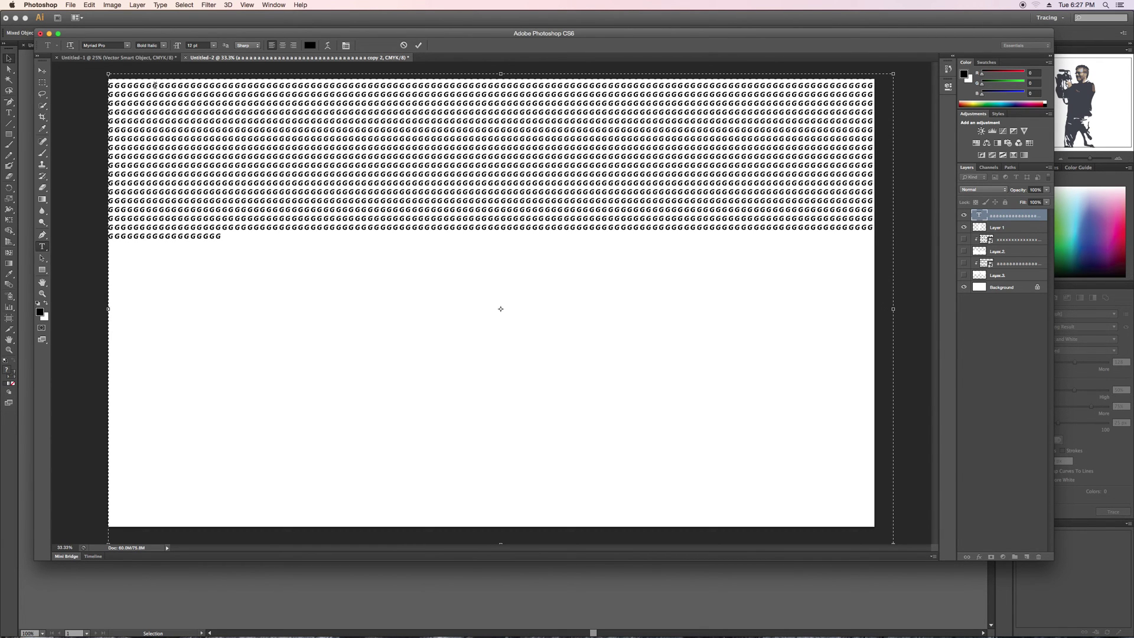
key("ctrl+v")
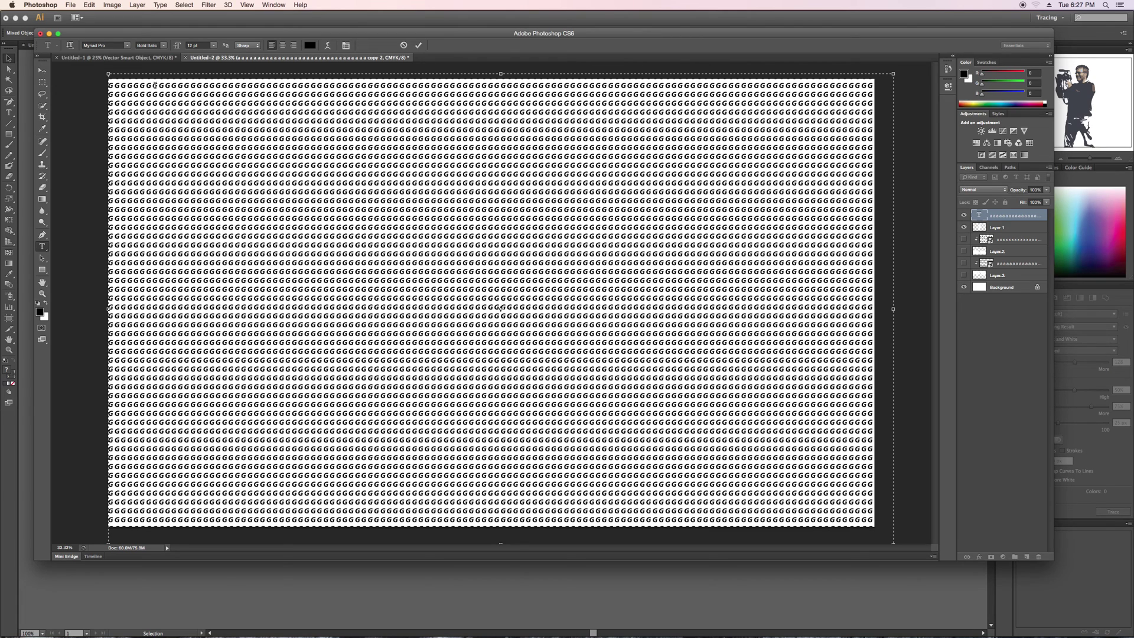
left_click(44, 72)
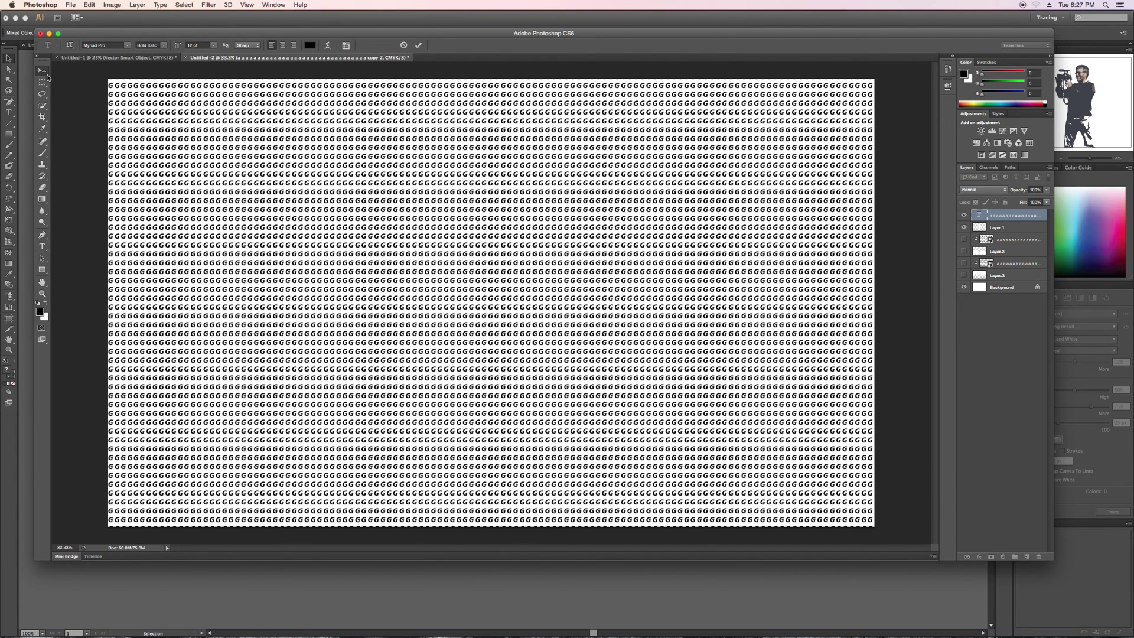
Convert the "G" text layer to a Smart Object and clip it to the person silhouette layer.
left_click(58, 35)
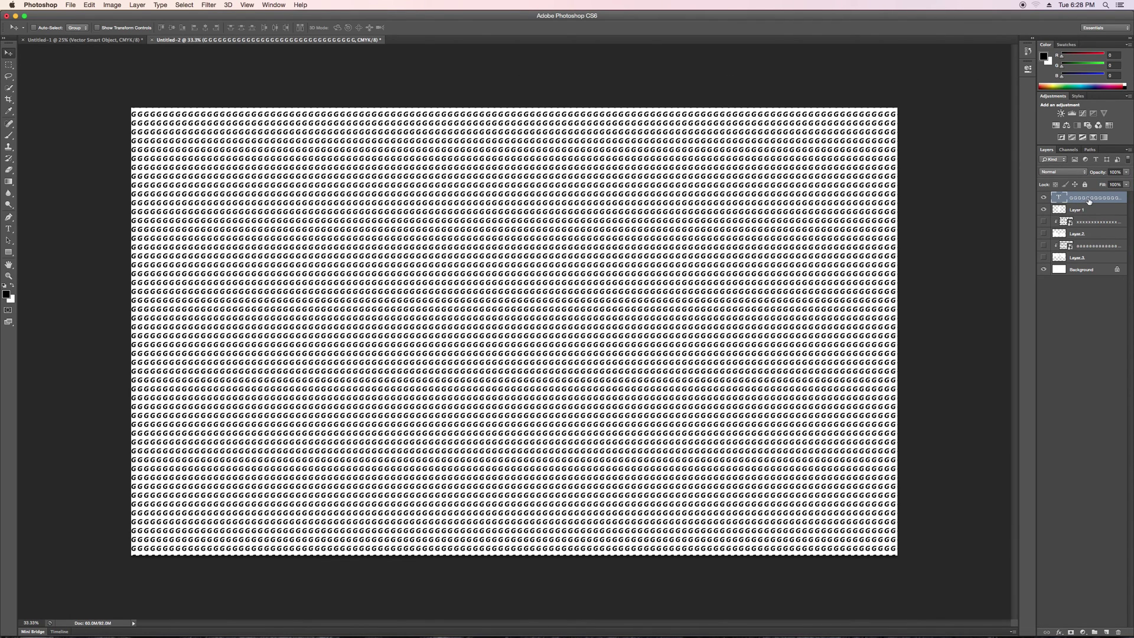
right_click(1089, 201)
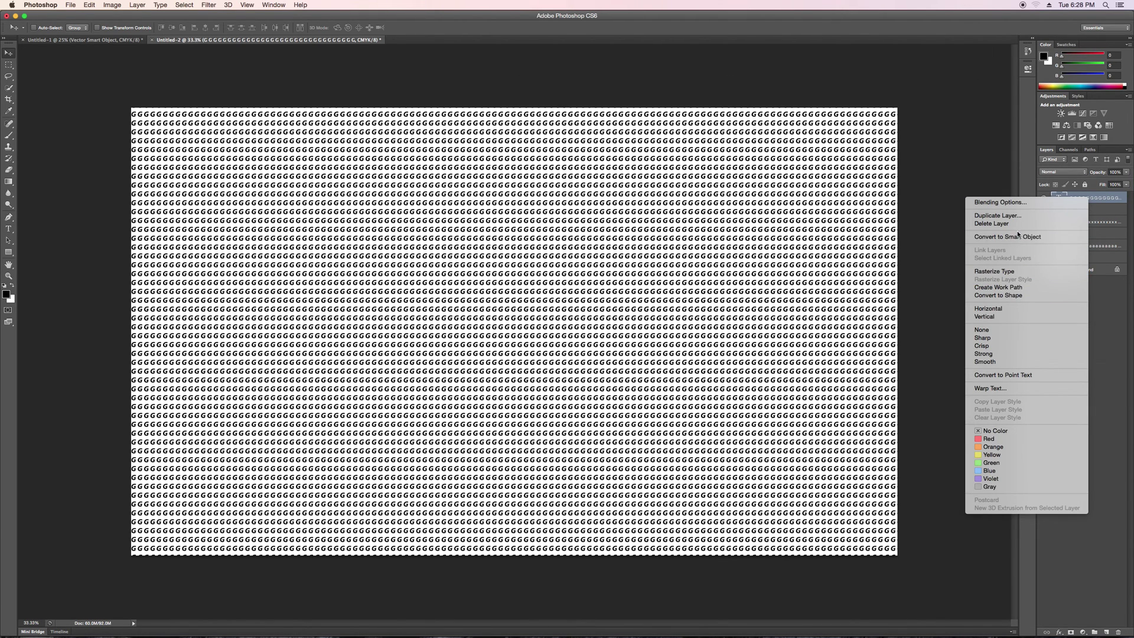
left_click(1088, 198)
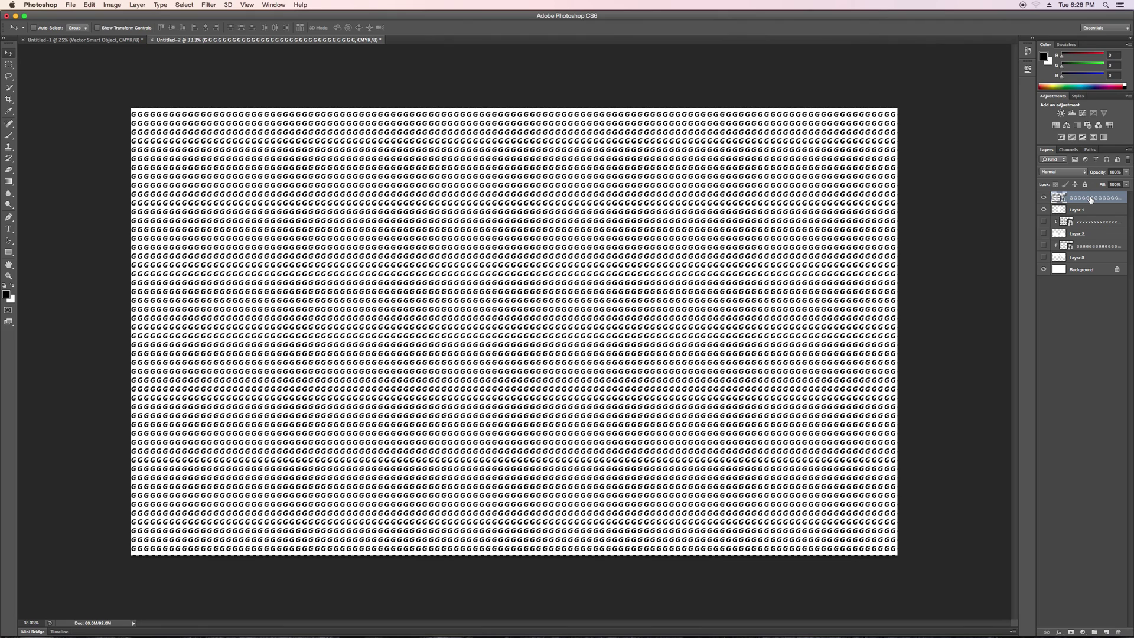
right_click(1091, 200)
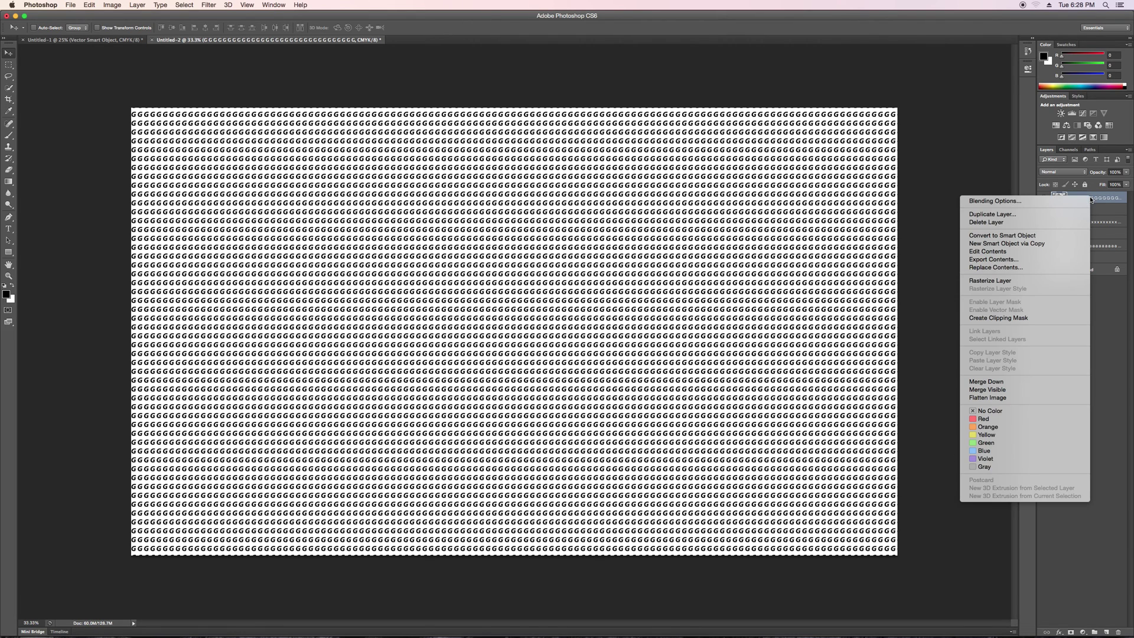
left_click(1025, 317)
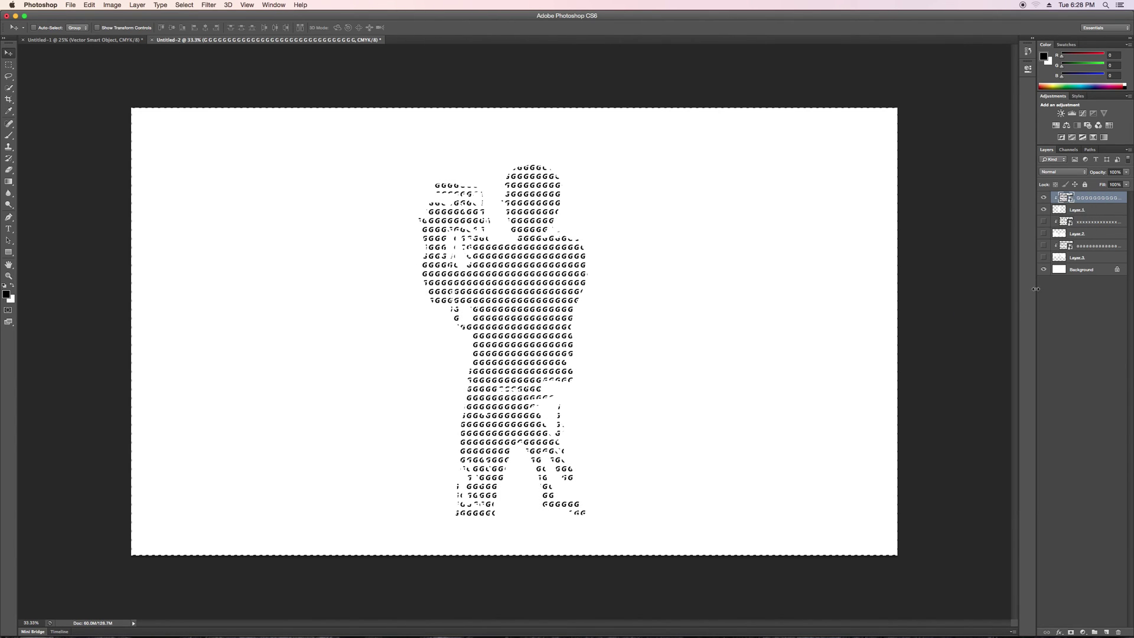
Show the landscape and sky silhouette layers together with their clipped "x" and "a" text layers, keeping the person visible.
left_click(1044, 234)
left_click(1044, 233)
left_click(1043, 258)
left_click(1044, 245)
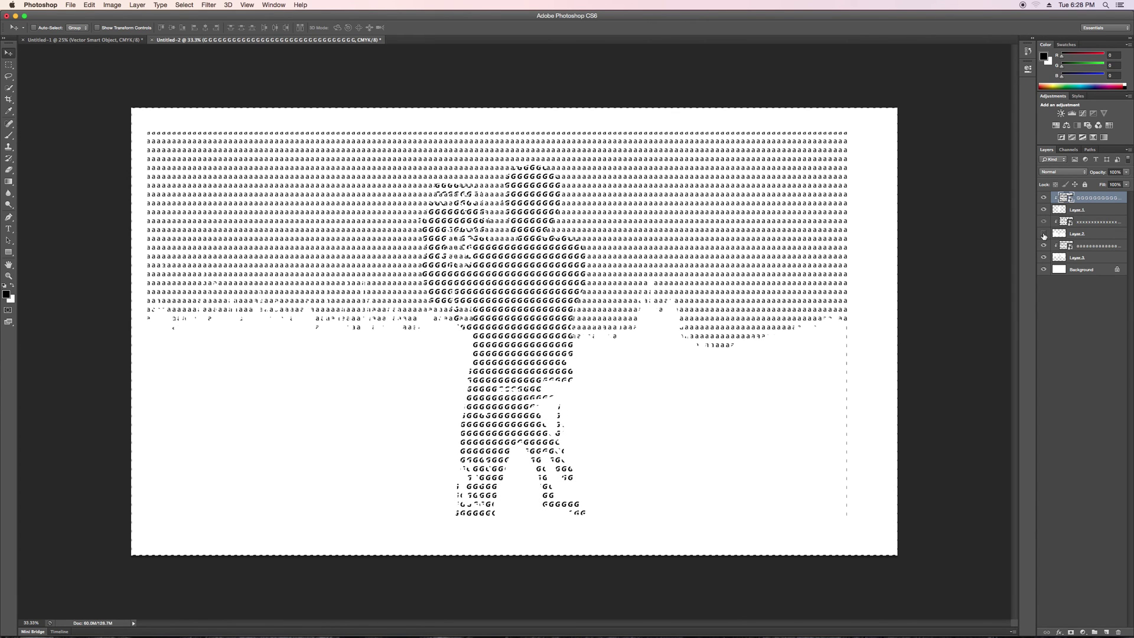
left_click(1044, 234)
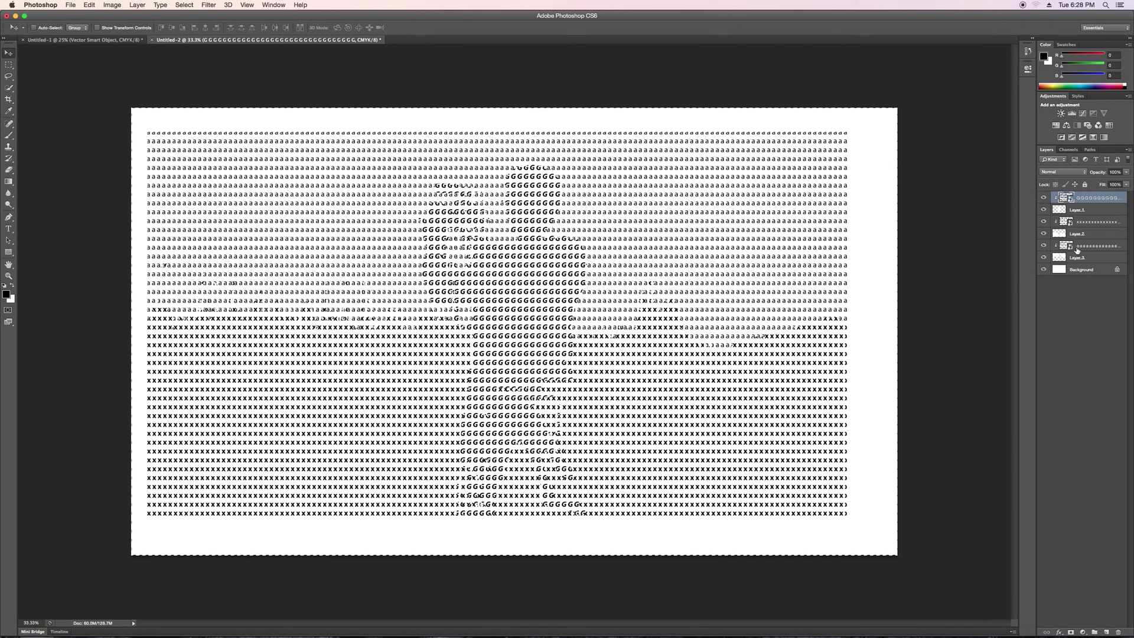
left_click(1043, 209)
left_click(1043, 210)
Add a Hue/Saturation adjustment layer directly above the landscape's "x" text layer.
left_click(1096, 223)
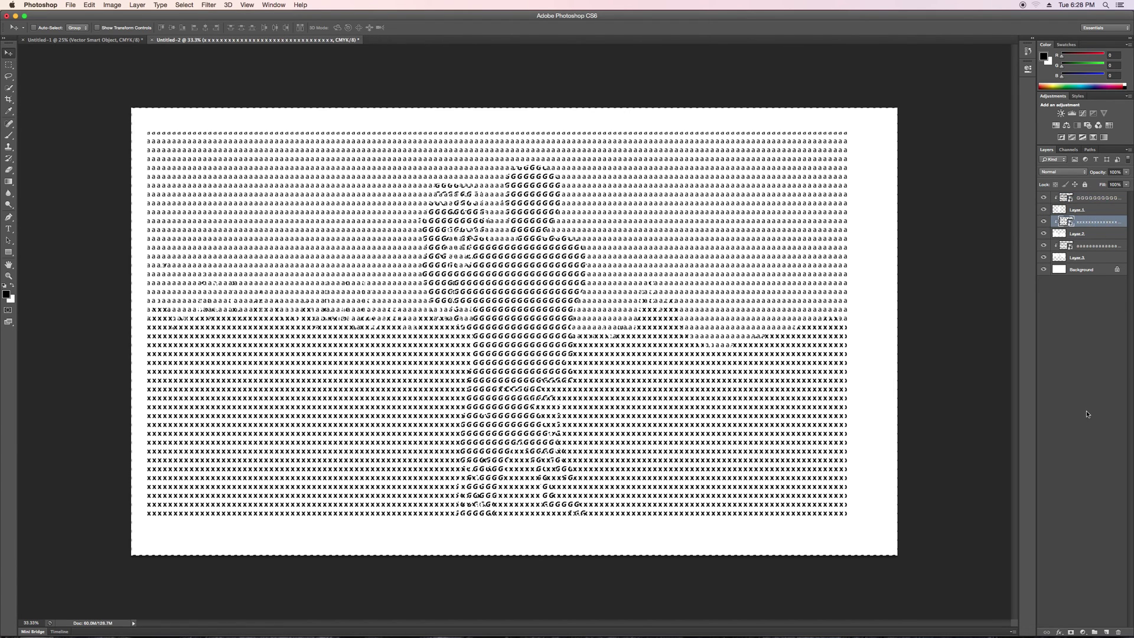
left_click(1083, 632)
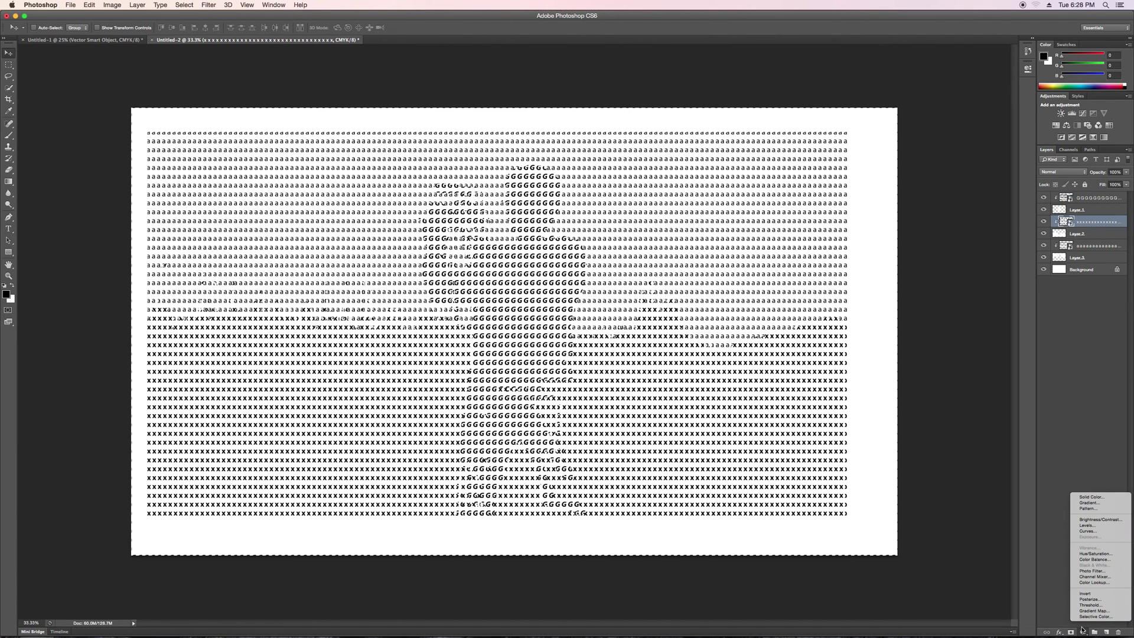
left_click(1089, 555)
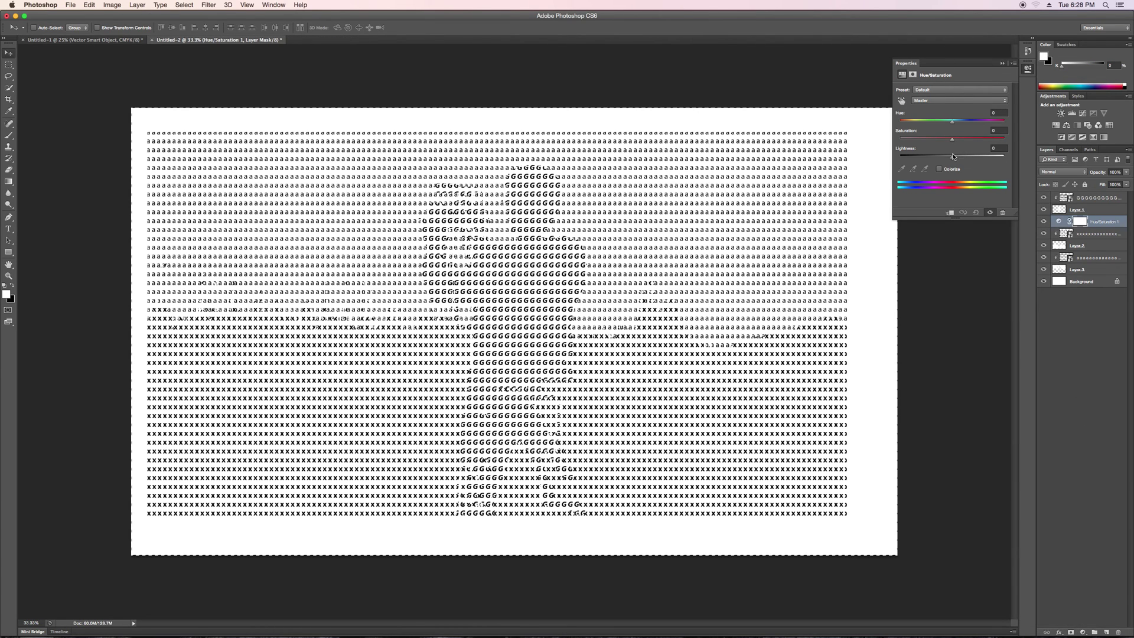
Try lightening the landscape and sky characters by raising the adjustment's lightness and saturation.
left_click_drag(952, 156, 989, 160)
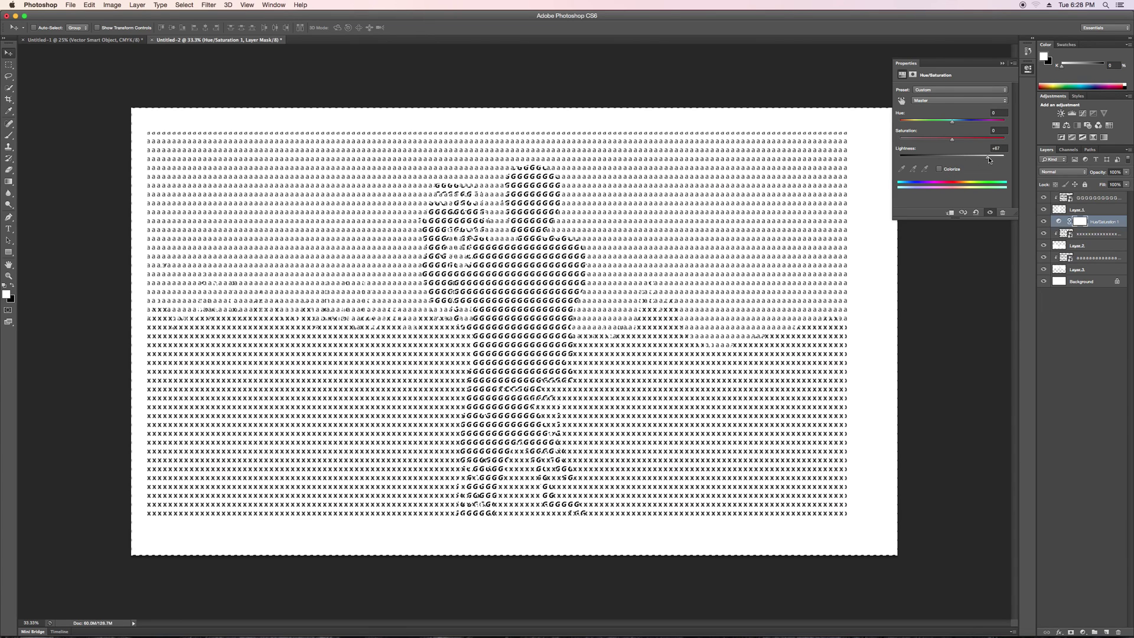
left_click_drag(989, 157, 1010, 157)
mouse_move(951, 141)
left_mouse_down()
mouse_move(925, 141)
mouse_move(969, 141)
left_mouse_up()
Colorize the landscape and sky characters pale blue with Hue 209, Saturation 31 and Lightness +67.
left_click(939, 169)
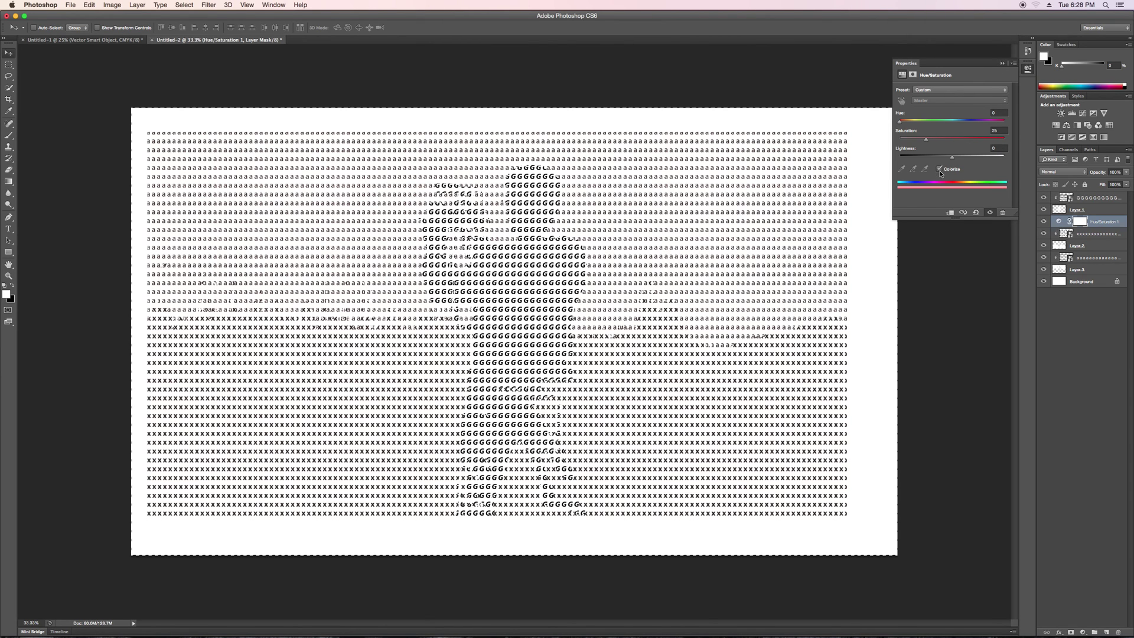
left_click_drag(965, 161, 988, 159)
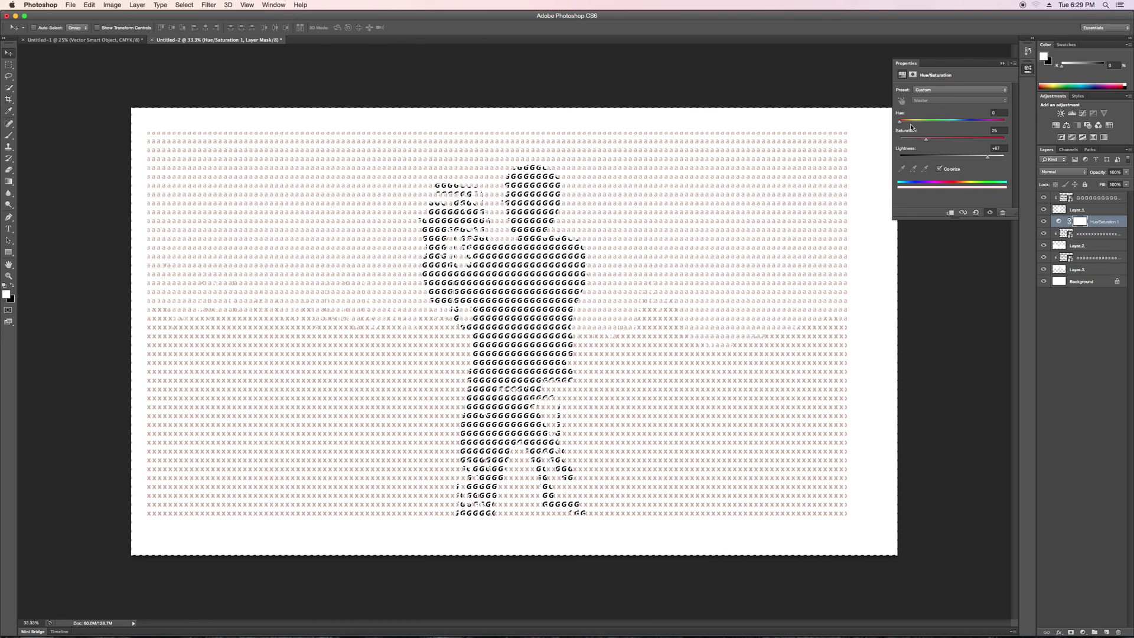
left_click_drag(900, 121, 950, 125)
mouse_move(926, 141)
left_mouse_down()
mouse_move(951, 142)
mouse_move(932, 141)
left_mouse_up()
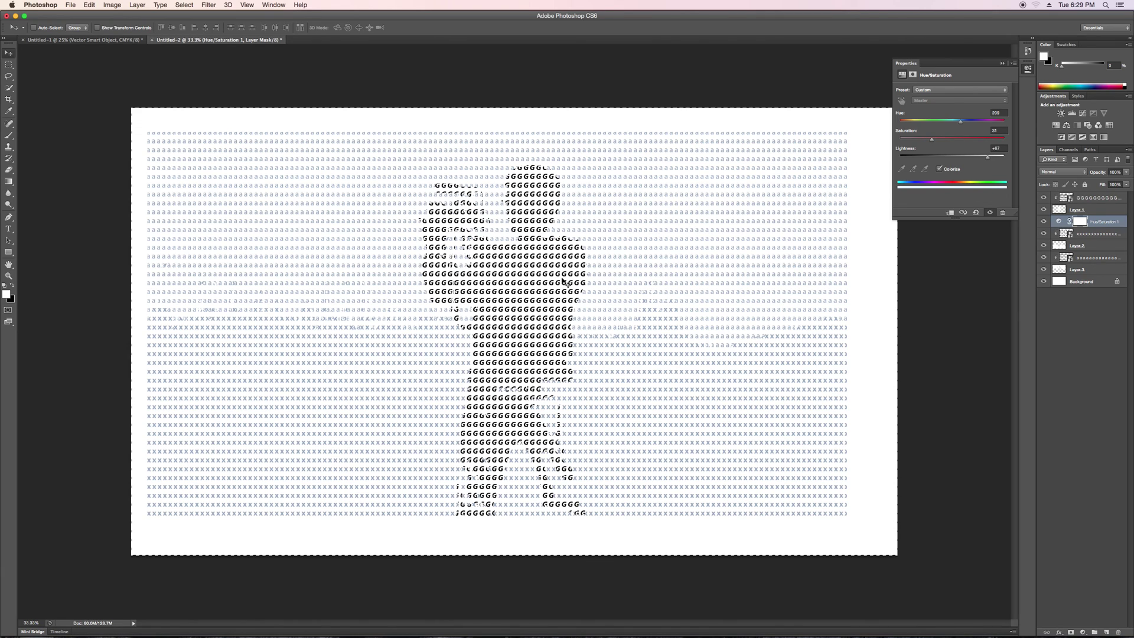